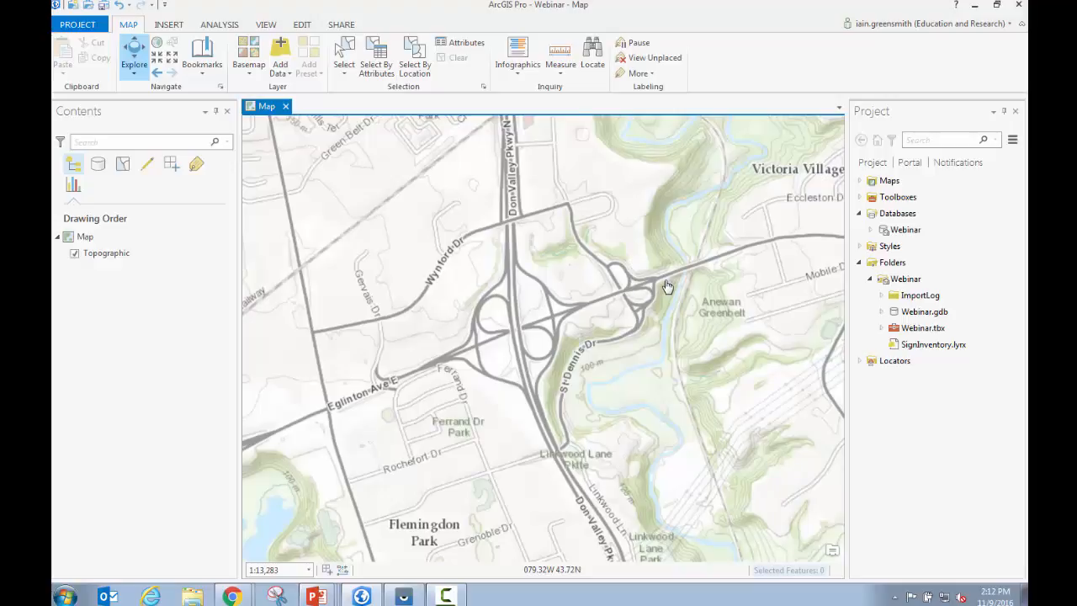
Open the domain design view of the Webinar geodatabase
{"action": "left_click", "coordinate": [882, 269]}
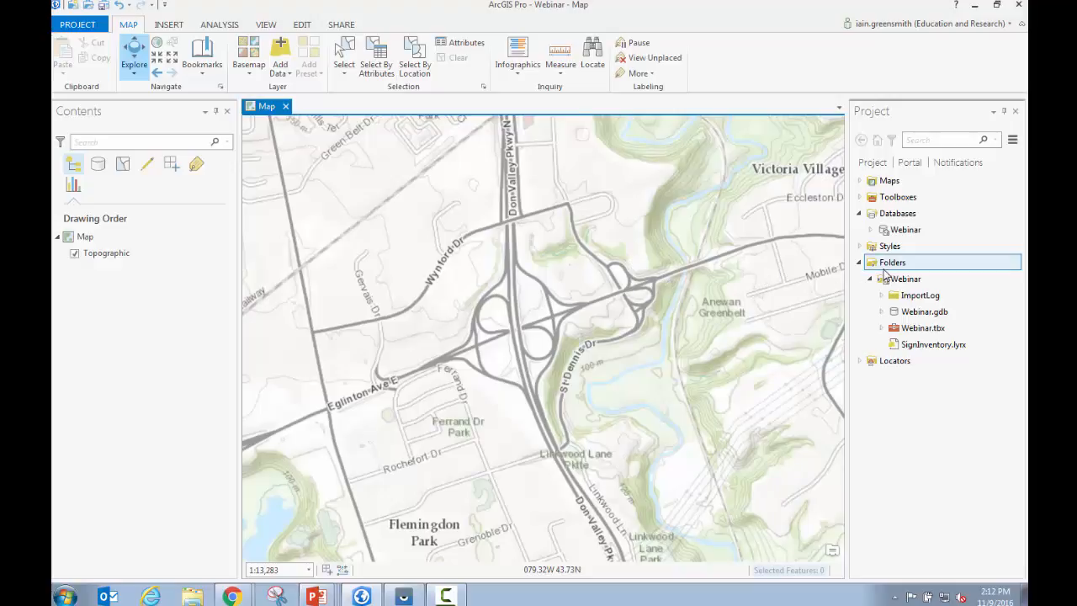
{"action": "left_click", "coordinate": [903, 232]}
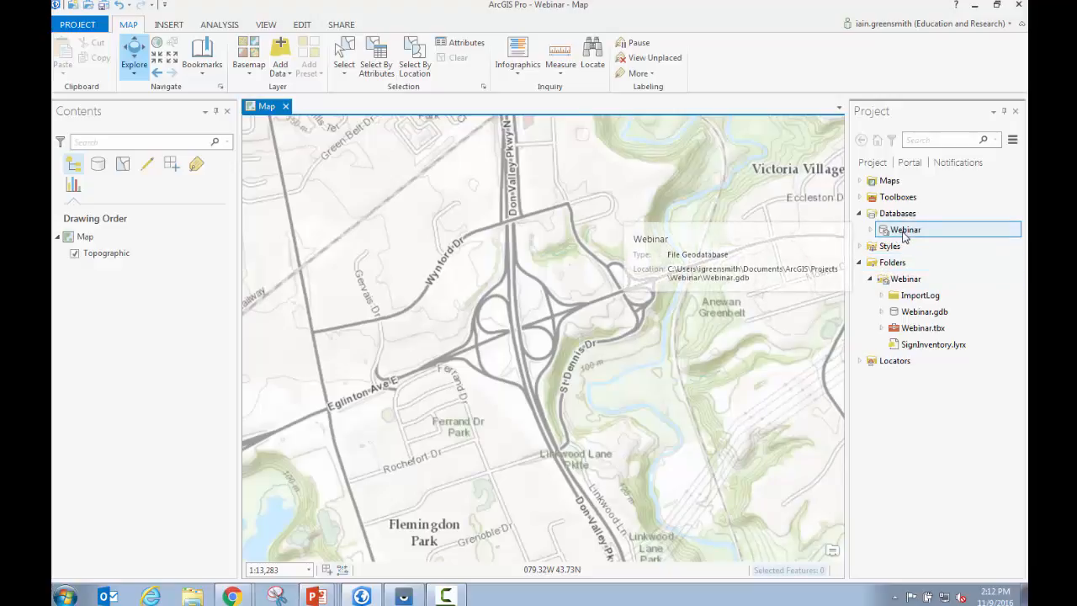
{"action": "right_click", "coordinate": [903, 236]}
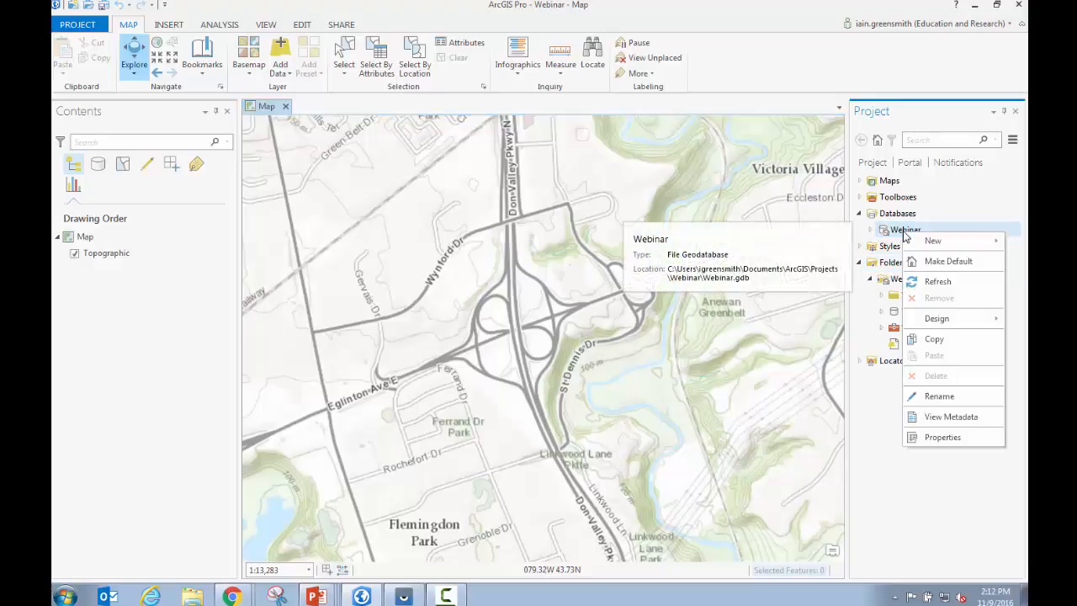
{"action": "mouse_move", "coordinate": [968, 329]}
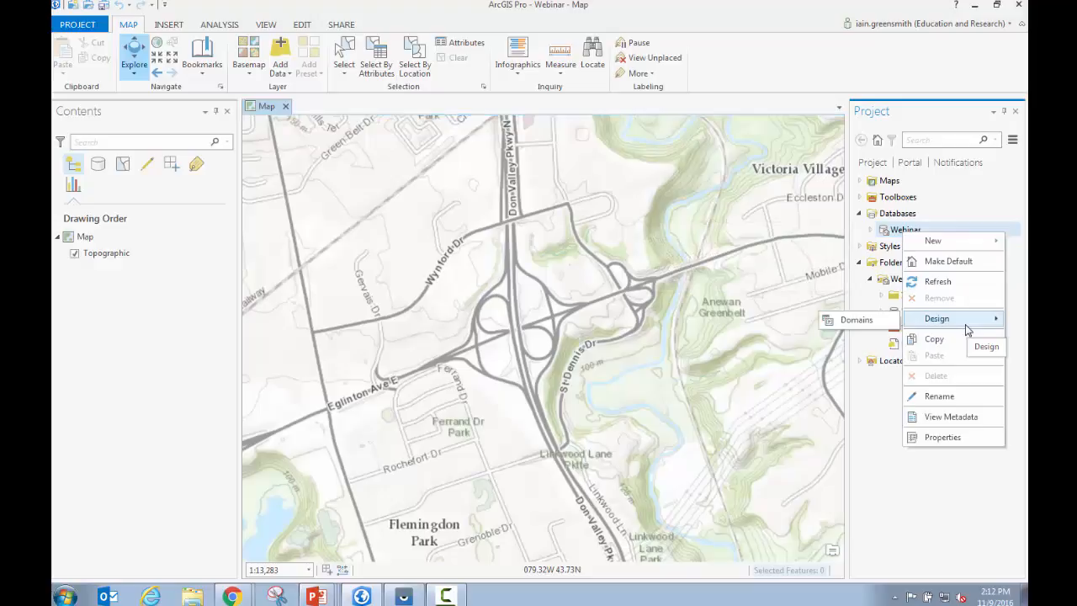
{"action": "left_click", "coordinate": [880, 323]}
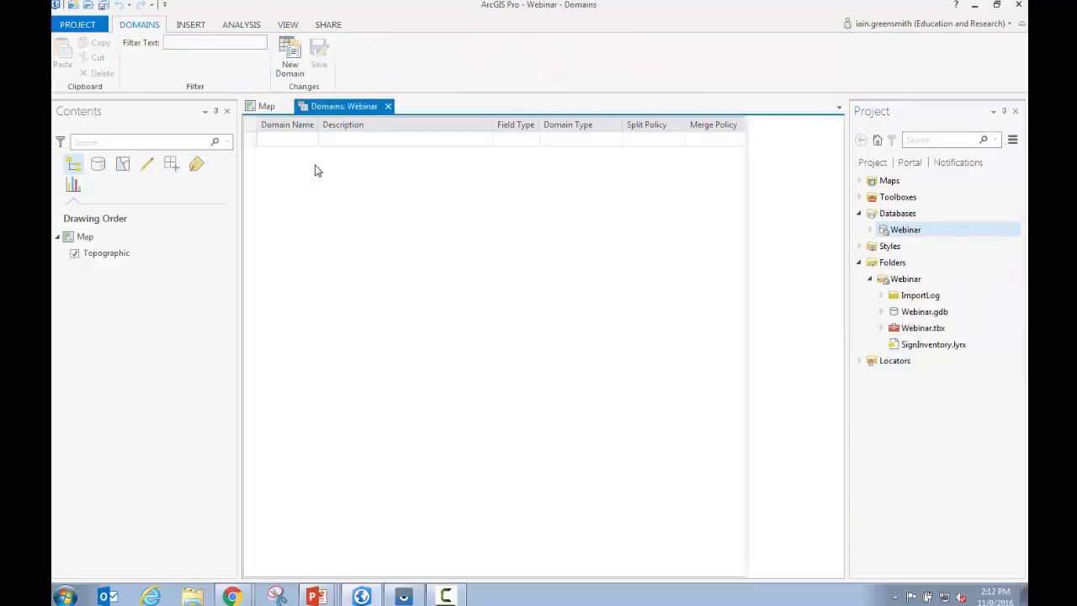
Create a coded value domain named Classification with the description "Sign classification" and field type Short
{"action": "left_click", "coordinate": [297, 141]}
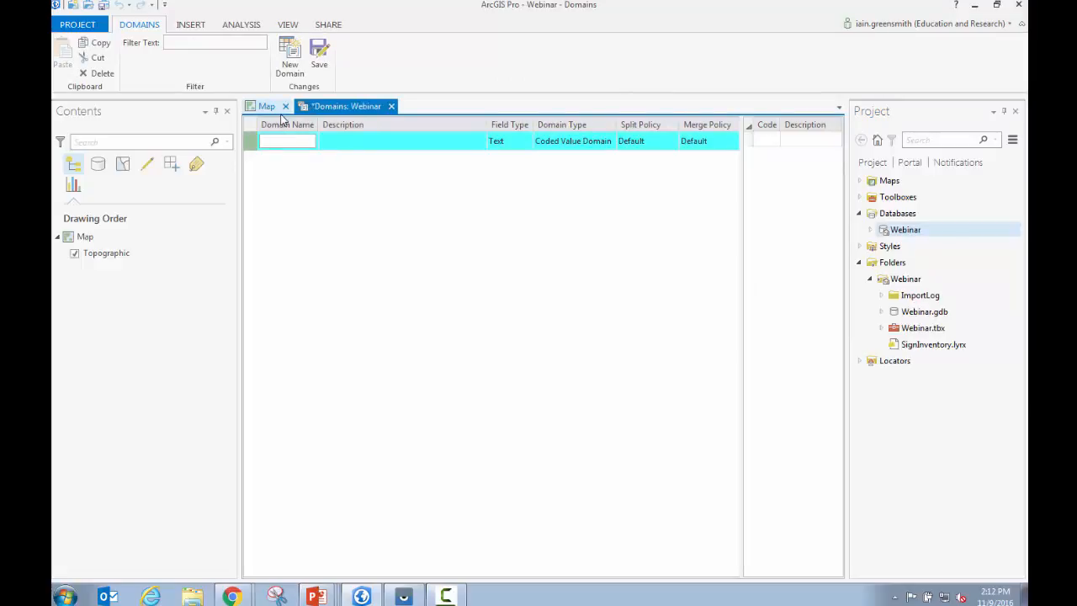
{"action": "type", "text": "Classification"}
{"action": "key", "text": "Tab"}
{"action": "type", "text": "Sign"}
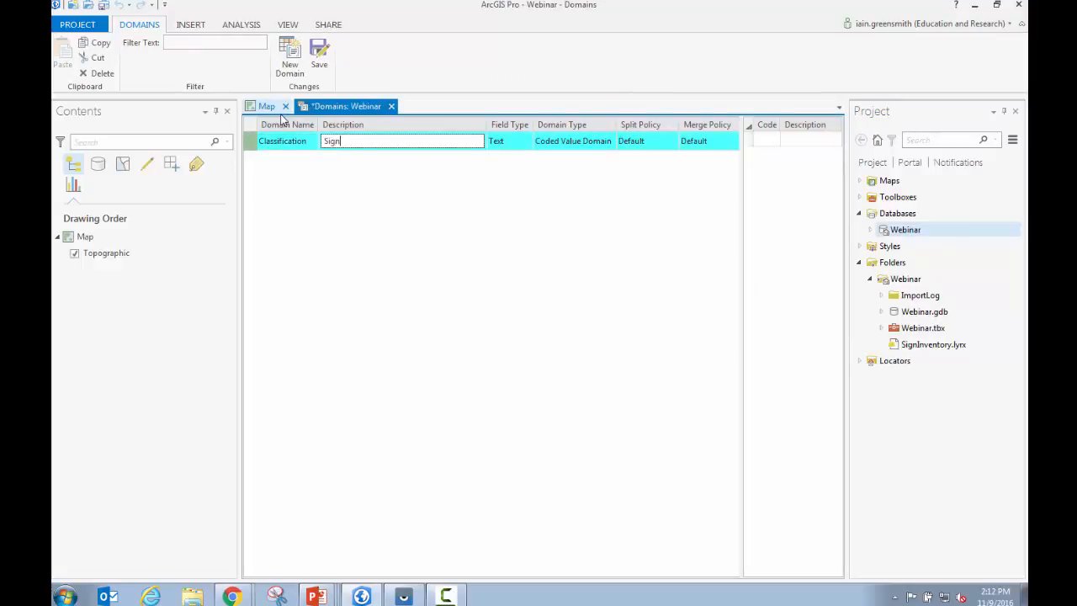
{"action": "type", "text": " classification"}
{"action": "key", "text": "Tab"}
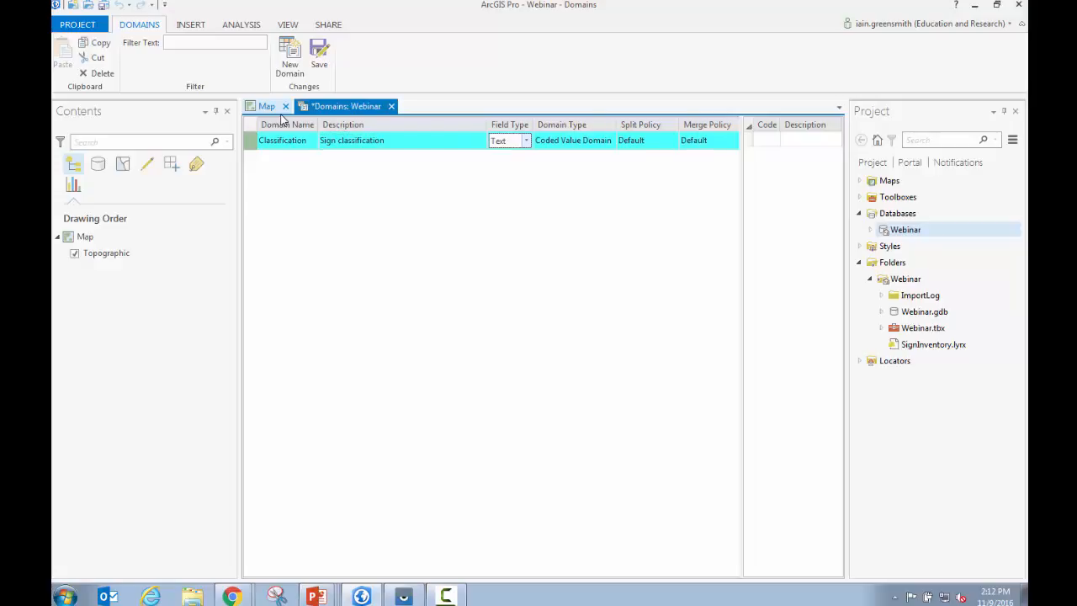
{"action": "key", "text": "s"}
{"action": "key", "text": "Tab"}
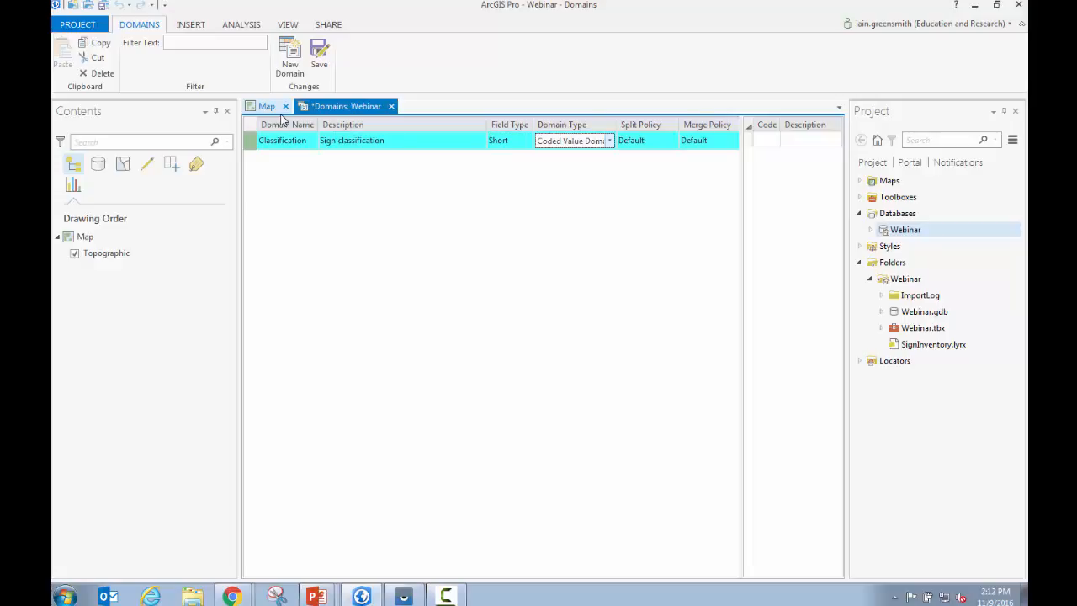
Add code 0 with the description Regulatory to the Classification domain
{"action": "left_click", "coordinate": [763, 141]}
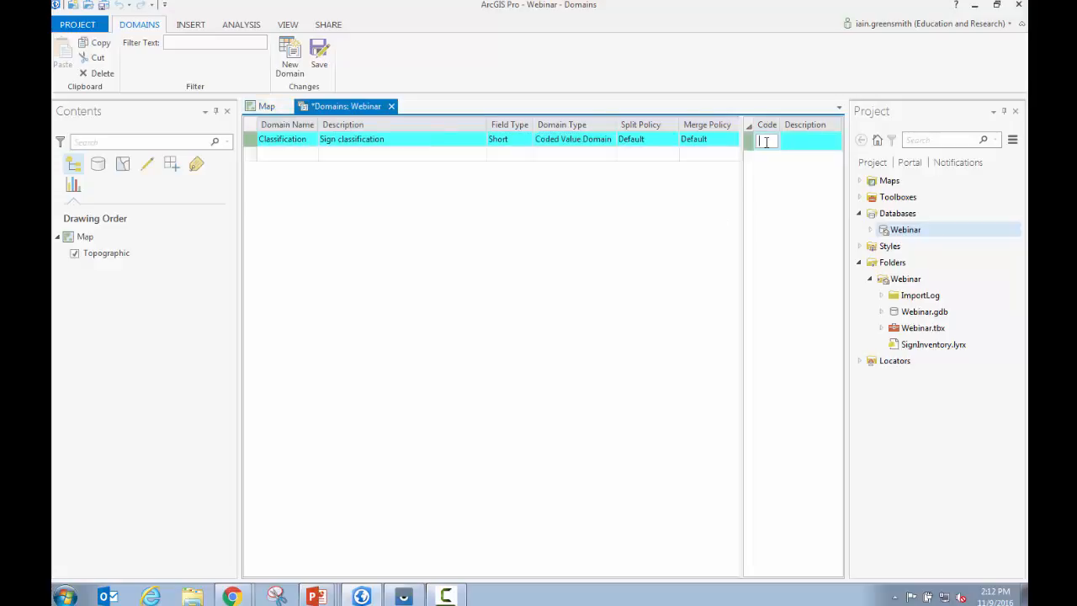
{"action": "type", "text": "0"}
{"action": "key", "text": "Tab"}
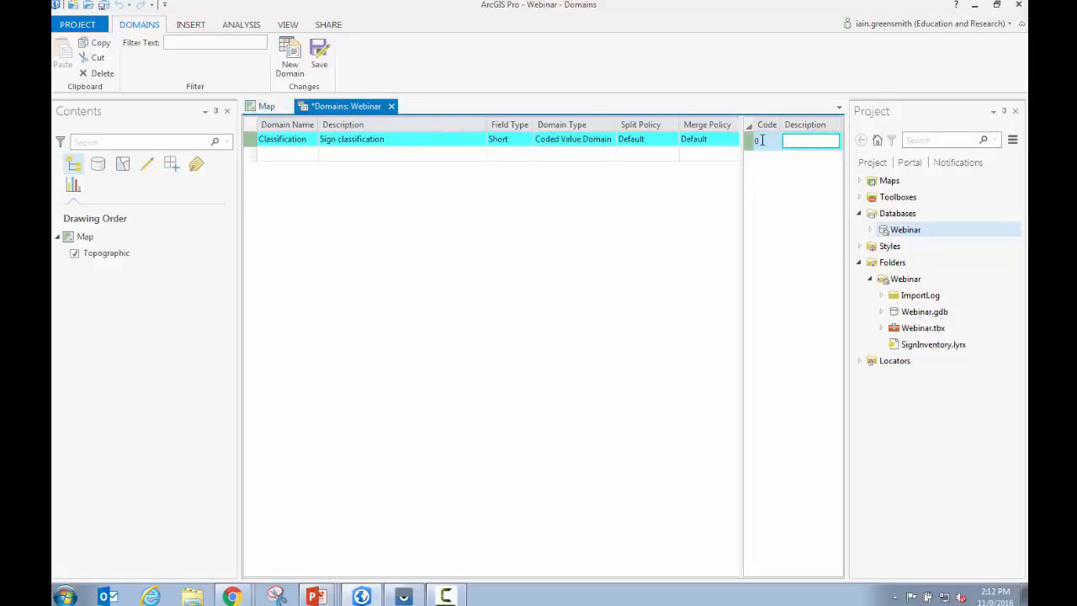
{"action": "type", "text": "Regulatory"}
{"action": "key", "text": "Return"}
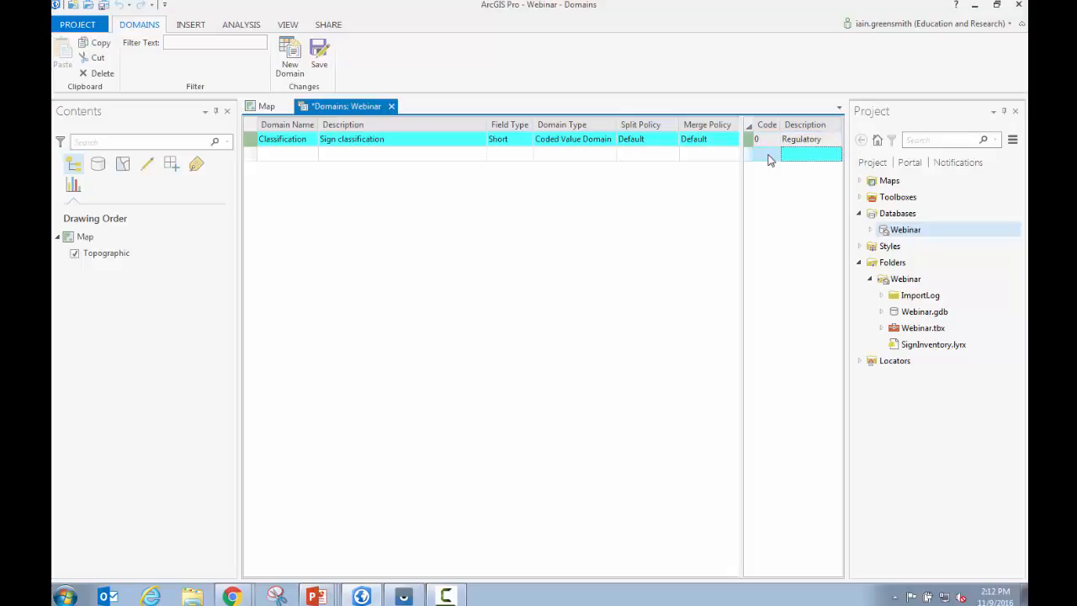
Add code 1 with the description Warning to the Classification domain
{"action": "left_click", "coordinate": [761, 156]}
{"action": "type", "text": "1"}
{"action": "left_click", "coordinate": [798, 157]}
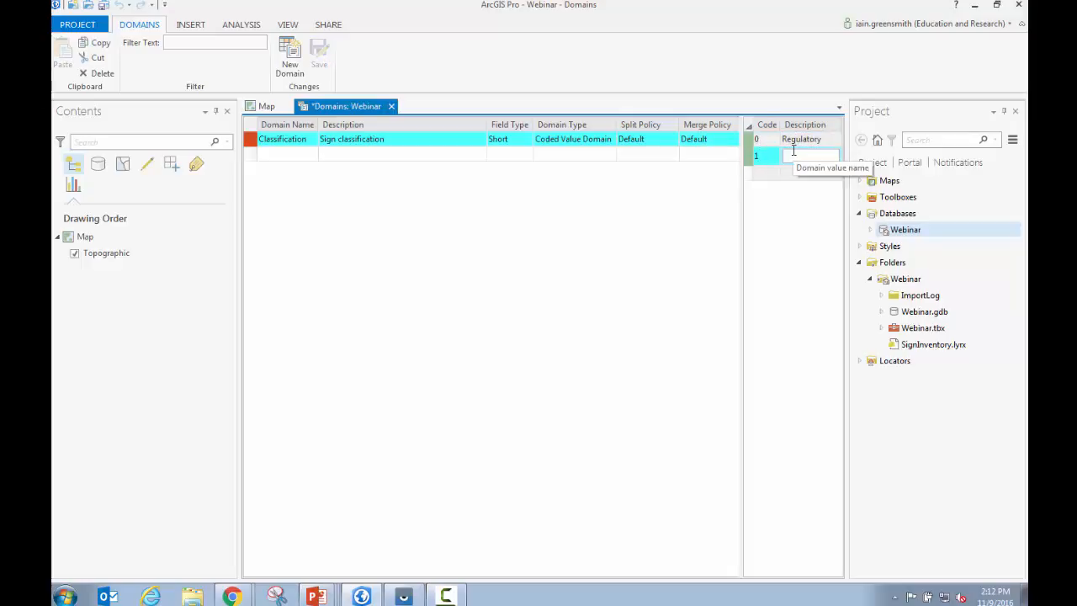
{"action": "type", "text": "Warning"}
{"action": "key", "text": "Return"}
Add code 2 with the description Guide to the Classification domain
{"action": "left_click", "coordinate": [766, 169]}
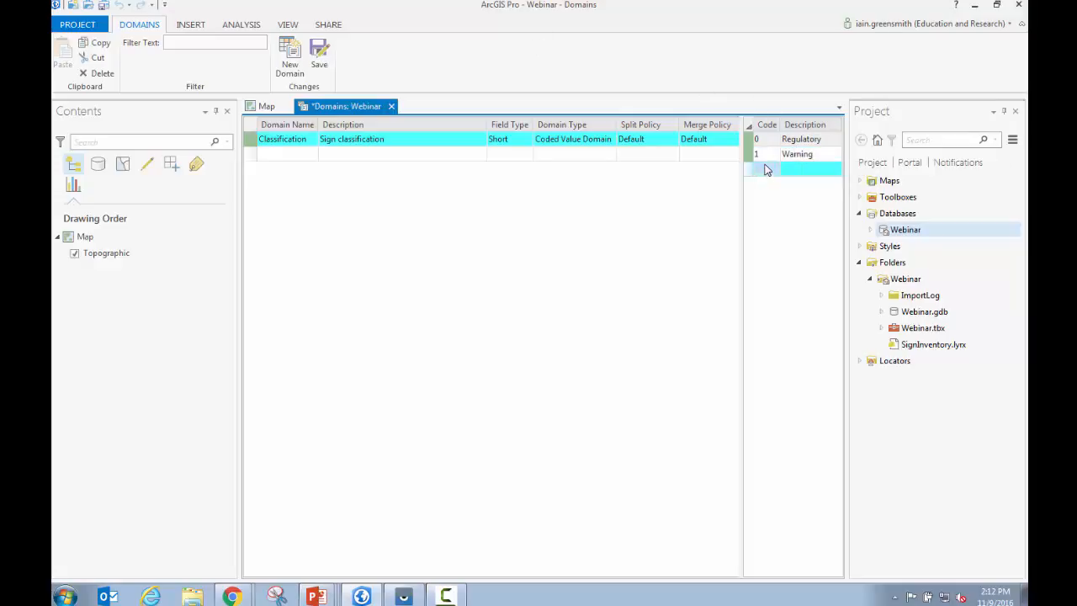
{"action": "type", "text": "2"}
{"action": "left_click", "coordinate": [804, 170]}
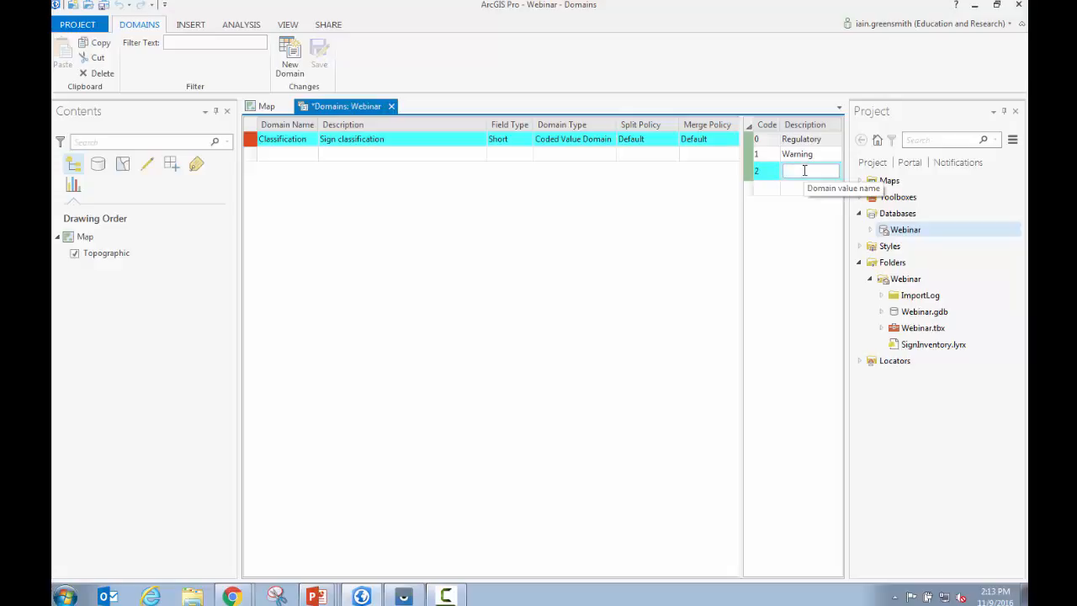
{"action": "type", "text": "Guide"}
{"action": "key", "text": "Return"}
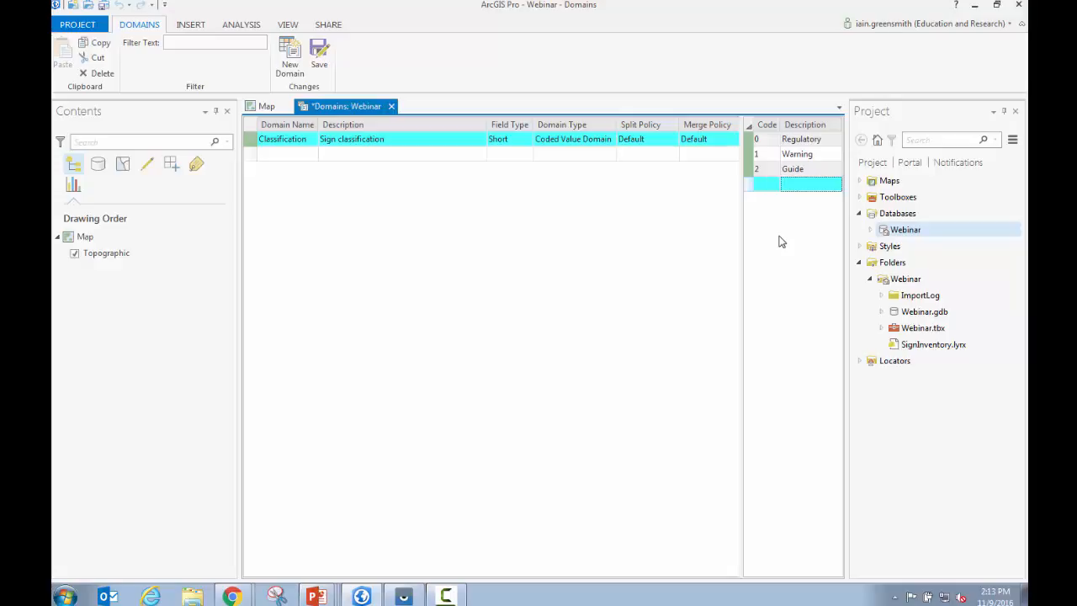
Create a second coded value domain named Condition with the description "Sign condition", field type Short and default split policy
{"action": "left_click", "coordinate": [286, 156]}
{"action": "type", "text": "Condition"}
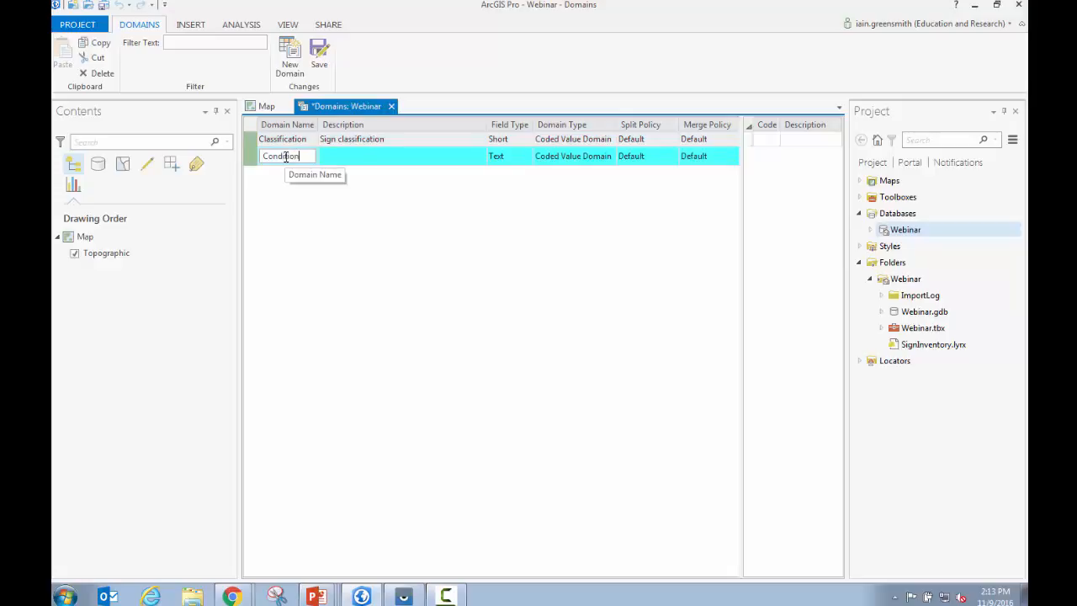
{"action": "key", "text": "Tab"}
{"action": "type", "text": "Sig"}
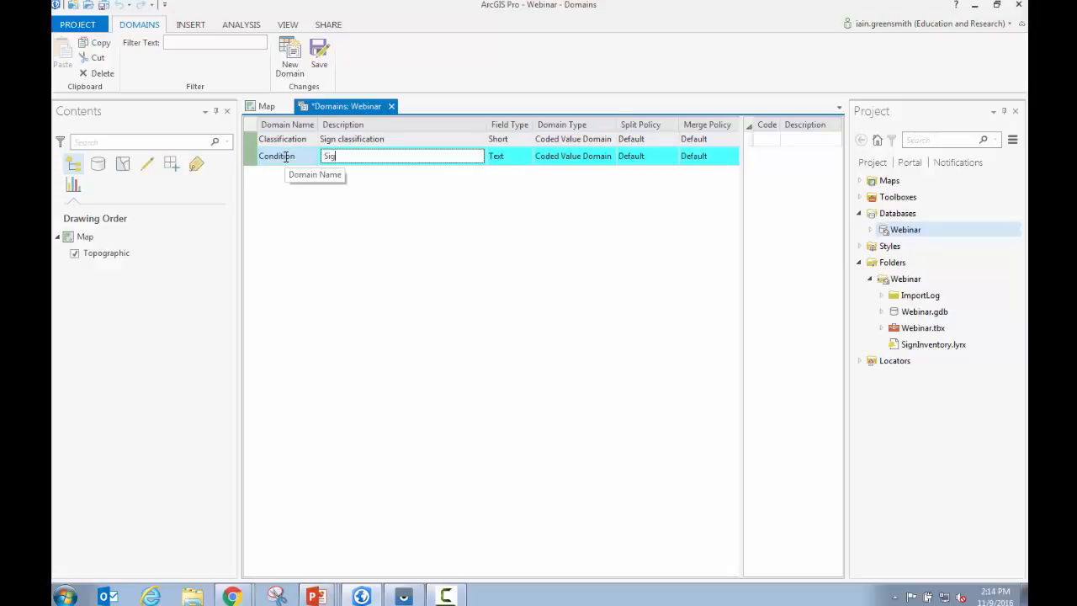
{"action": "type", "text": "n condition"}
{"action": "key", "text": "Tab"}
{"action": "key", "text": "s"}
{"action": "key", "text": "Tab"}
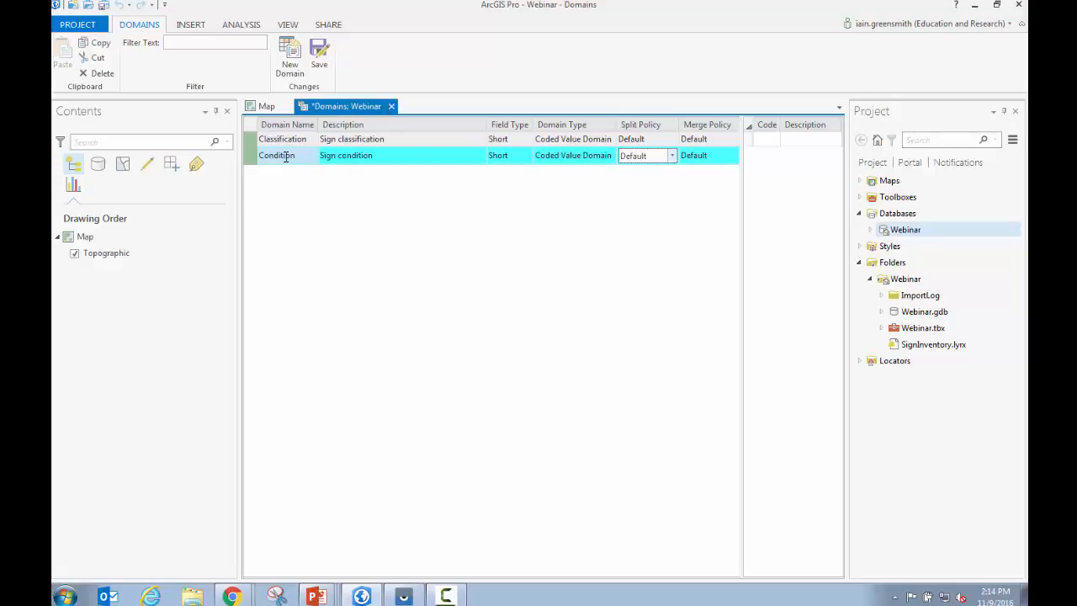
{"action": "key", "text": "Tab"}
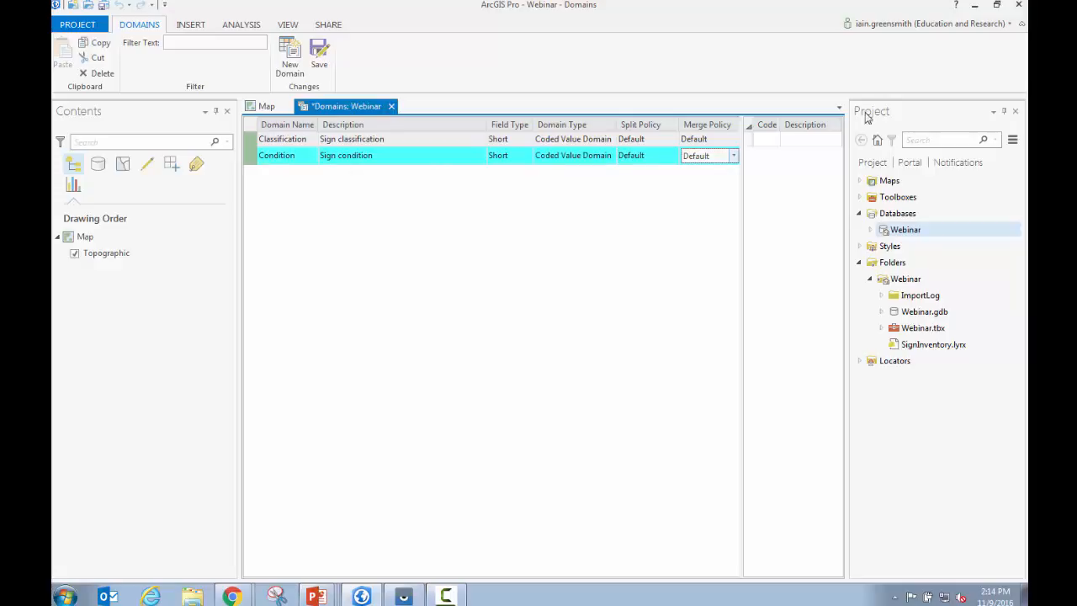
Add code 0 with the description "Good condition" to the Condition domain
{"action": "left_click", "coordinate": [756, 141]}
{"action": "type", "text": "0"}
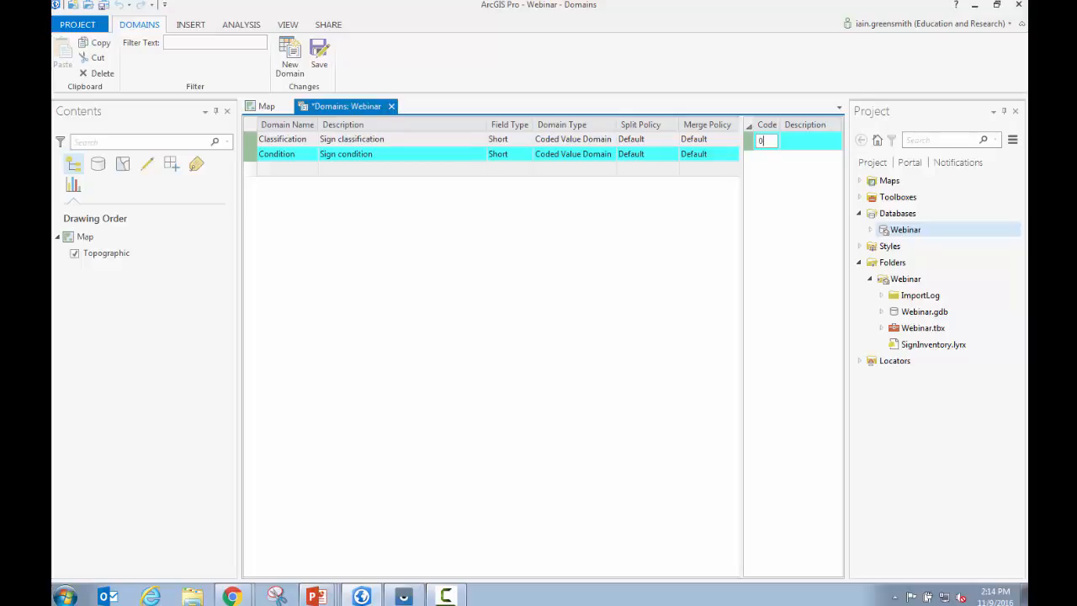
{"action": "key", "text": "Tab"}
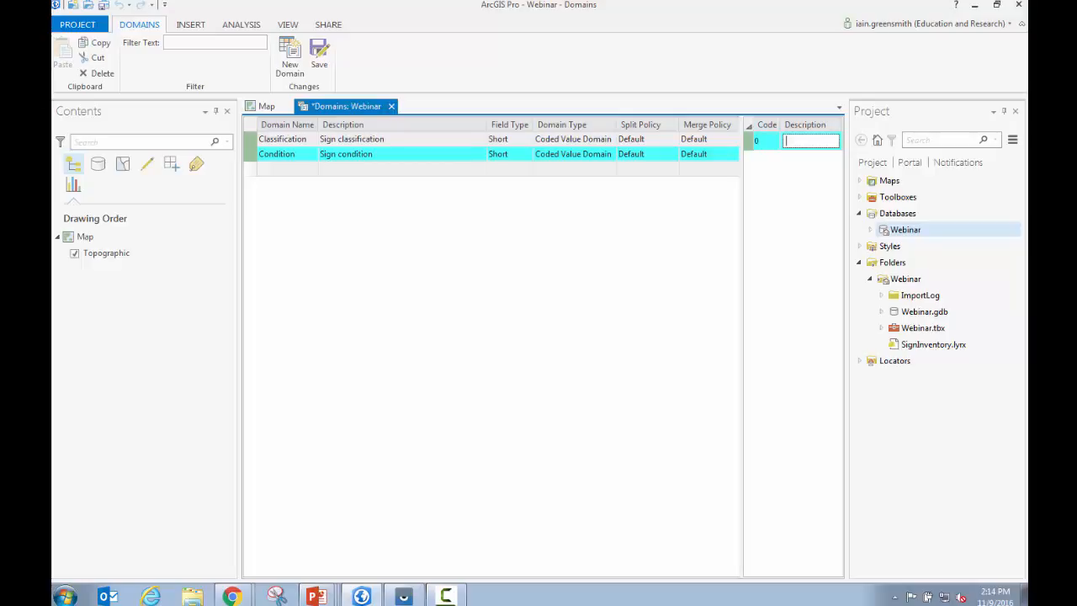
{"action": "type", "text": "Good"}
{"action": "type", "text": " condition"}
{"action": "key", "text": "Return"}
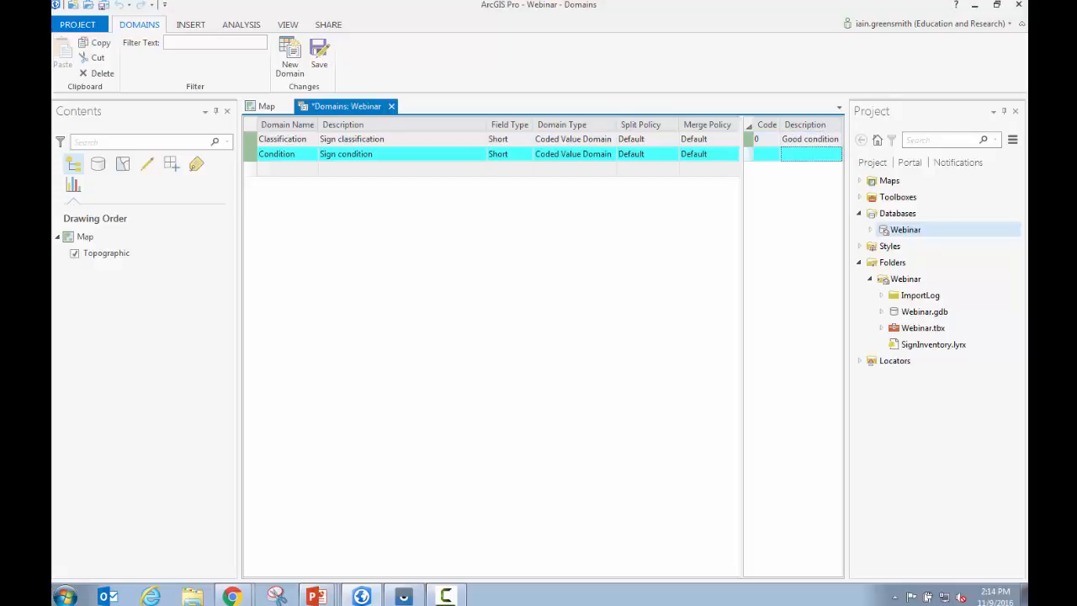
Add code 1 with the description "Repair needed" to the Condition domain
{"action": "left_click", "coordinate": [769, 156]}
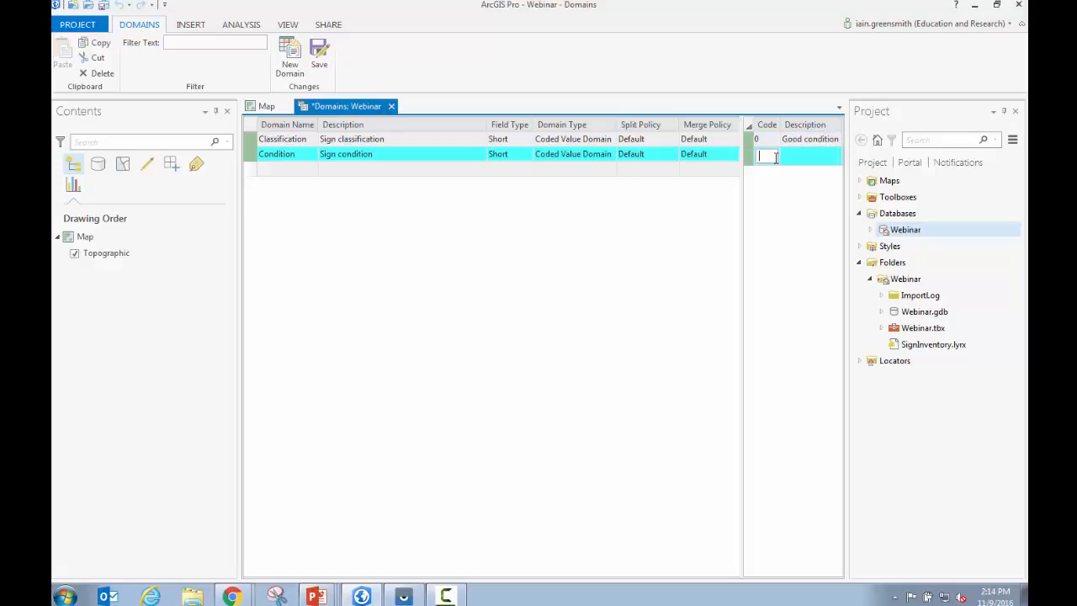
{"action": "type", "text": "1"}
{"action": "left_click", "coordinate": [823, 158]}
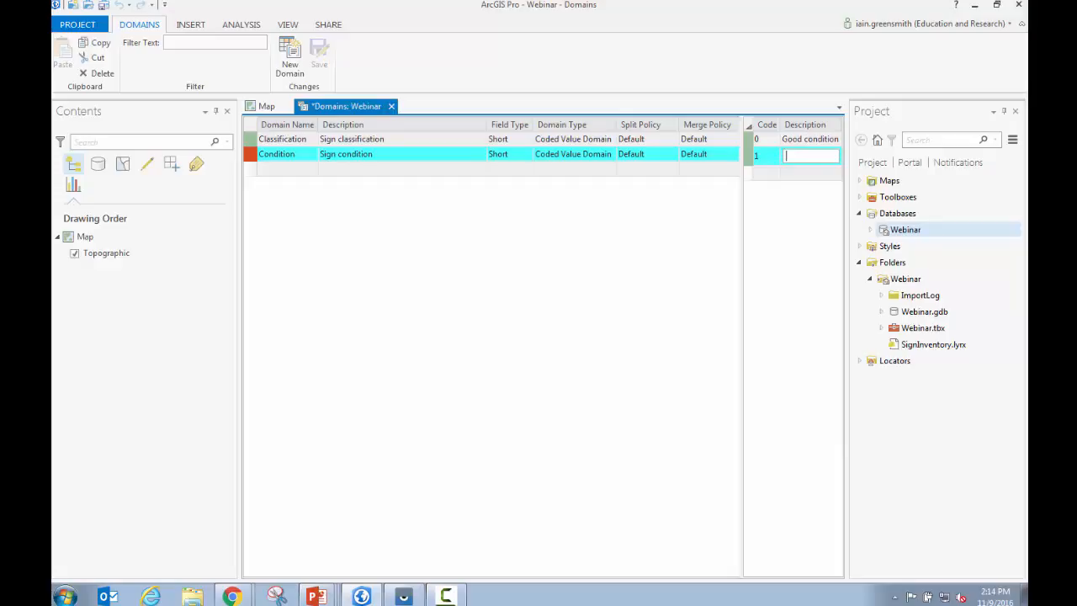
{"action": "type", "text": "Repair needed"}
{"action": "key", "text": "Return"}
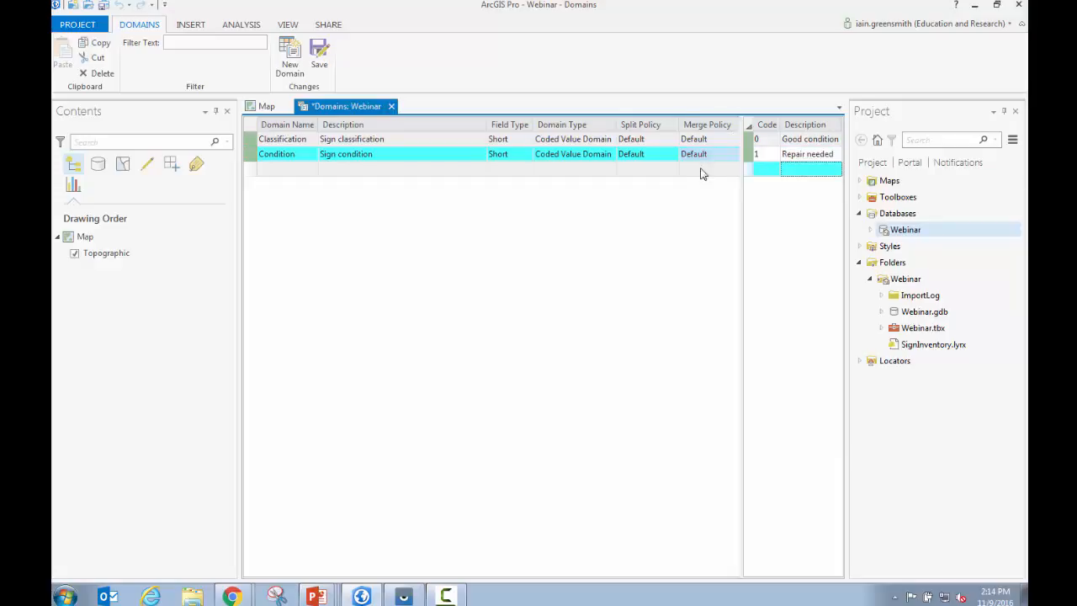
Add code 2 with the description "Replacement needed" to the Condition domain
{"action": "left_click", "coordinate": [762, 169]}
{"action": "type", "text": "2"}
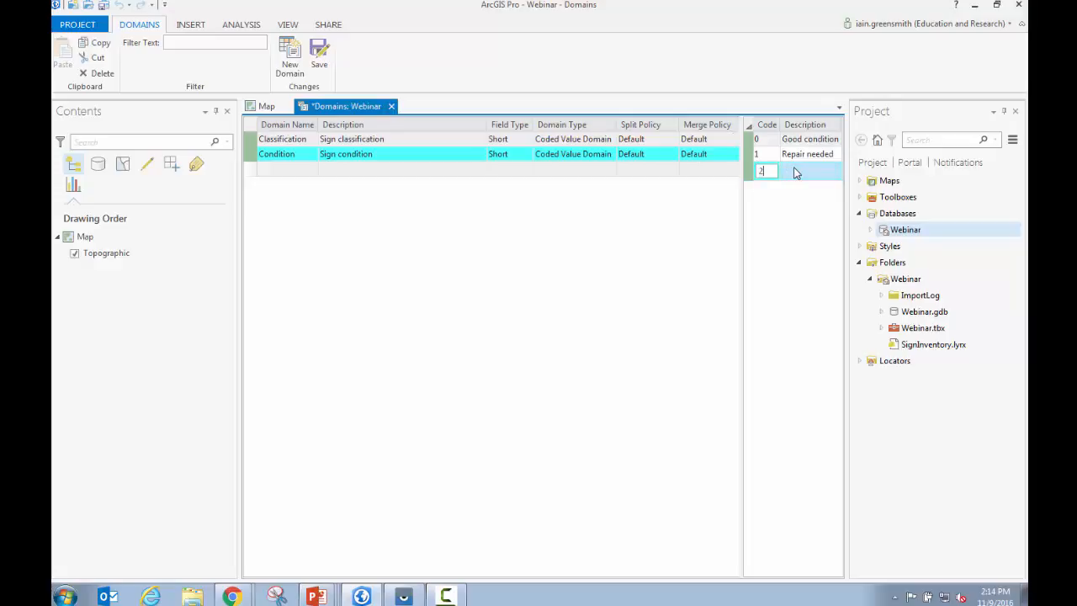
{"action": "key", "text": "Tab"}
{"action": "type", "text": "Repla"}
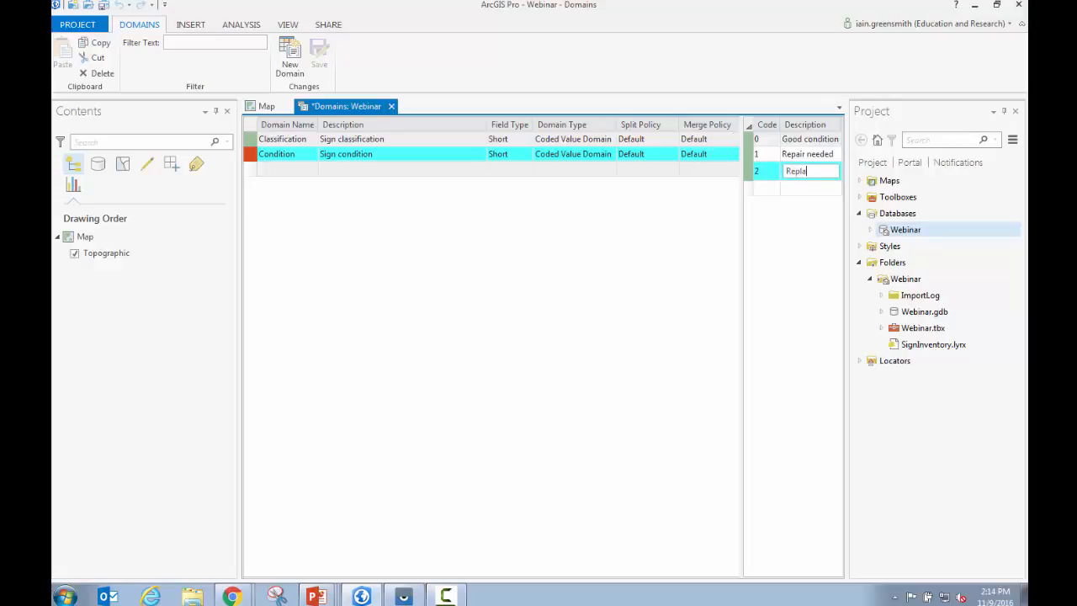
{"action": "type", "text": "cement needed"}
{"action": "key", "text": "Return"}
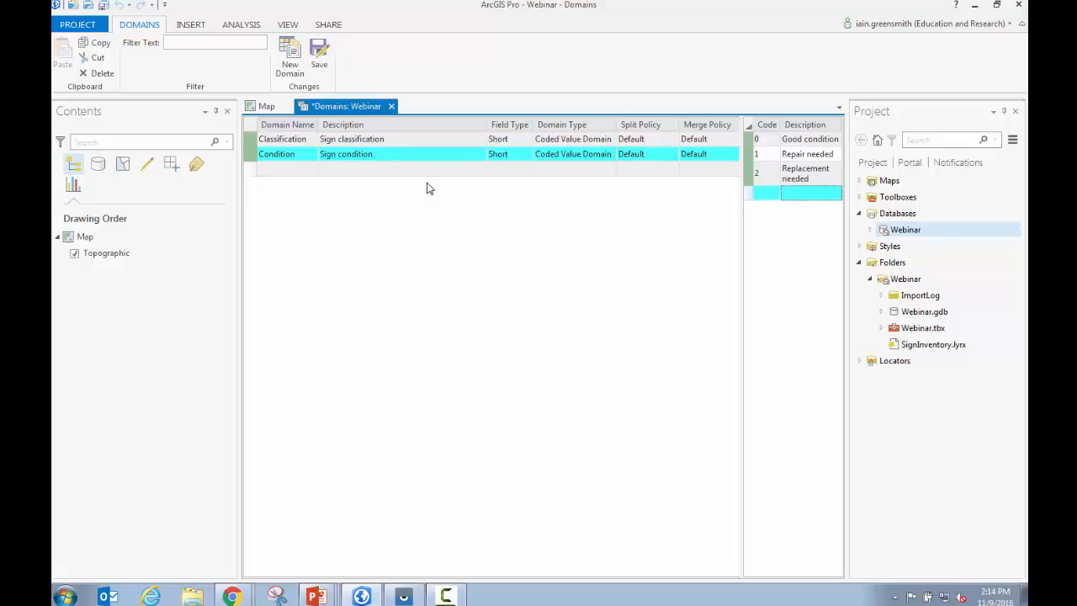
Save the new domains and close the domain design view
{"action": "left_click", "coordinate": [319, 56]}
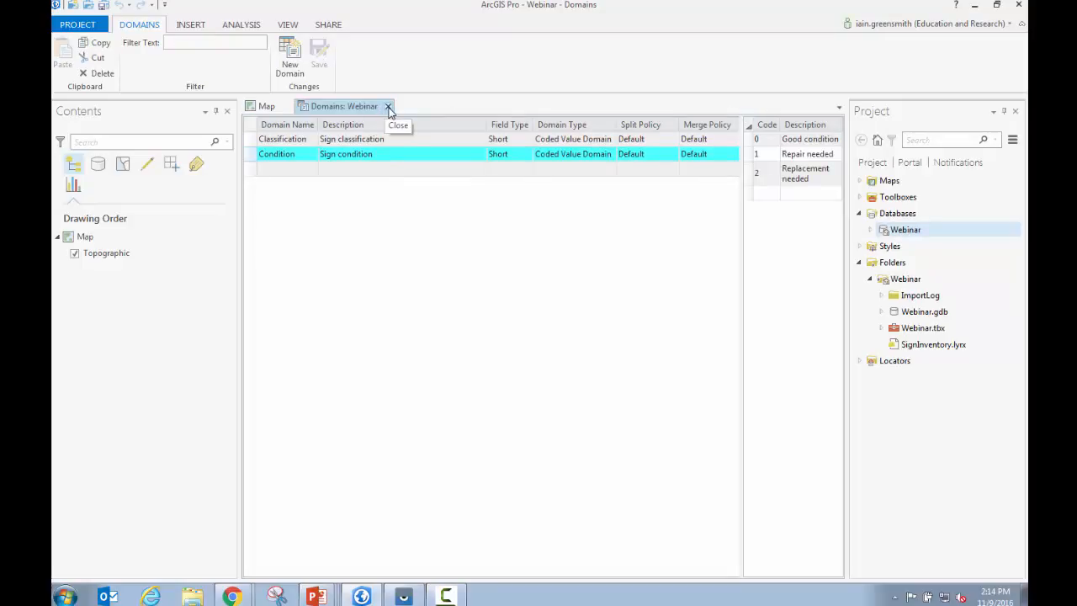
{"action": "left_click", "coordinate": [388, 107]}
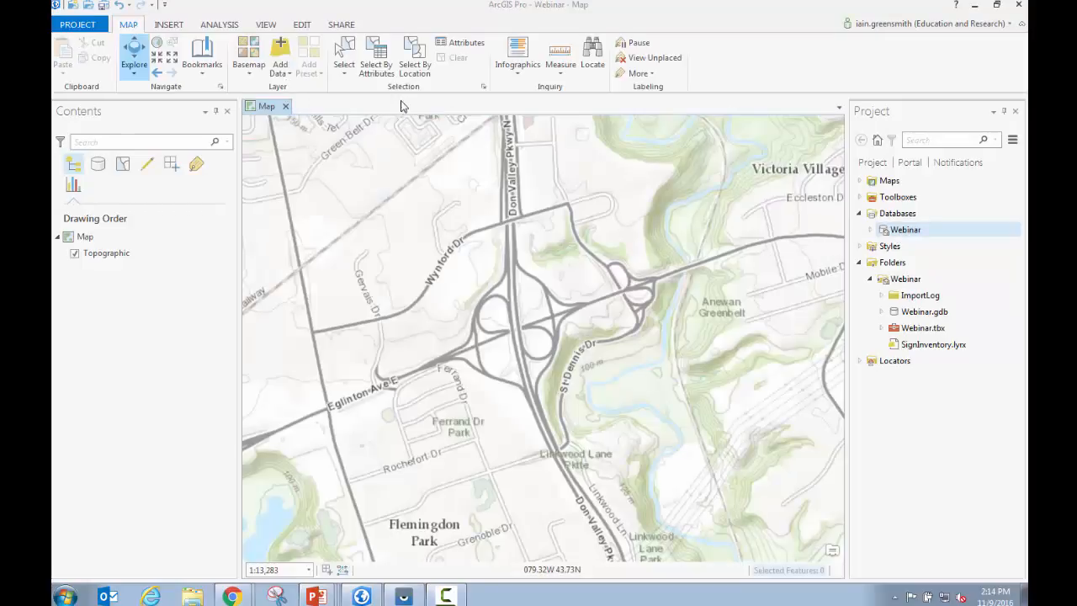
Start a new feature class in the Webinar geodatabase and name it SignInventory
{"action": "left_click", "coordinate": [876, 228]}
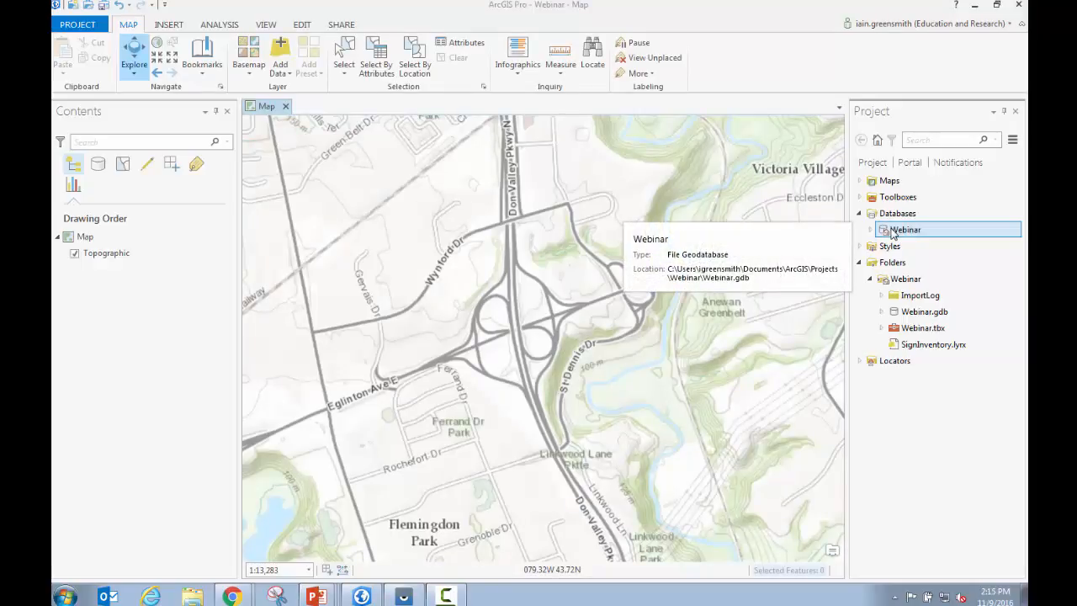
{"action": "right_click", "coordinate": [894, 233]}
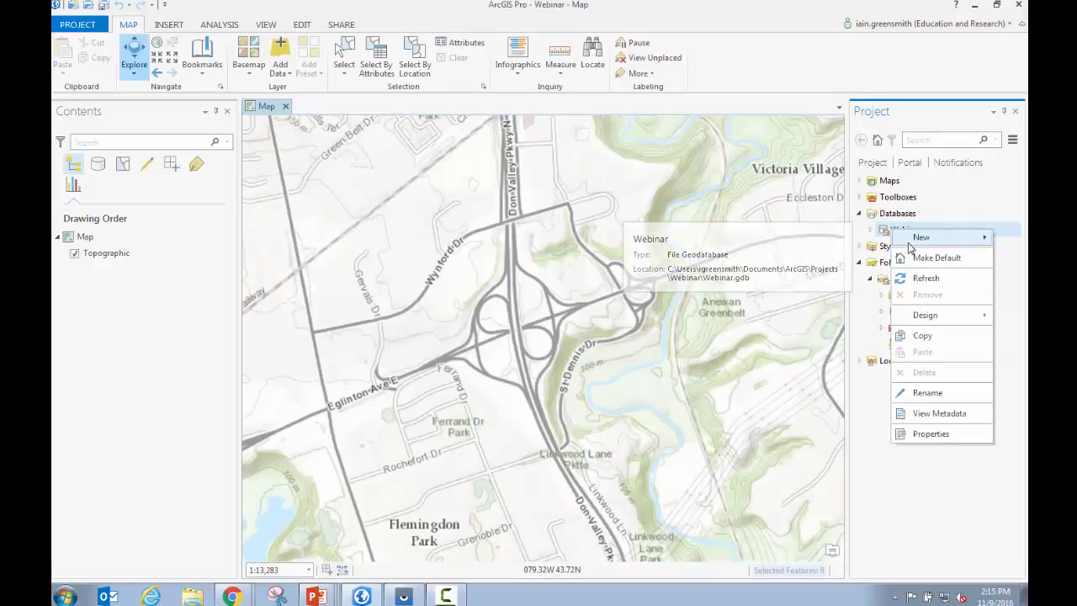
{"action": "mouse_move", "coordinate": [920, 237]}
{"action": "left_click", "coordinate": [842, 257]}
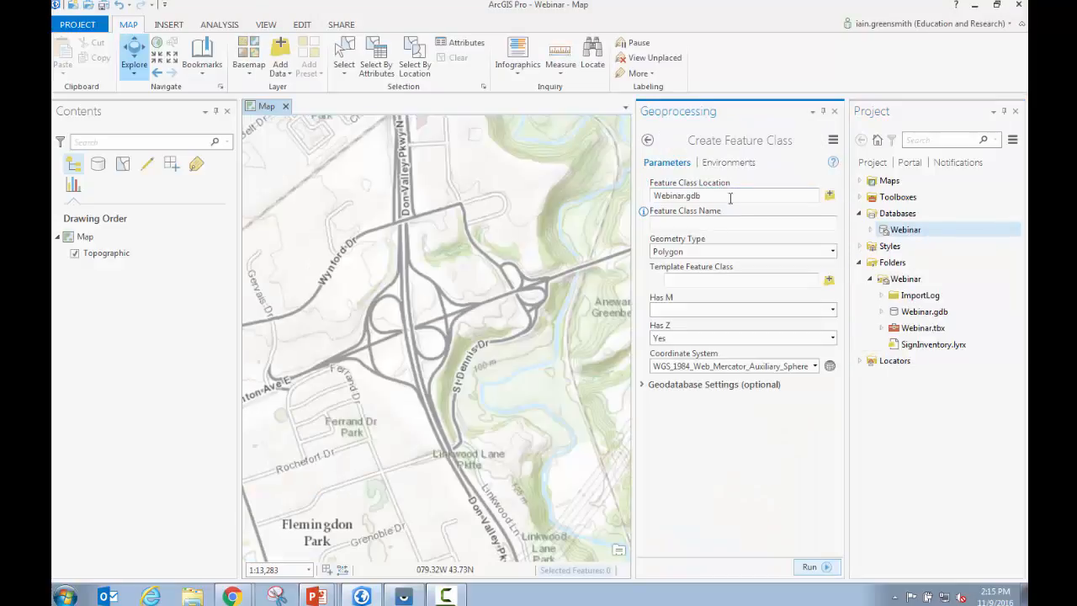
{"action": "left_click", "coordinate": [735, 223]}
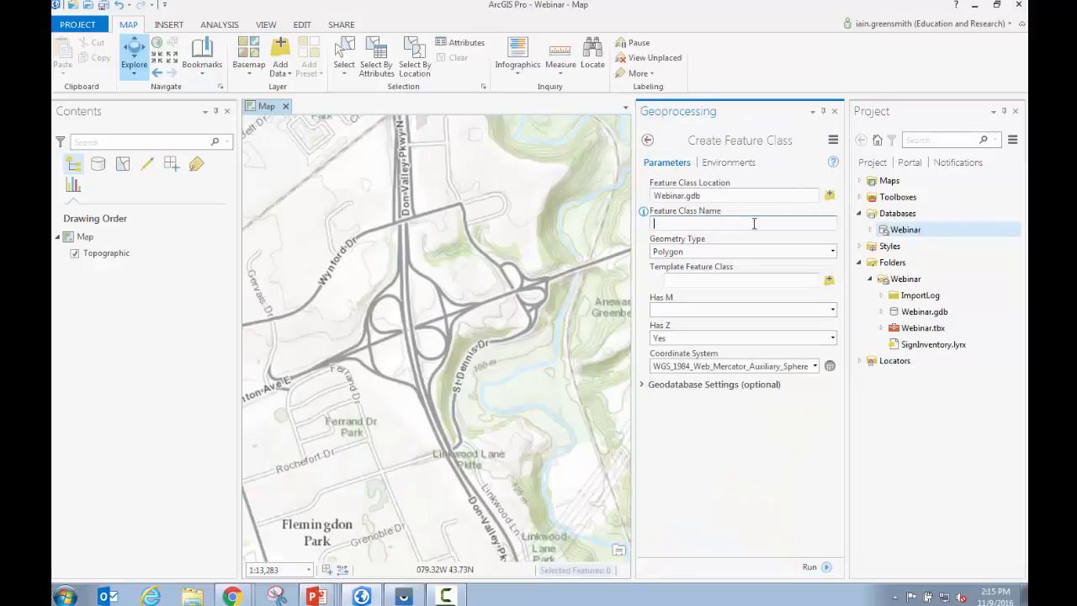
{"action": "type", "text": "SignInventory"}
Create the feature class with Point geometry and Has Z set to No, and close the geoprocessing tool
{"action": "left_click", "coordinate": [833, 252]}
{"action": "left_click", "coordinate": [752, 264]}
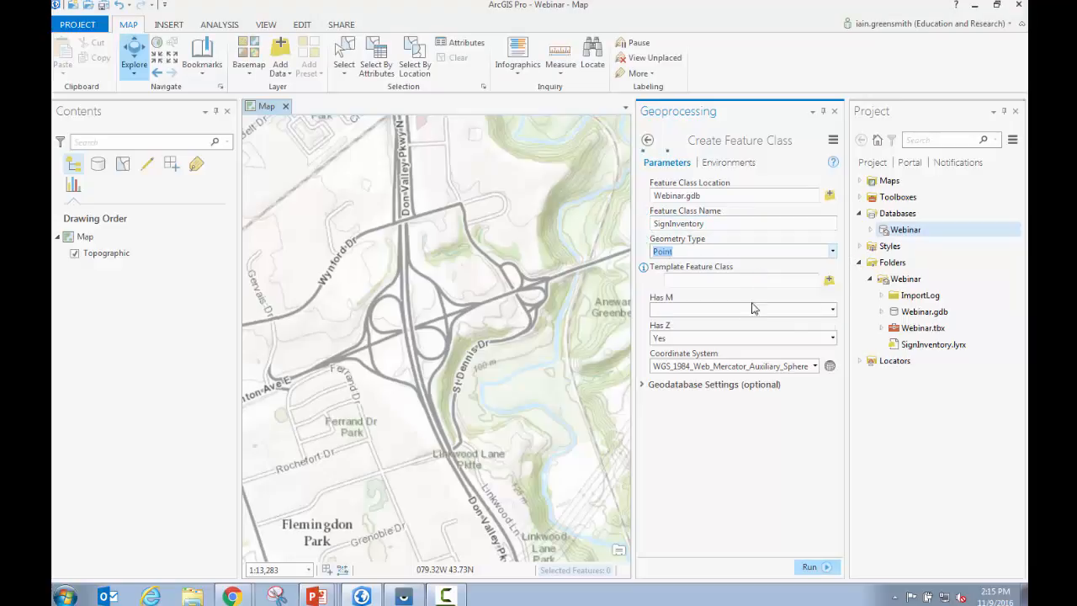
{"action": "left_click", "coordinate": [833, 337]}
{"action": "left_click", "coordinate": [813, 357]}
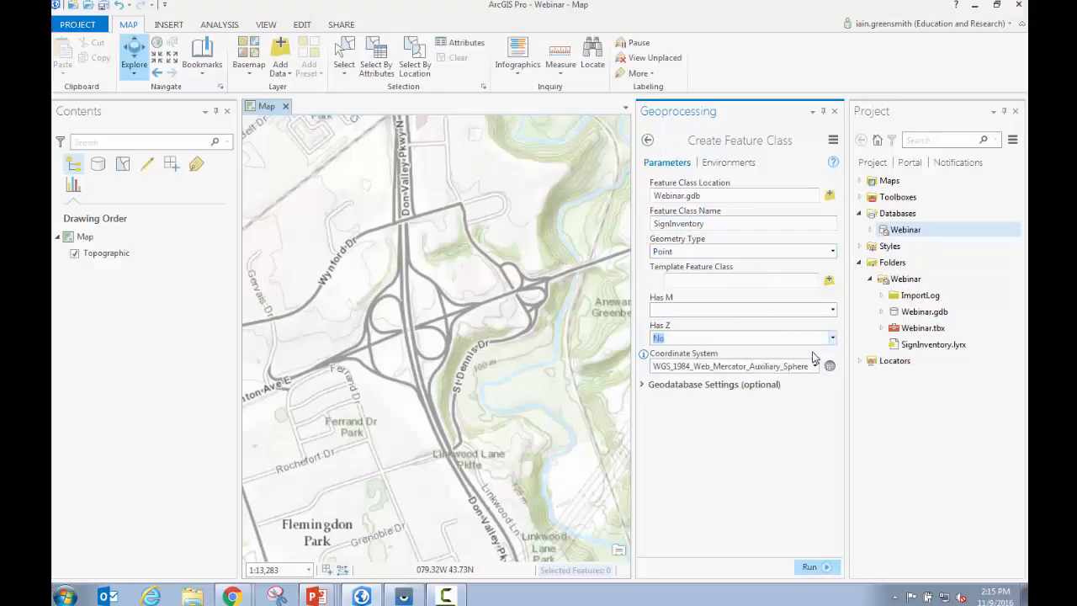
{"action": "left_click", "coordinate": [791, 410]}
{"action": "left_click", "coordinate": [812, 568]}
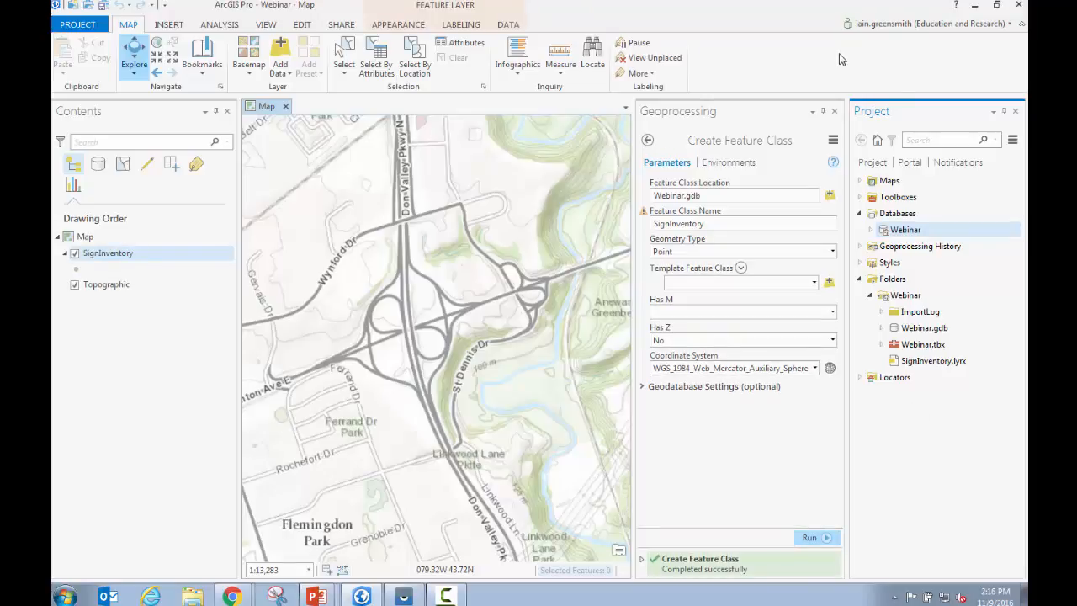
{"action": "left_click", "coordinate": [835, 112]}
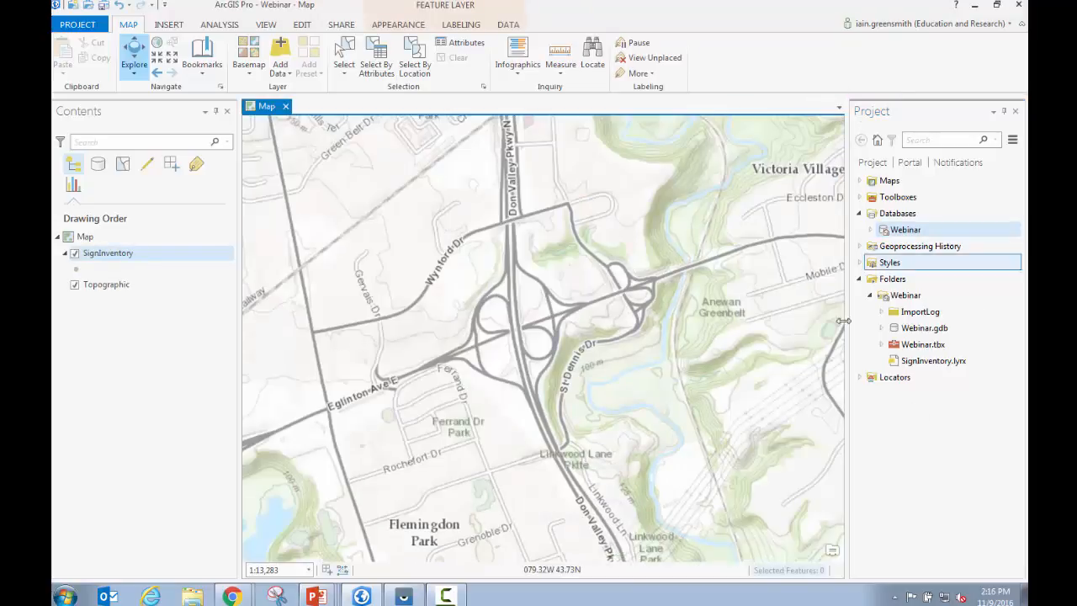
Change the SignInventory layer's point symbol to Circle 3 and close the symbology settings
{"action": "left_click", "coordinate": [75, 270]}
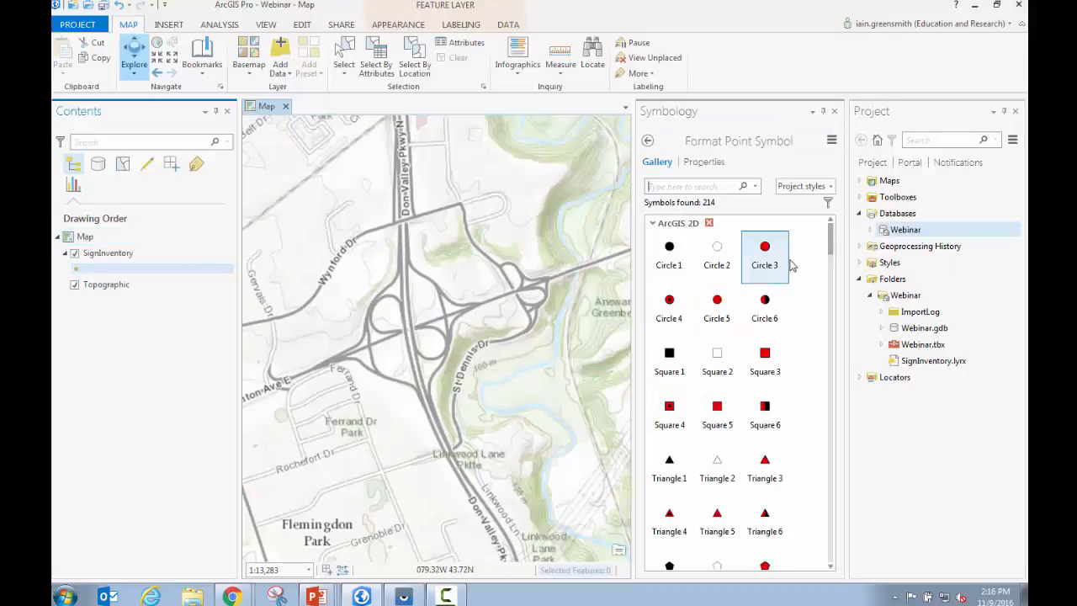
{"action": "left_click", "coordinate": [763, 253]}
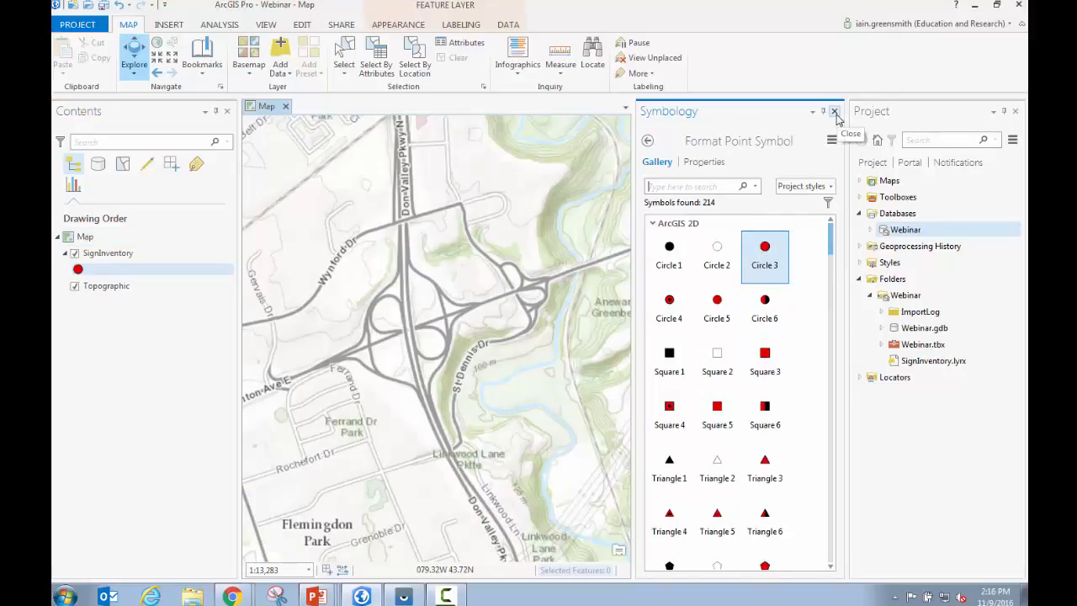
{"action": "left_click", "coordinate": [834, 112]}
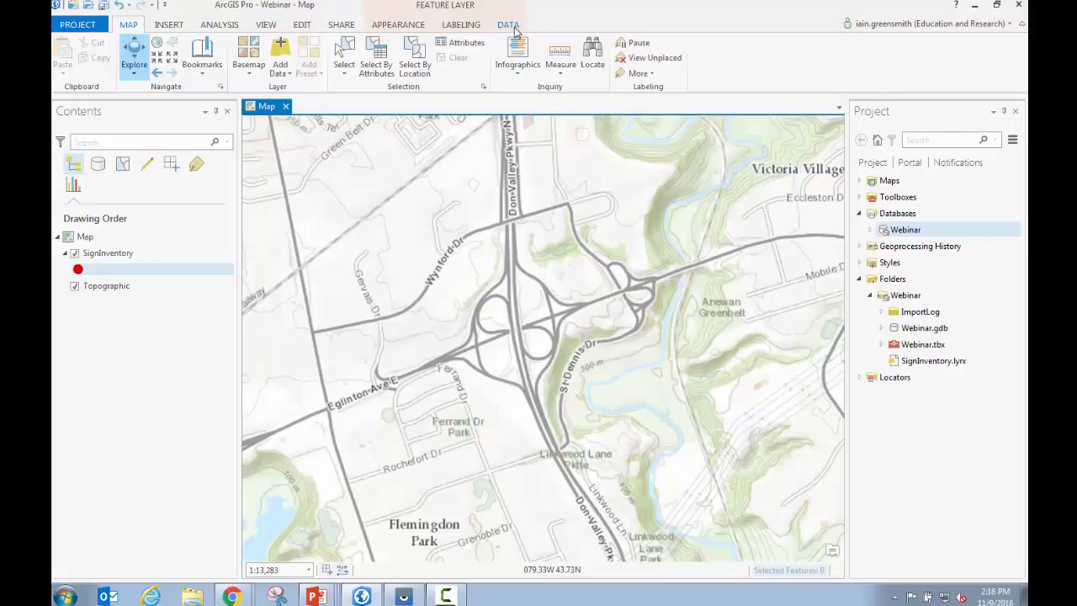
Open the field design of the SignInventory layer and add a field named Type with the Text data type
{"action": "left_click", "coordinate": [130, 256]}
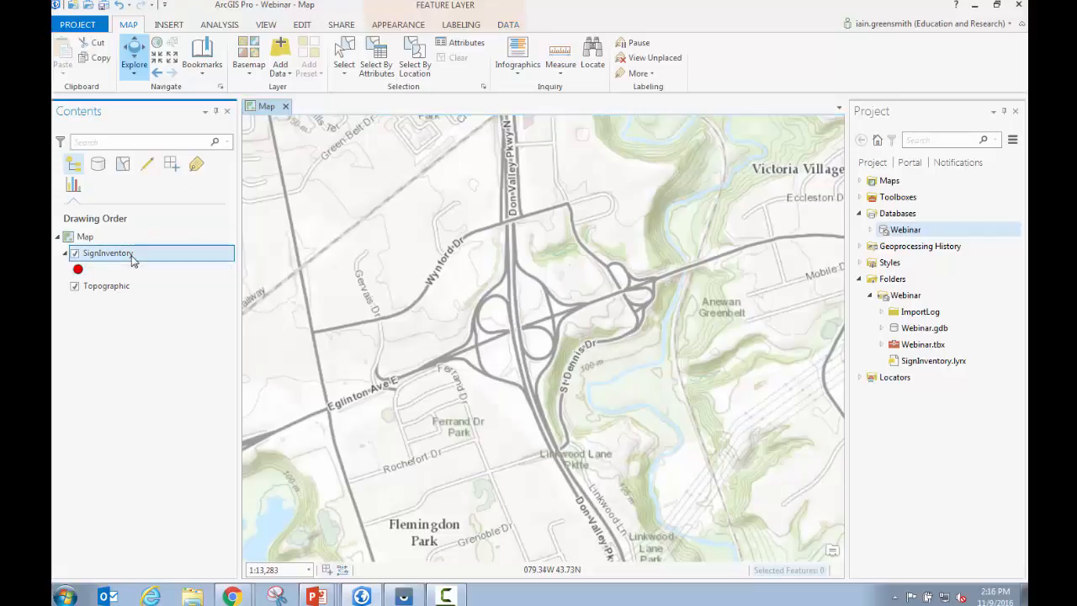
{"action": "left_click", "coordinate": [509, 25]}
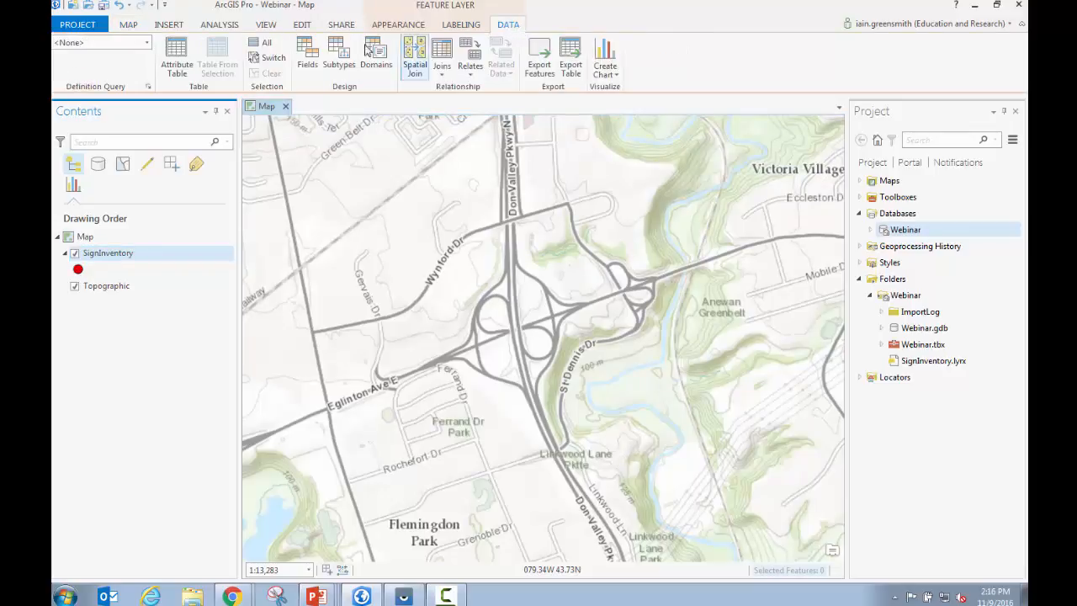
{"action": "left_click", "coordinate": [308, 61]}
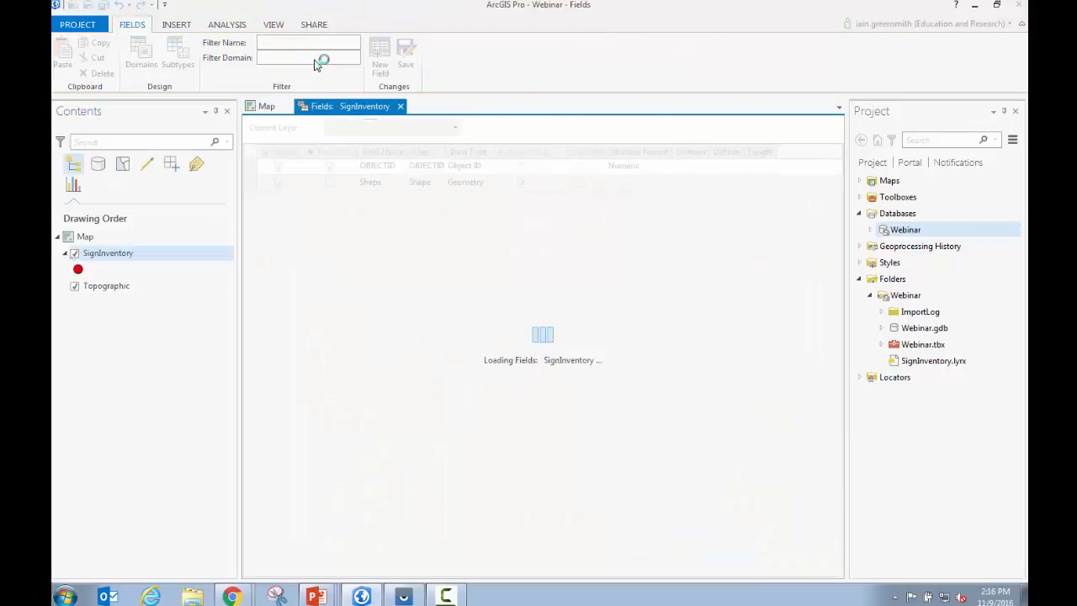
{"action": "left_click", "coordinate": [350, 202]}
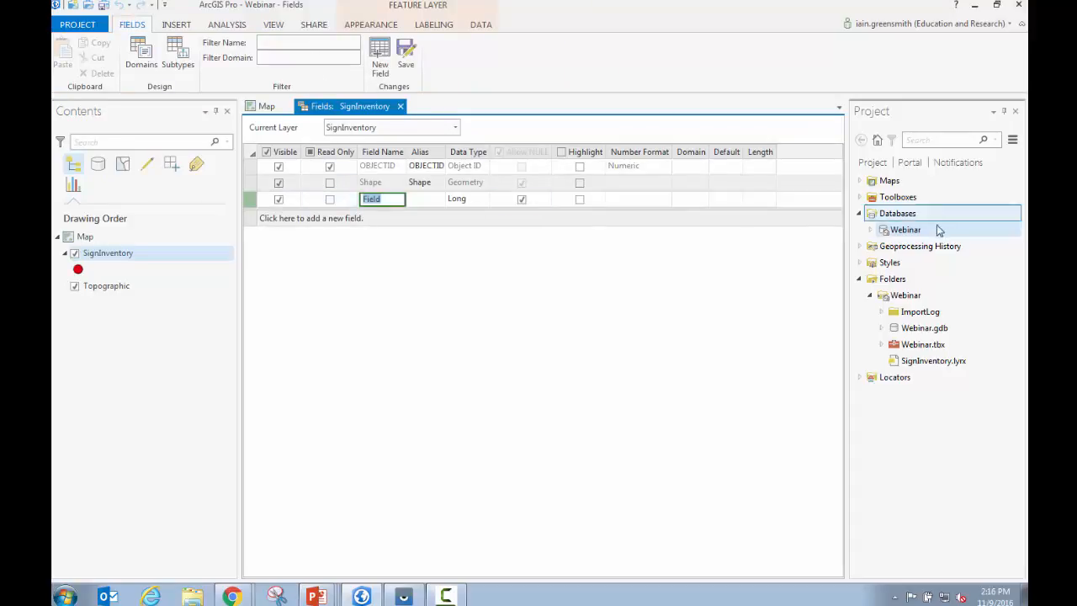
{"action": "type", "text": "Type"}
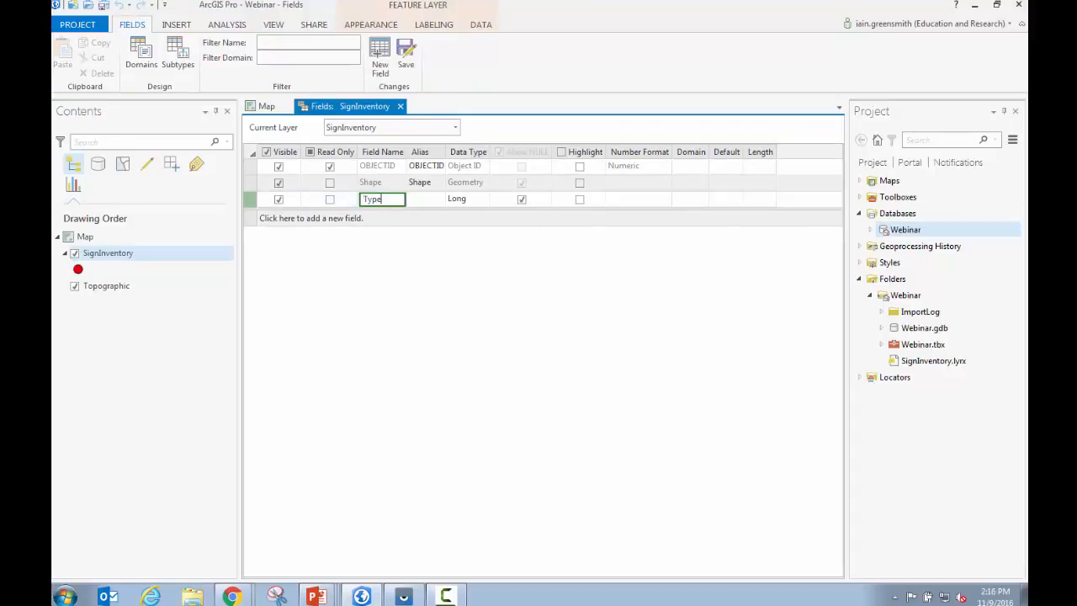
{"action": "key", "text": "Tab"}
{"action": "key", "text": "Tab"}
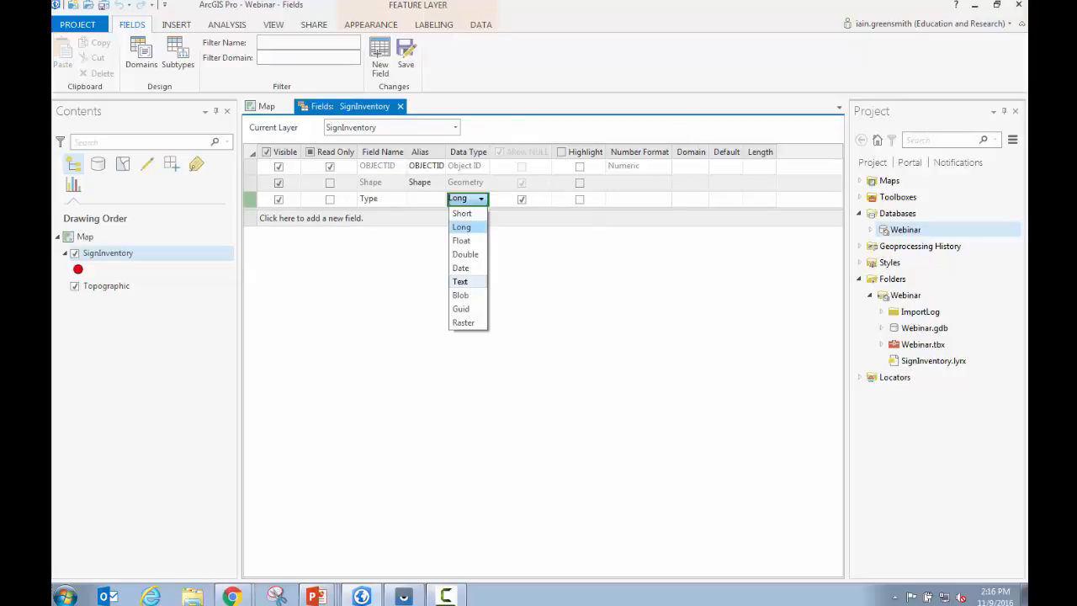
{"action": "left_click", "coordinate": [462, 282]}
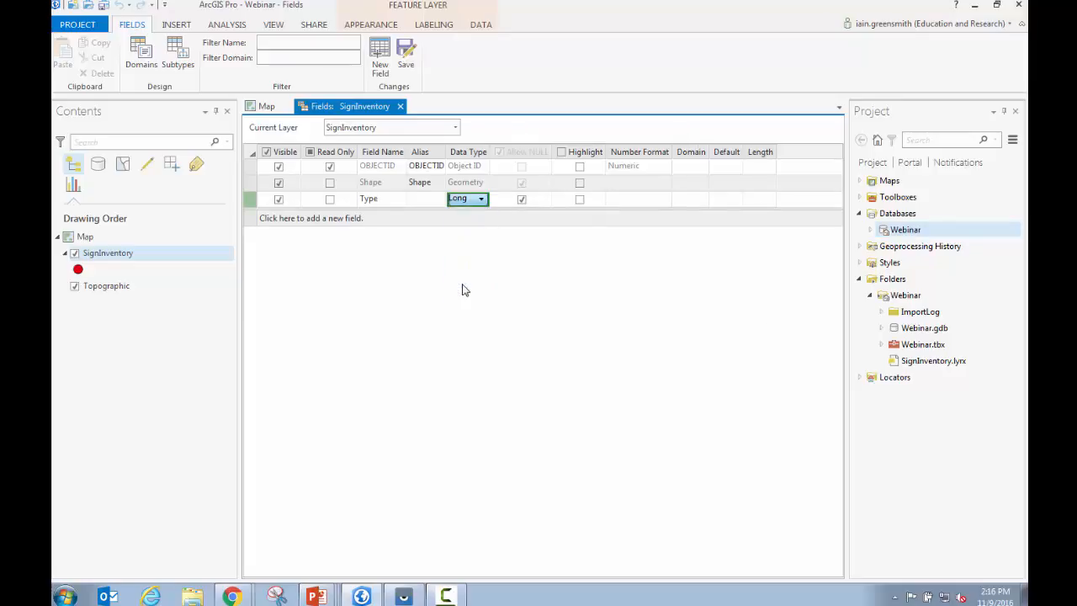
Add a field named SignID with the Short data type to SignInventory
{"action": "left_click", "coordinate": [345, 220]}
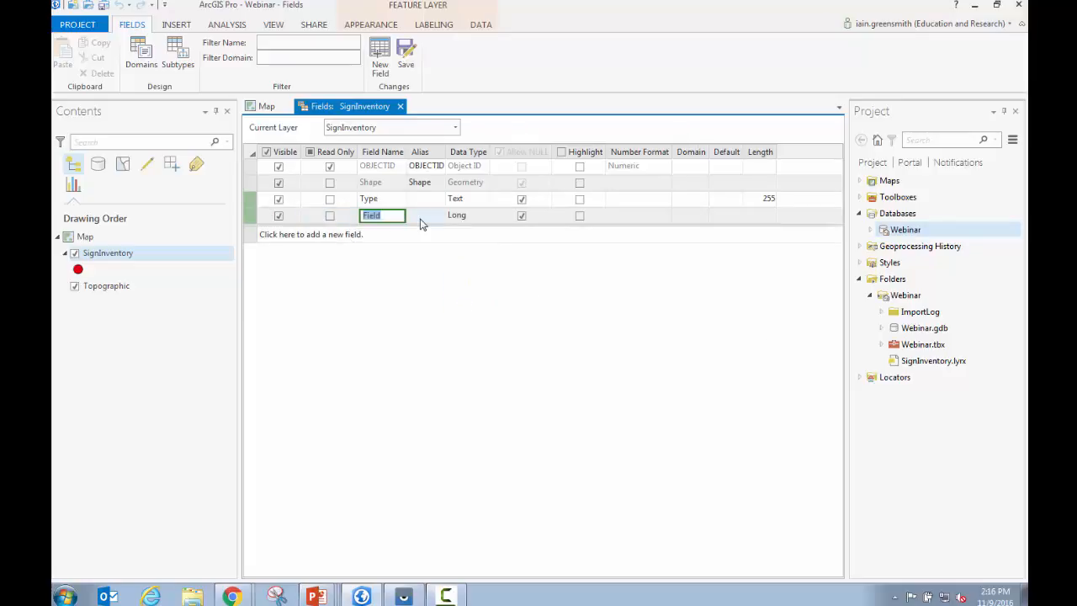
{"action": "type", "text": "Sign"}
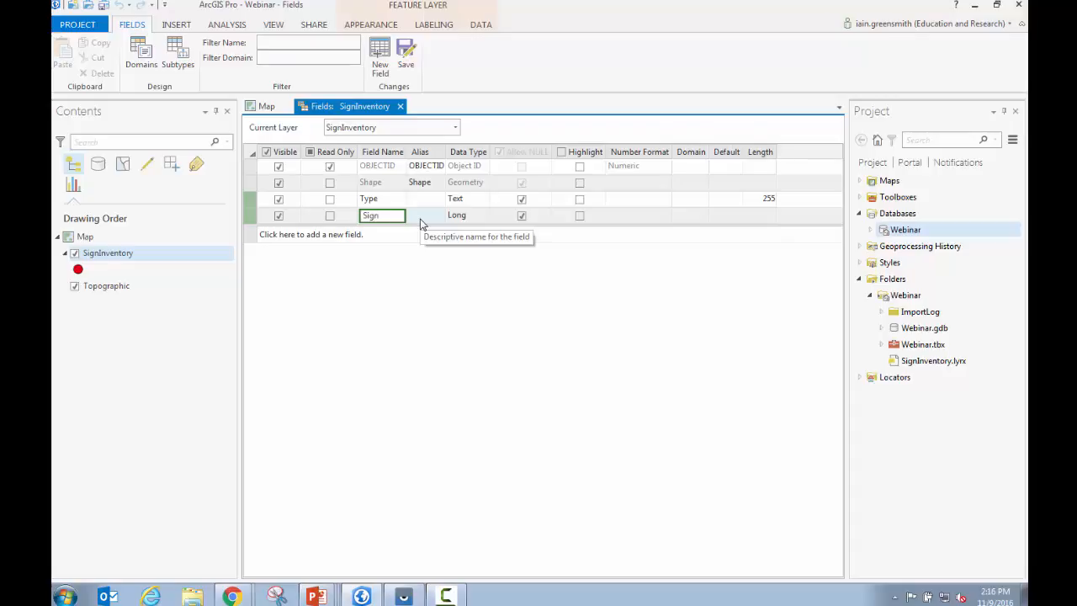
{"action": "type", "text": "ID"}
{"action": "left_click", "coordinate": [461, 216]}
{"action": "left_click", "coordinate": [463, 216]}
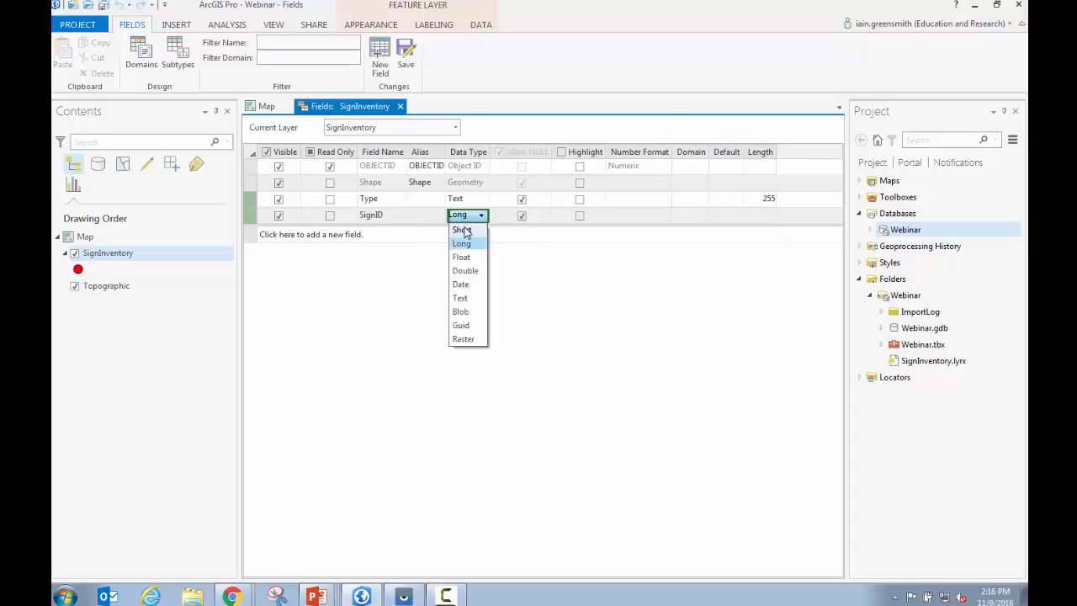
{"action": "left_click", "coordinate": [462, 230]}
Add a field named Condition with the Short data type to SignInventory
{"action": "left_click", "coordinate": [404, 235]}
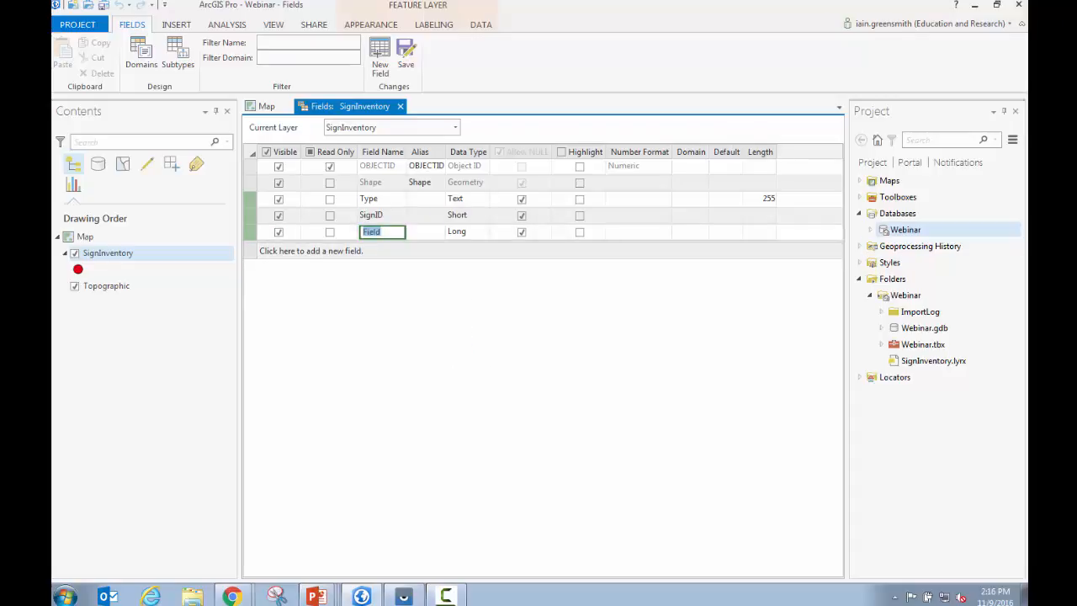
{"action": "type", "text": "COndition"}
{"action": "key", "text": "BackSpace"}
{"action": "key", "text": "BackSpace"}
{"action": "key", "text": "BackSpace"}
{"action": "key", "text": "BackSpace"}
{"action": "key", "text": "BackSpace"}
{"action": "key", "text": "BackSpace"}
{"action": "key", "text": "BackSpace"}
{"action": "key", "text": "BackSpace"}
{"action": "type", "text": "ondition"}
{"action": "left_click", "coordinate": [468, 232]}
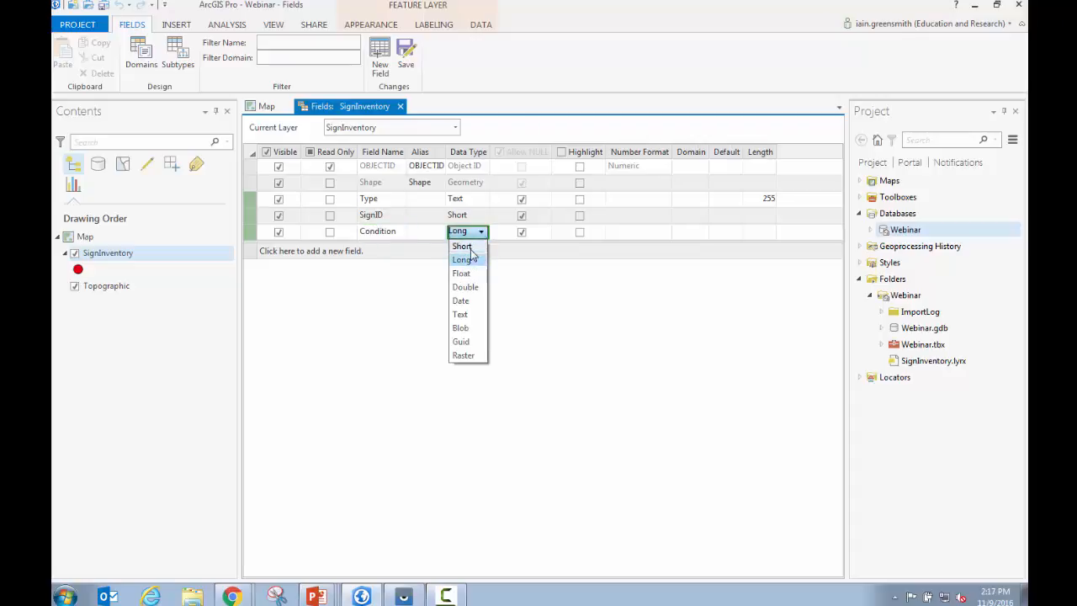
{"action": "left_click", "coordinate": [468, 246]}
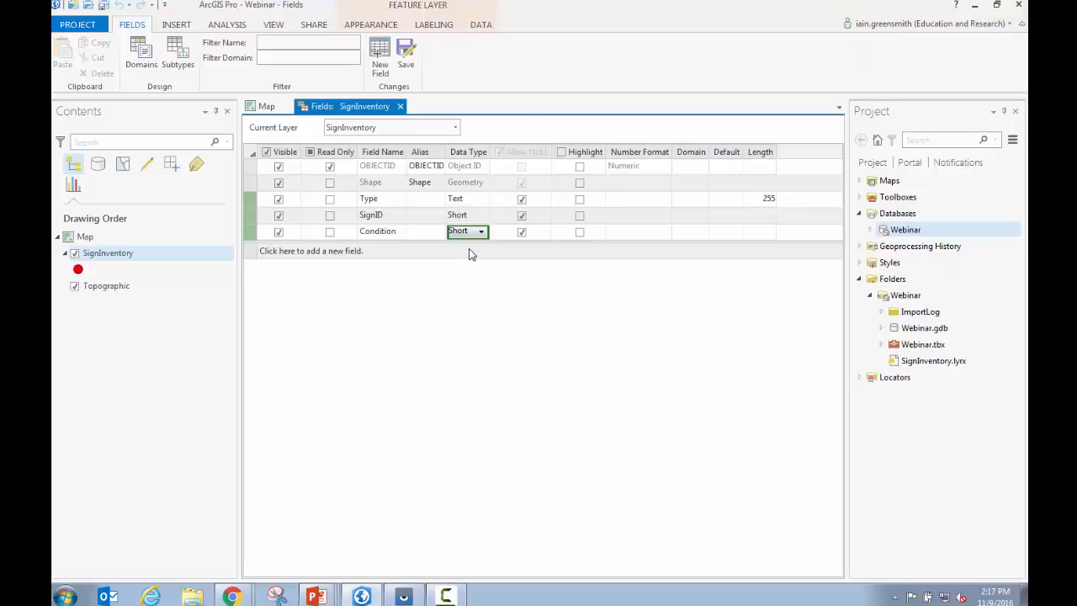
Assign the Condition domain to the Condition field and set its default to Good condition
{"action": "left_click", "coordinate": [689, 240]}
{"action": "left_click", "coordinate": [688, 234]}
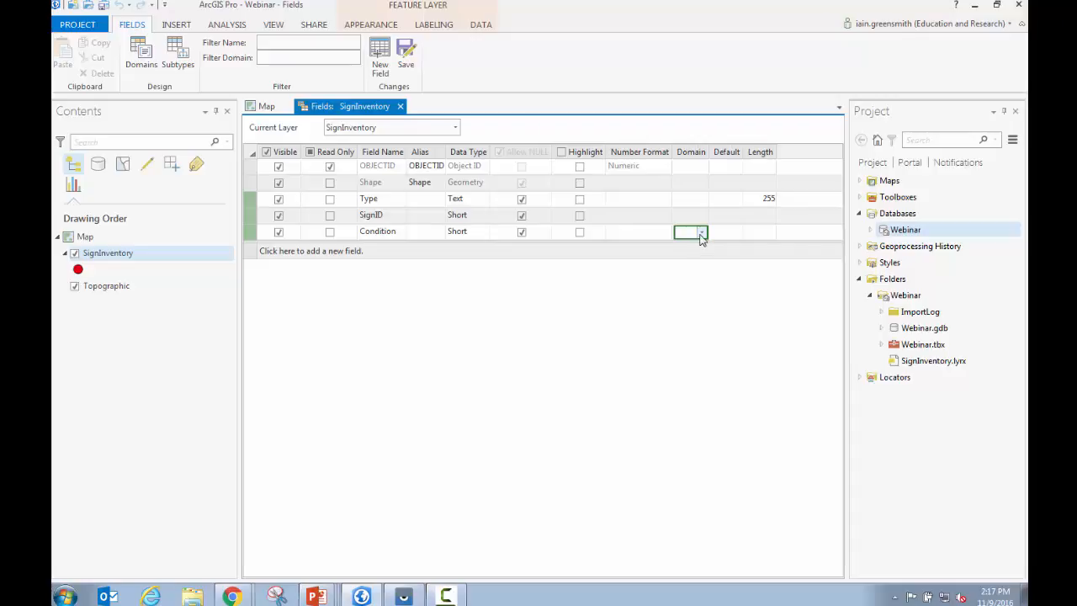
{"action": "left_click", "coordinate": [702, 233]}
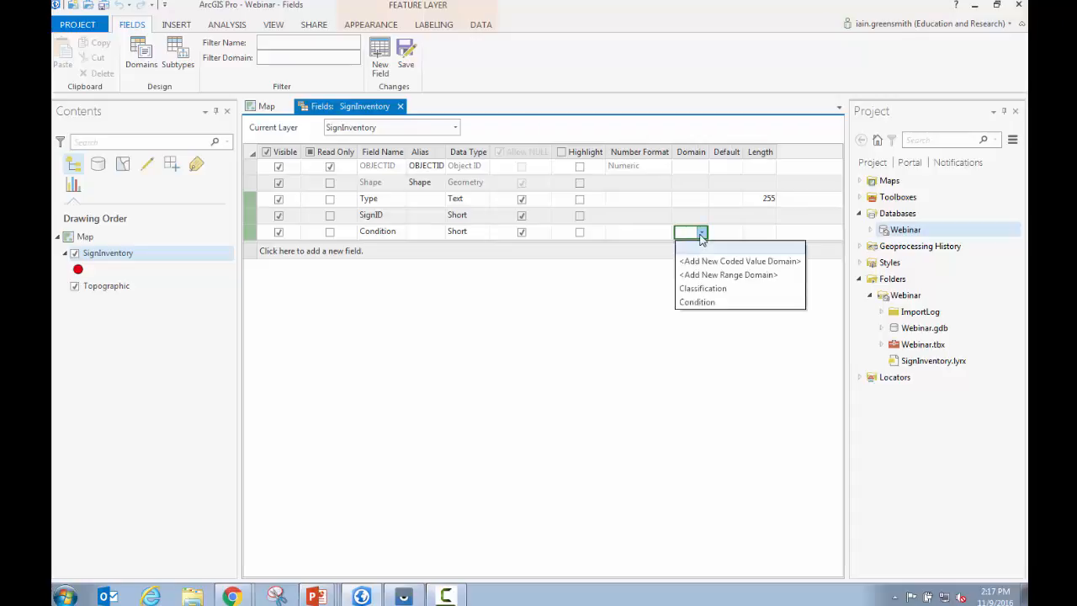
{"action": "left_click", "coordinate": [731, 303]}
{"action": "left_click", "coordinate": [750, 233]}
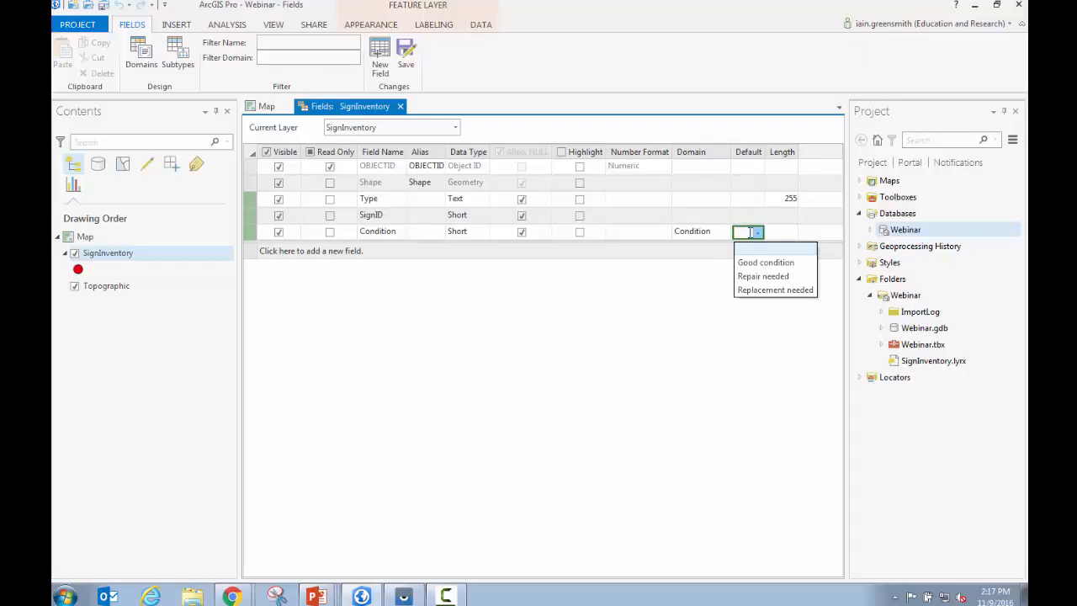
{"action": "left_click", "coordinate": [767, 265]}
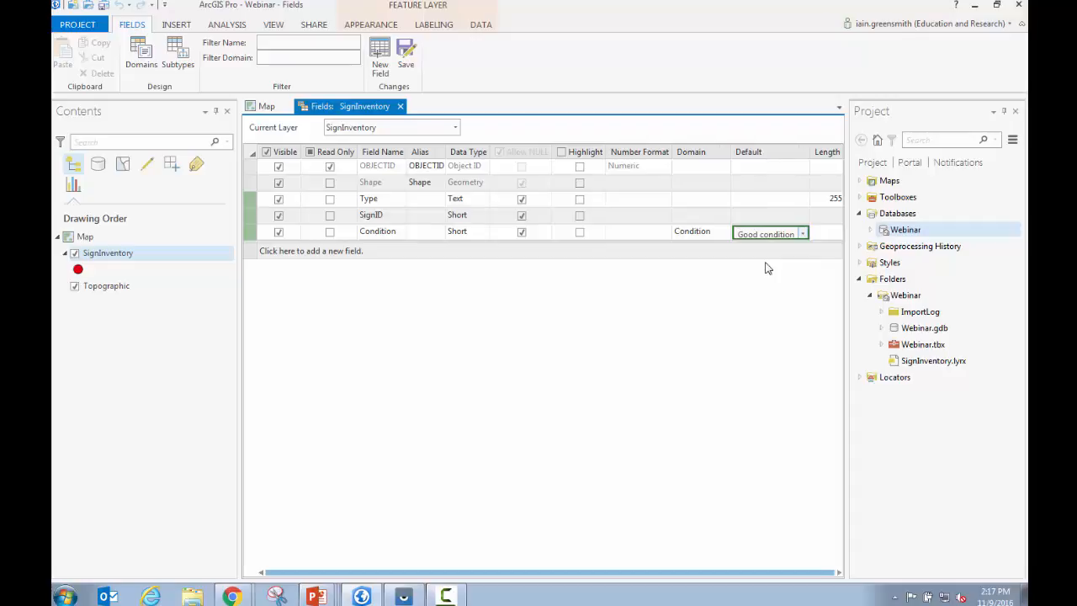
{"action": "left_click", "coordinate": [767, 267]}
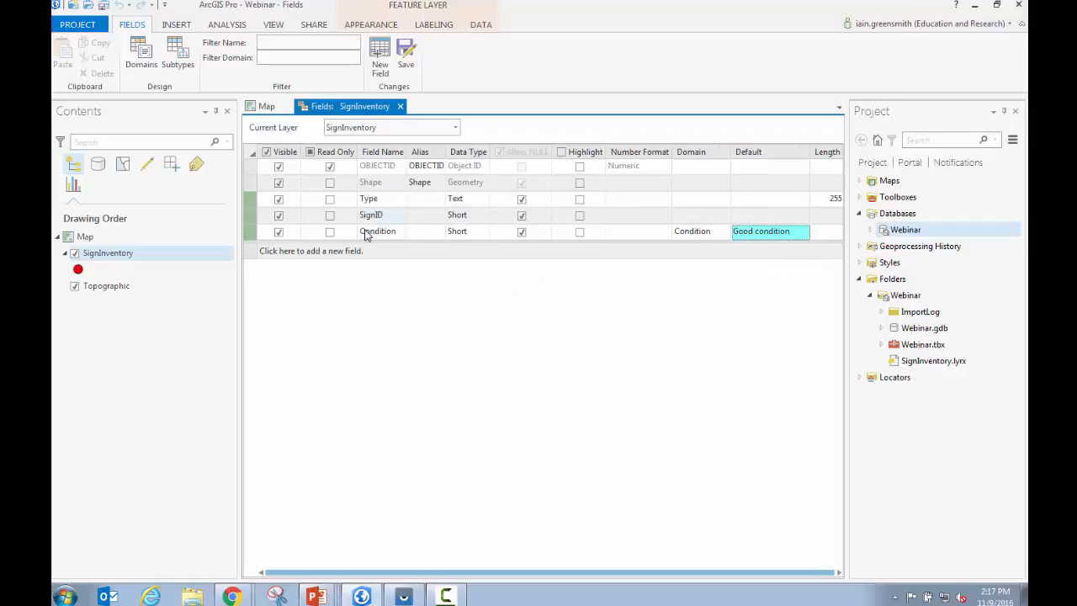
Add a field named Classification with the Short data type and assign it the Classification domain
{"action": "left_click", "coordinate": [378, 253]}
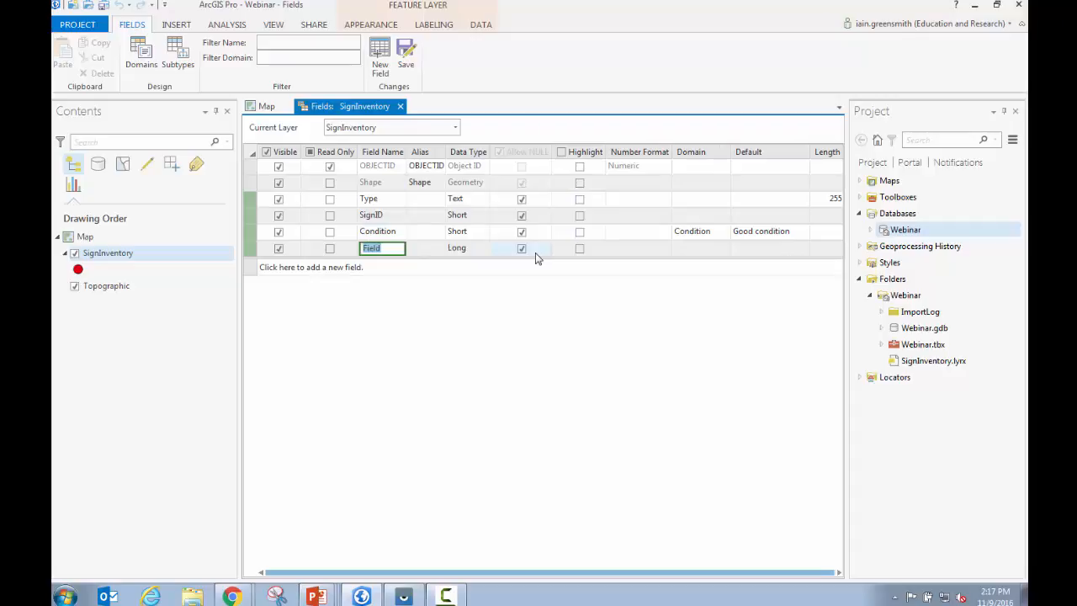
{"action": "type", "text": "Classication"}
{"action": "key", "text": "BackSpace"}
{"action": "key", "text": "BackSpace"}
{"action": "key", "text": "BackSpace"}
{"action": "key", "text": "BackSpace"}
{"action": "key", "text": "BackSpace"}
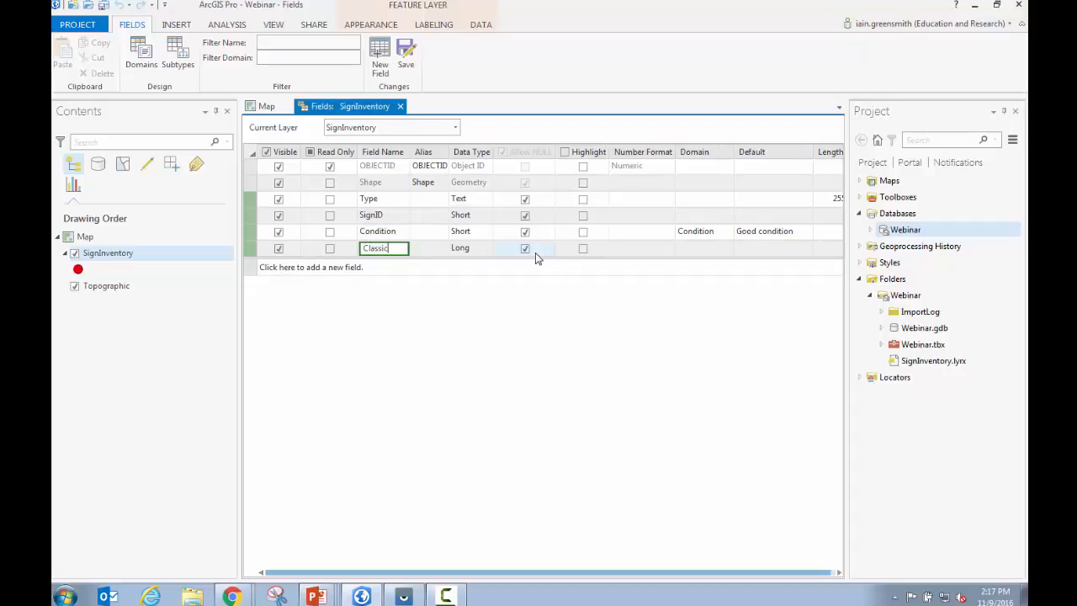
{"action": "key", "text": "BackSpace"}
{"action": "type", "text": "fication"}
{"action": "left_click", "coordinate": [475, 252]}
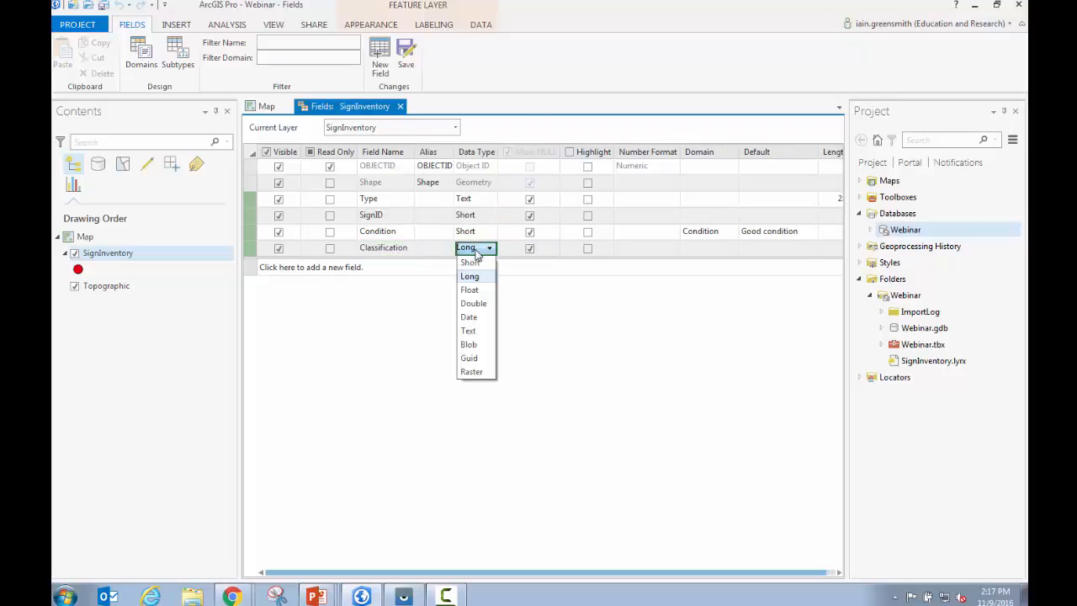
{"action": "left_click", "coordinate": [481, 264]}
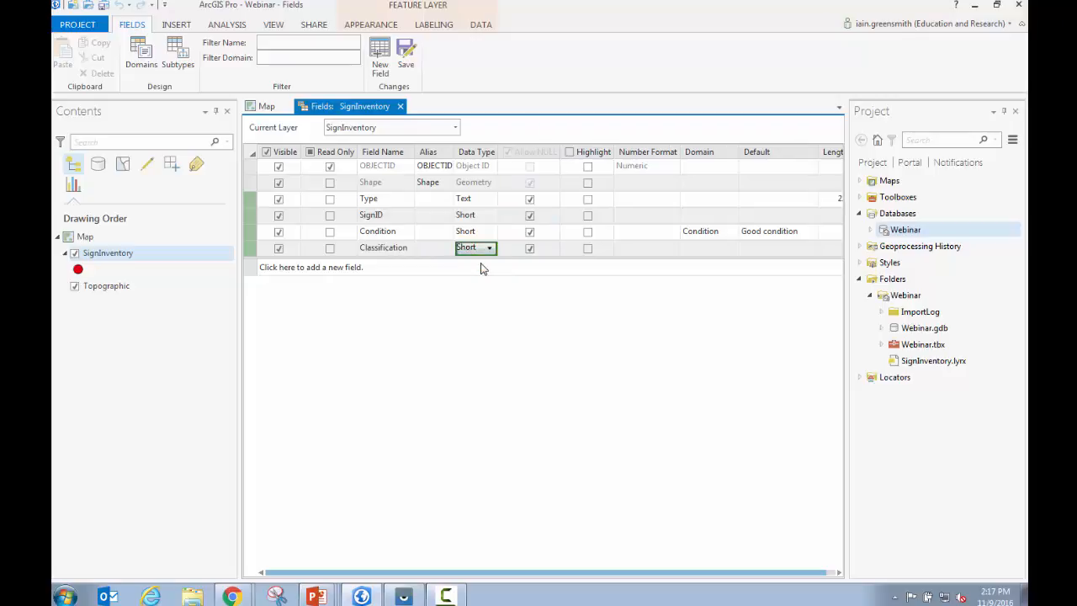
{"action": "left_click", "coordinate": [720, 249]}
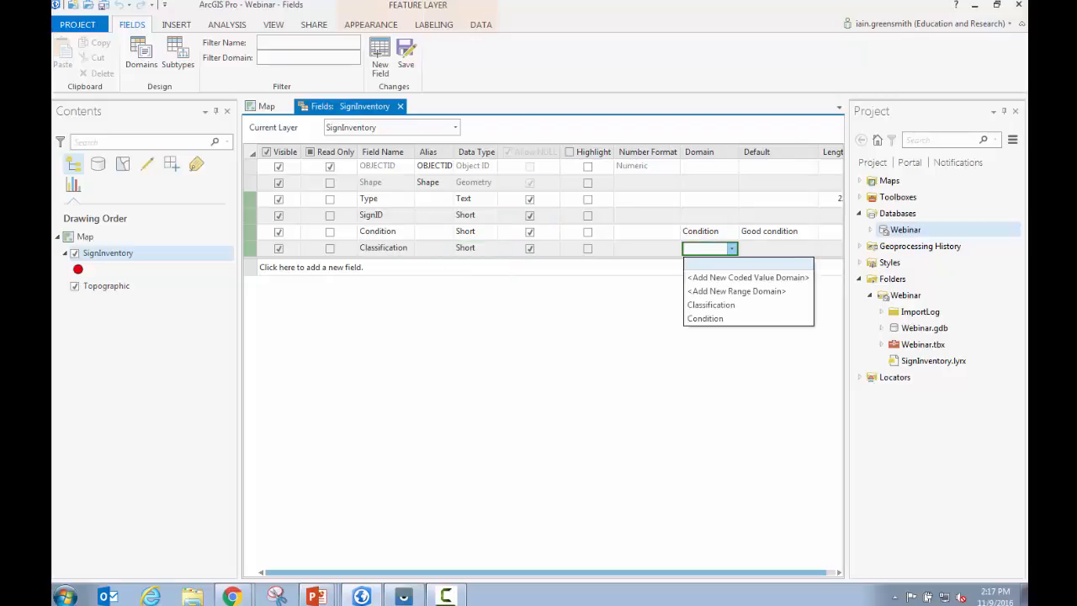
{"action": "left_click", "coordinate": [713, 305]}
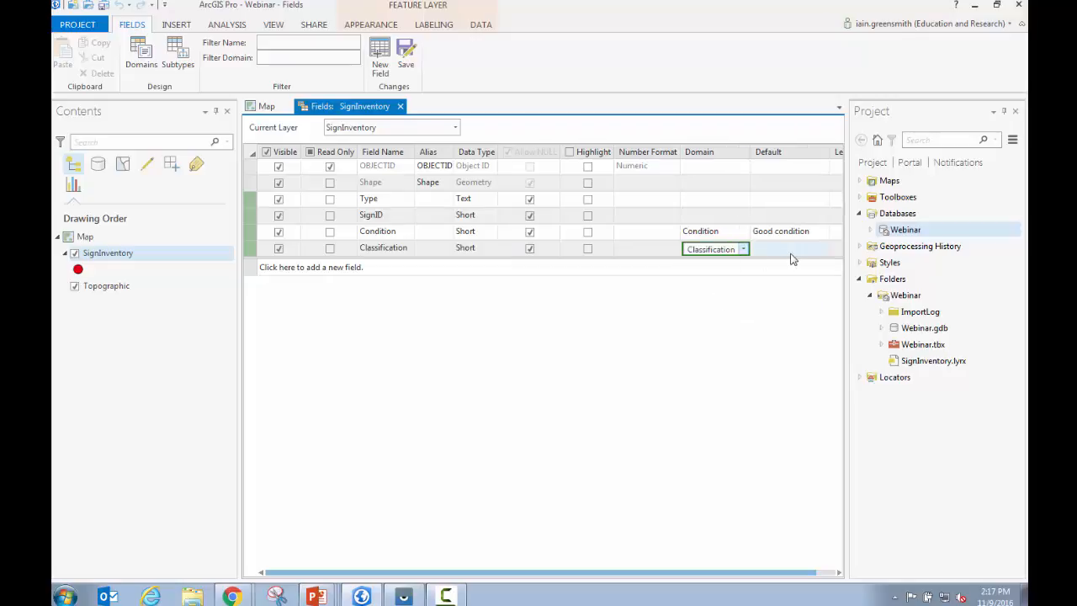
Set the Classification field's default to Regulatory and add a field named Comments with the Text data type
{"action": "left_click", "coordinate": [793, 254]}
{"action": "left_click", "coordinate": [783, 280]}
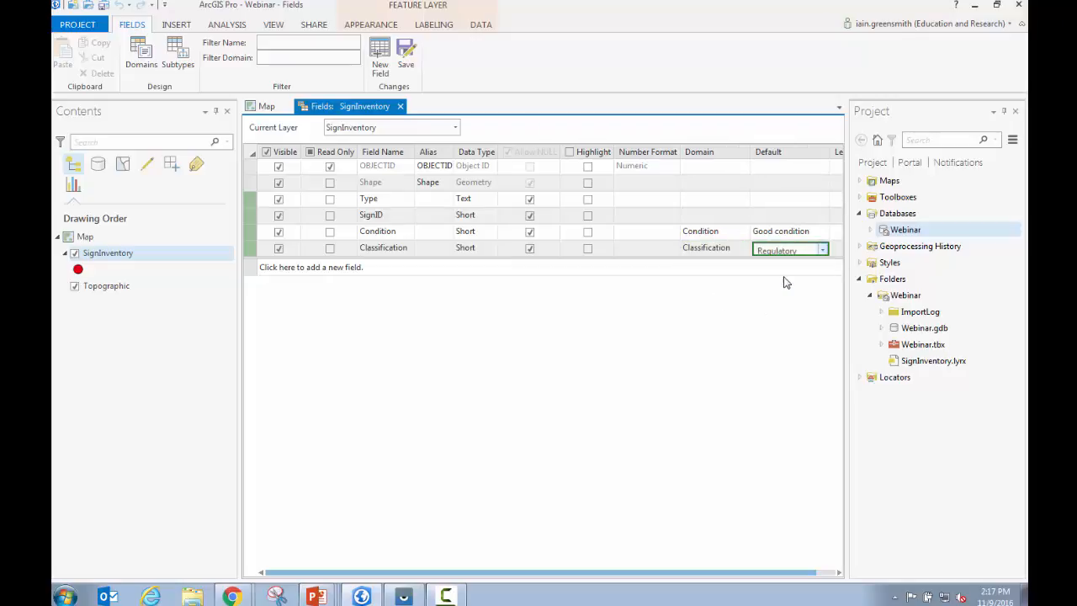
{"action": "left_click", "coordinate": [390, 267]}
{"action": "type", "text": "Comments"}
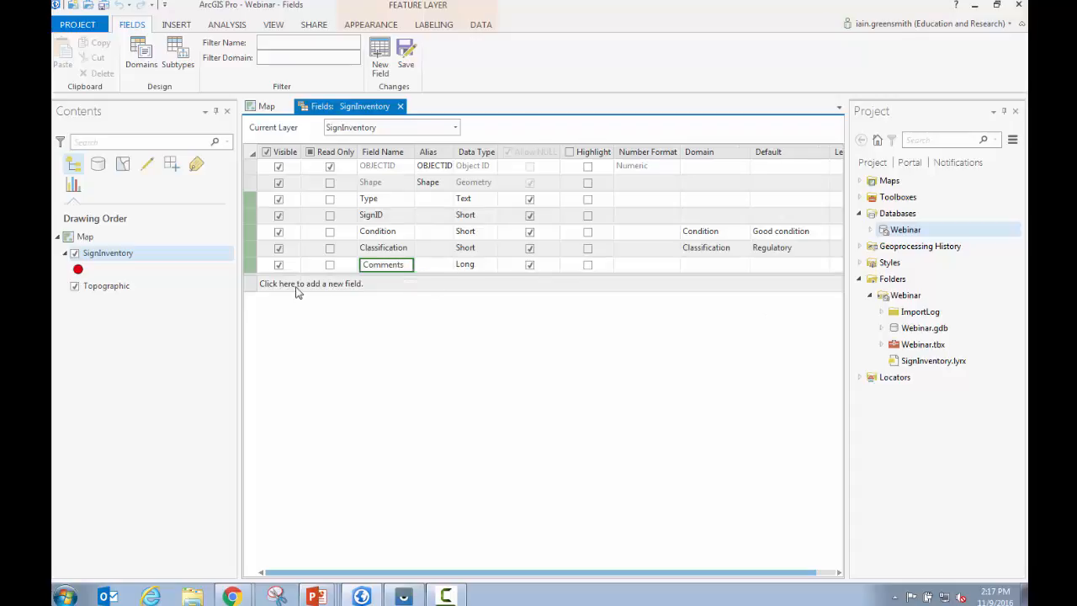
{"action": "left_click", "coordinate": [471, 264]}
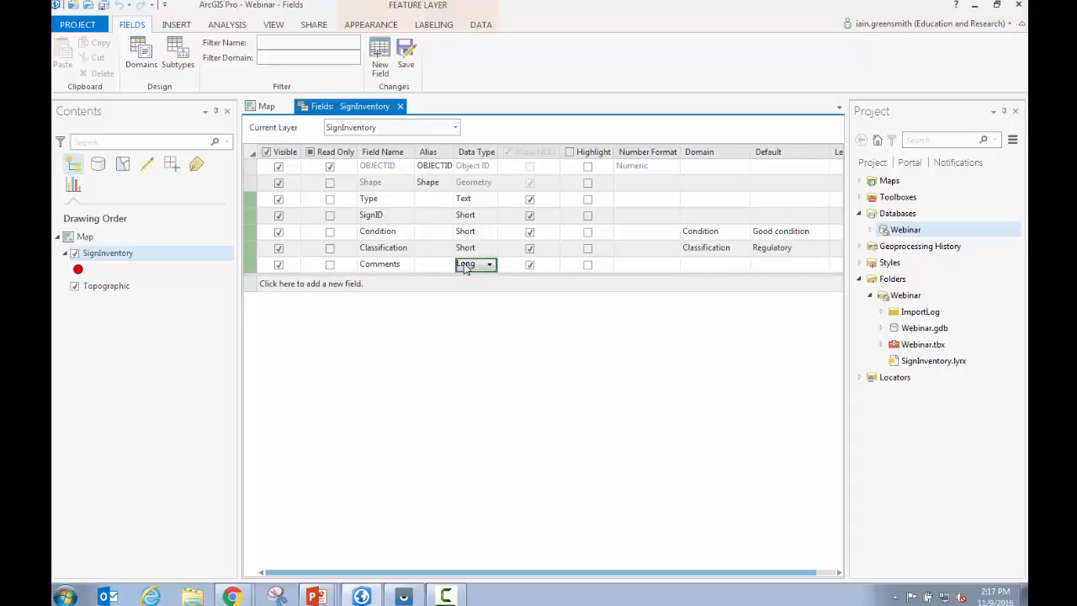
{"action": "left_click", "coordinate": [486, 265]}
{"action": "left_click", "coordinate": [471, 347]}
Save the field changes to SignInventory and close its fields view
{"action": "left_click", "coordinate": [407, 62]}
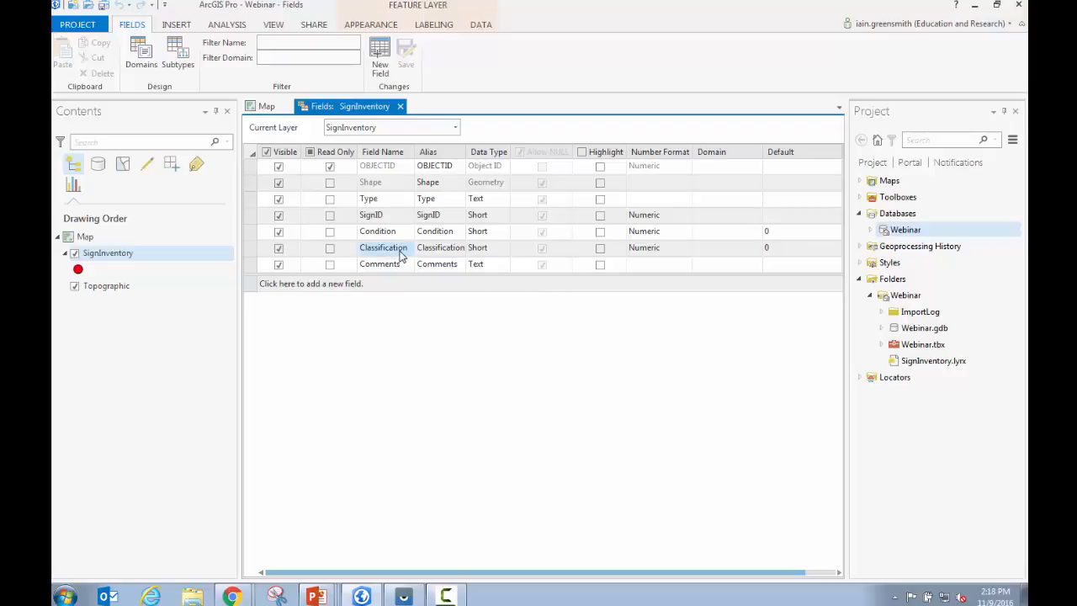
{"action": "left_click", "coordinate": [249, 250]}
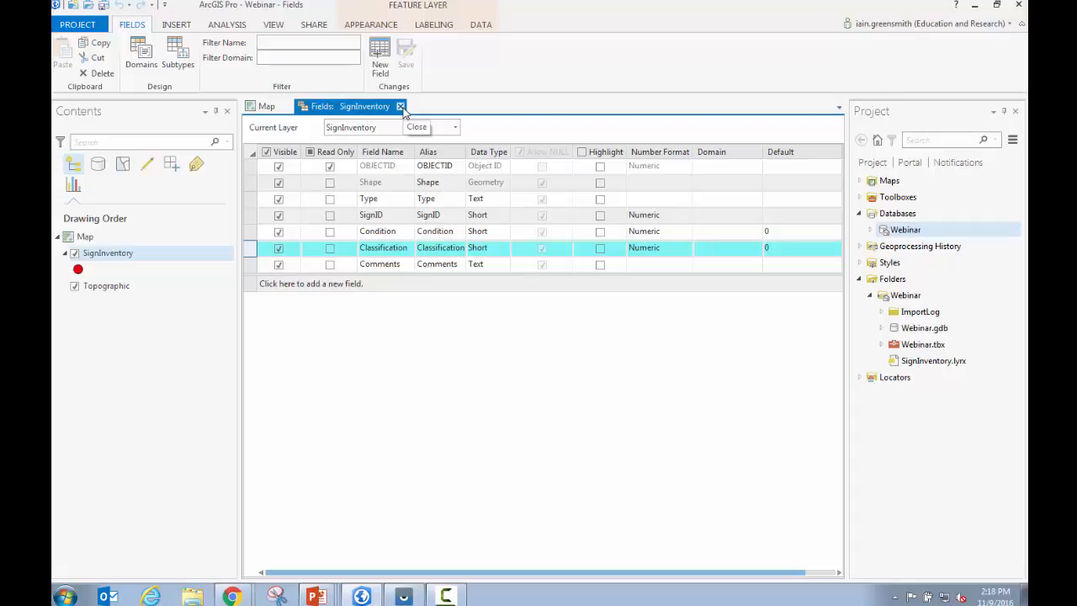
{"action": "left_click", "coordinate": [401, 107]}
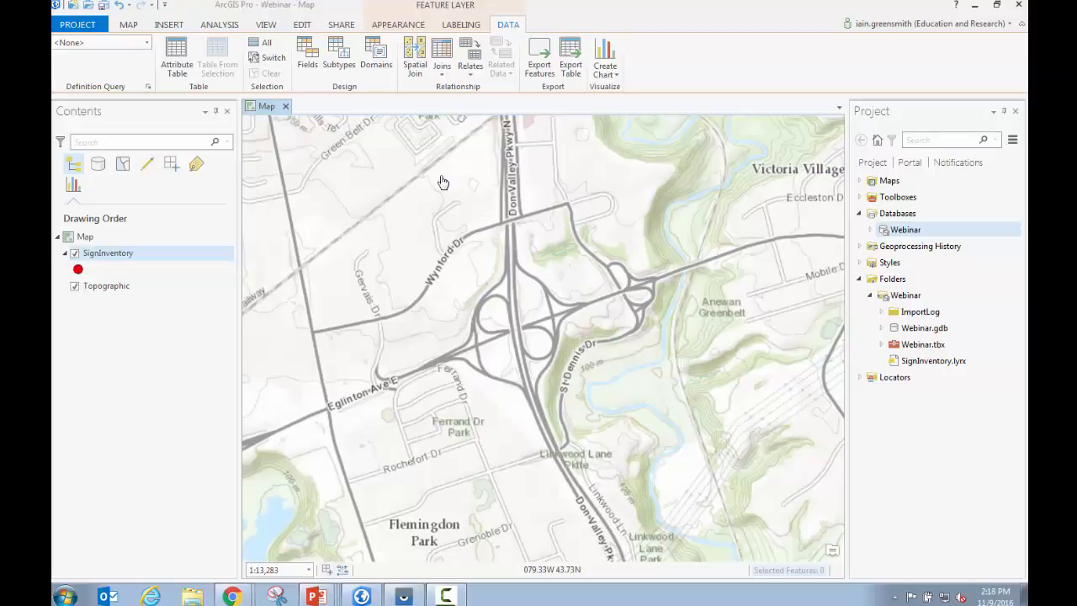
Create a SignInventory point along Eglinton Ave E, between the Don Valley Pkwy interchange and the loop ramps to its east
{"action": "left_click", "coordinate": [303, 24]}
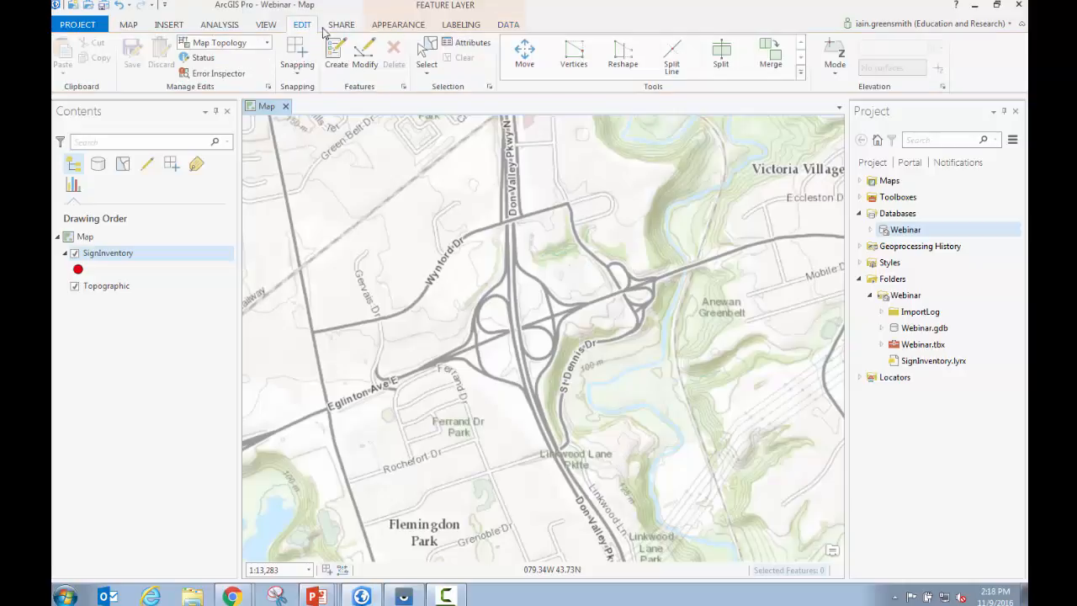
{"action": "left_click", "coordinate": [335, 56]}
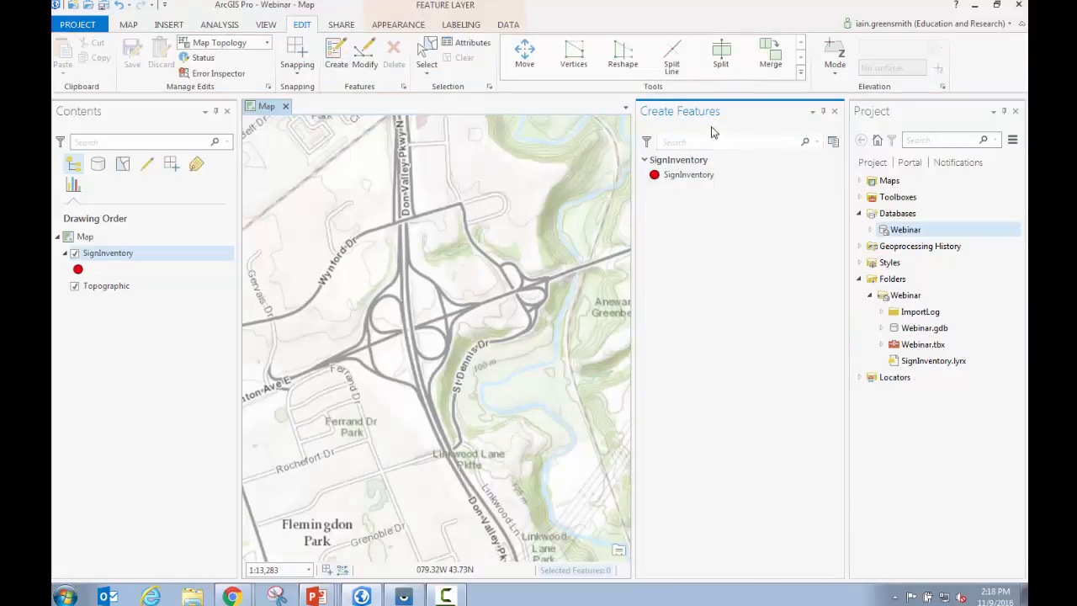
{"action": "left_click", "coordinate": [676, 181]}
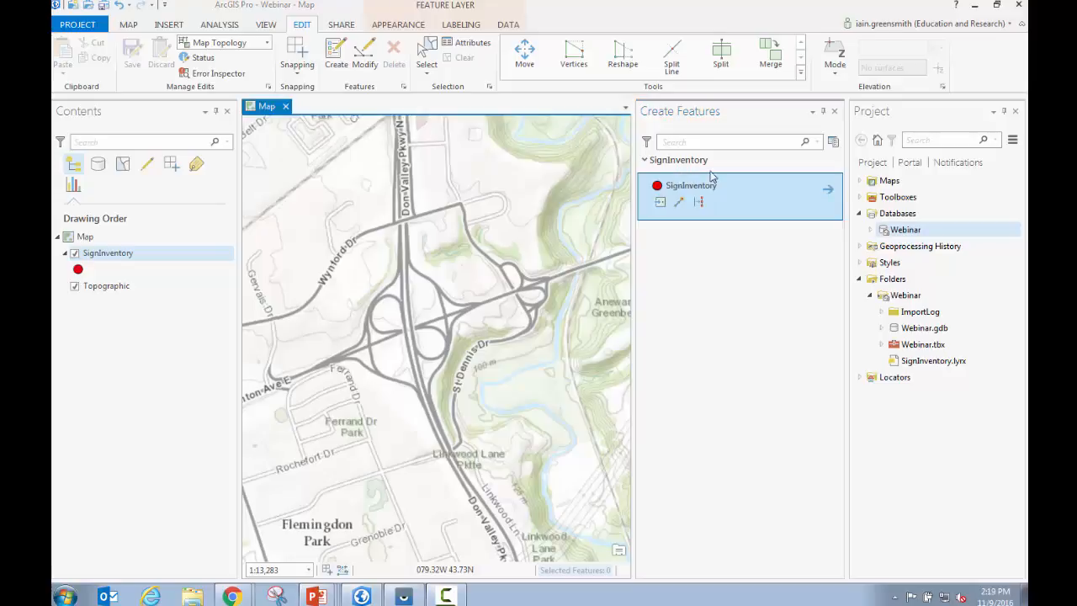
{"action": "left_click", "coordinate": [489, 262]}
{"action": "left_click", "coordinate": [498, 287]}
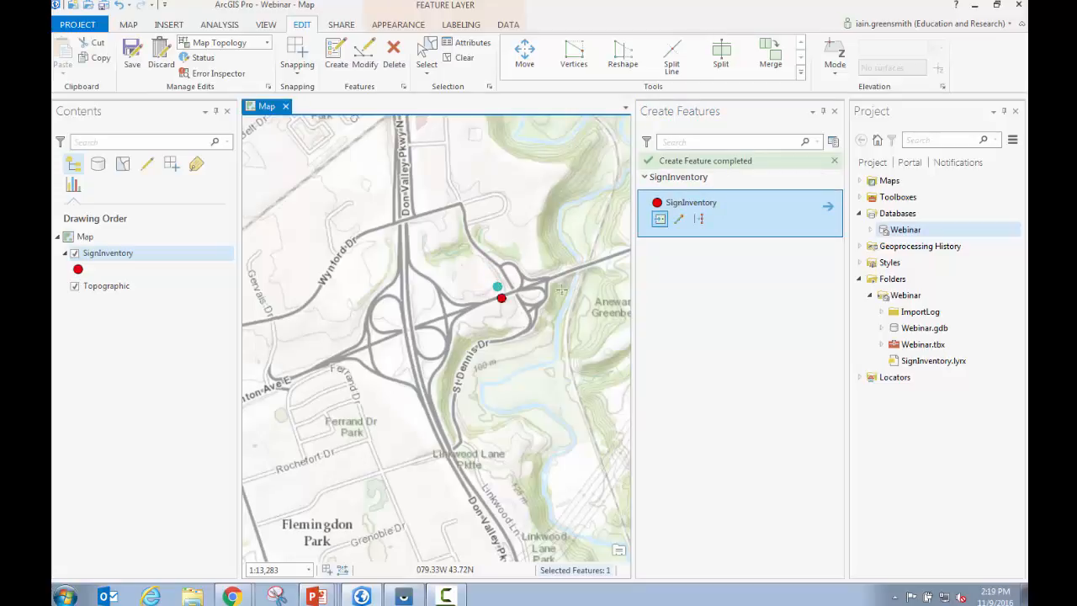
Fill in the first sign's attributes with Type Stop and SignID 123
{"action": "left_click", "coordinate": [463, 43]}
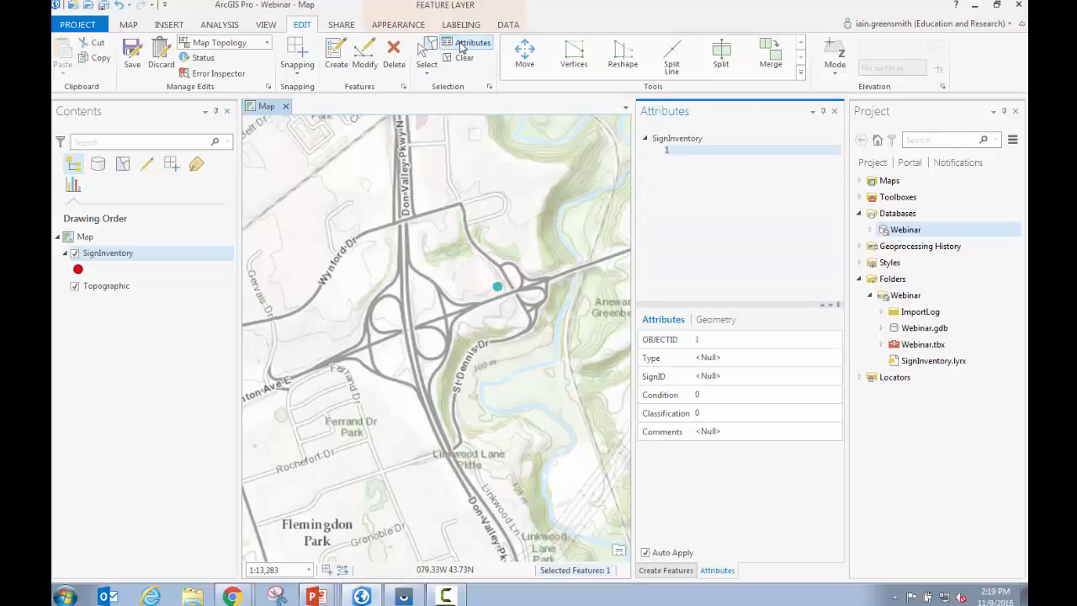
{"action": "left_click", "coordinate": [732, 357]}
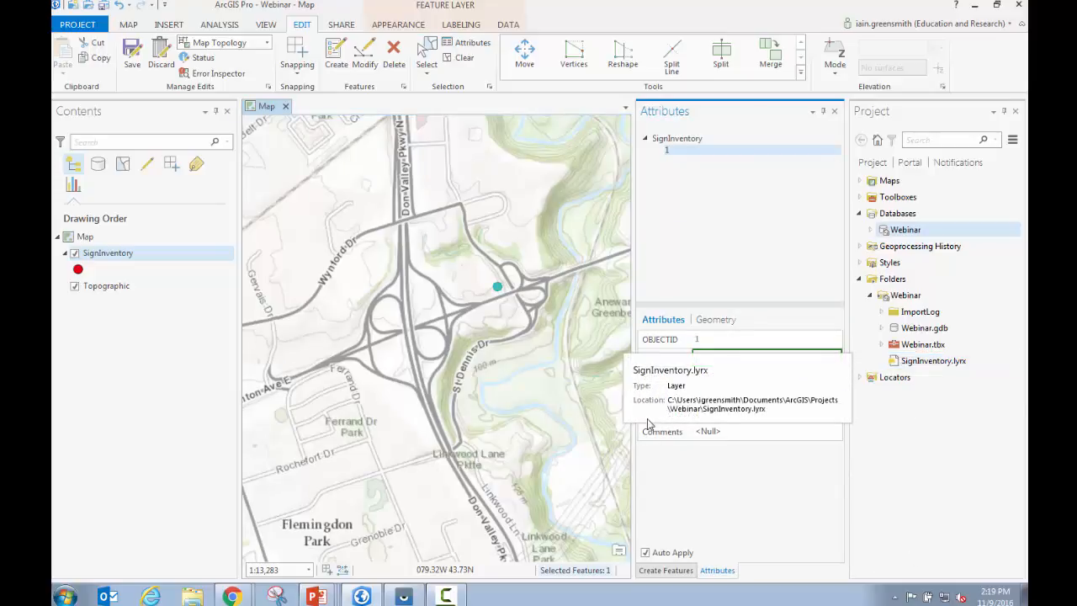
{"action": "type", "text": "Stop"}
{"action": "left_click", "coordinate": [778, 380]}
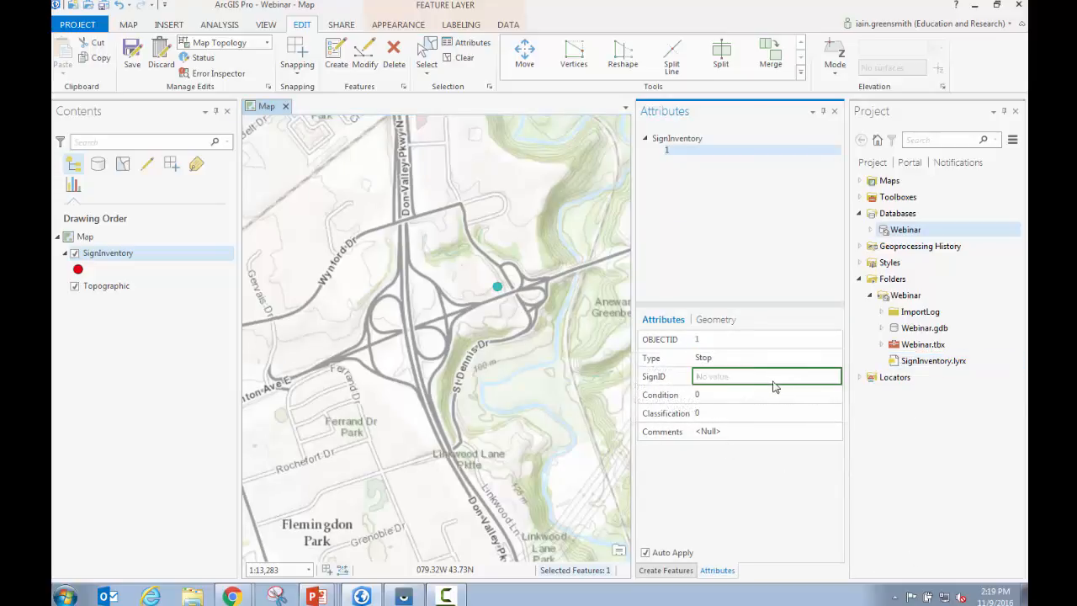
{"action": "type", "text": "123"}
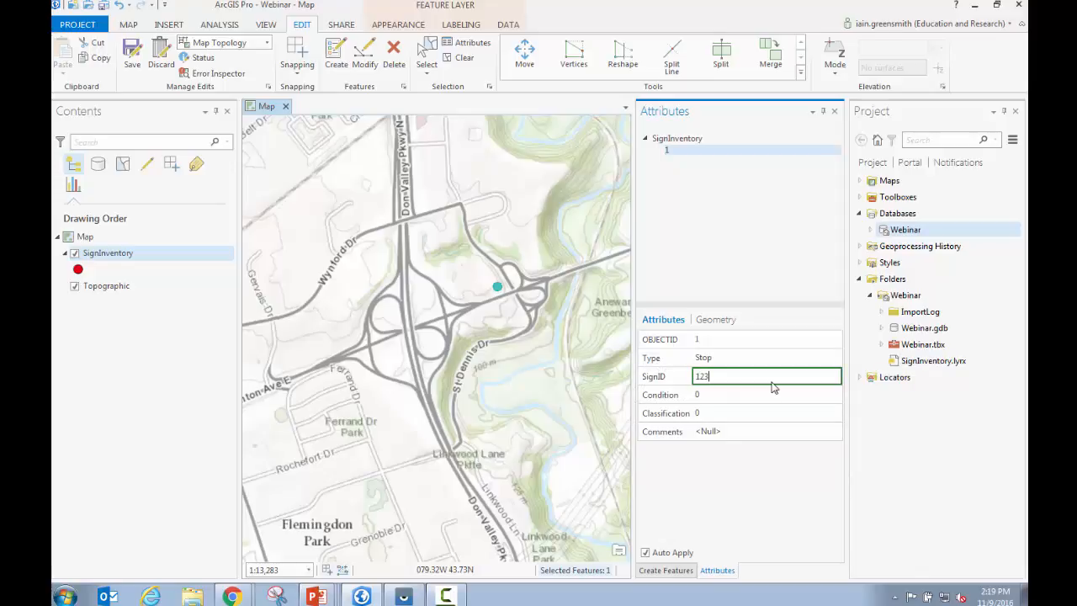
{"action": "key", "text": "Return"}
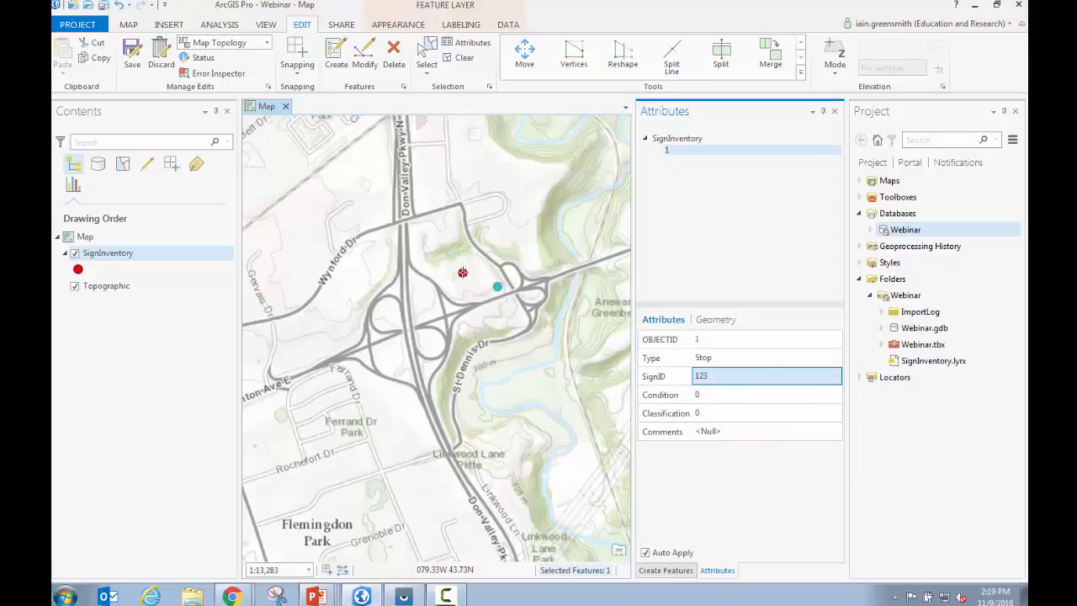
Add a second sign point south of the Wynford Dr bend, with Type Yield and SignID 456
{"action": "left_click", "coordinate": [461, 250]}
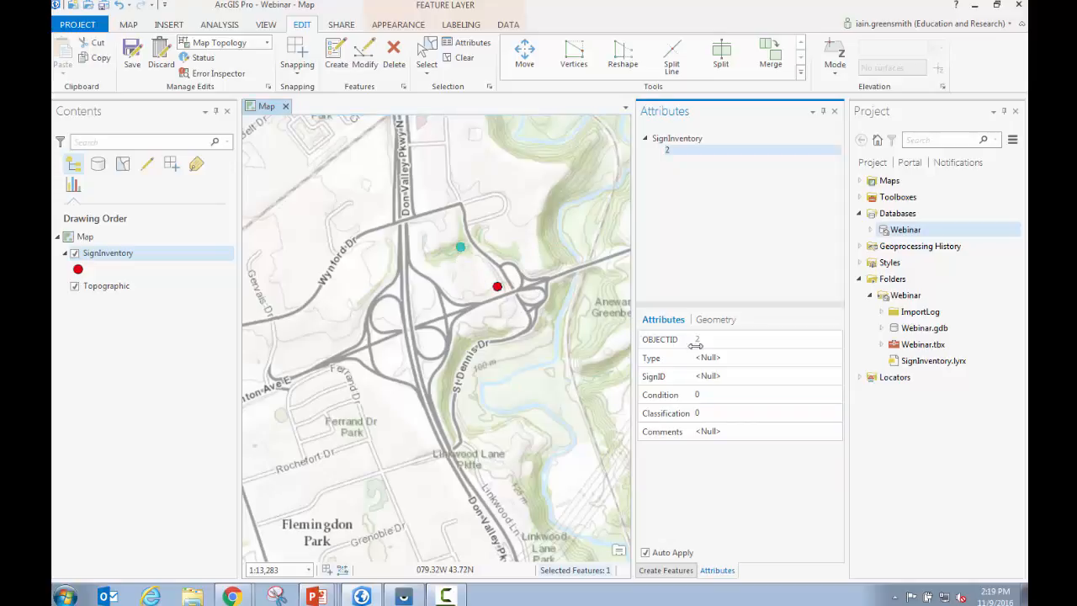
{"action": "left_click", "coordinate": [720, 357]}
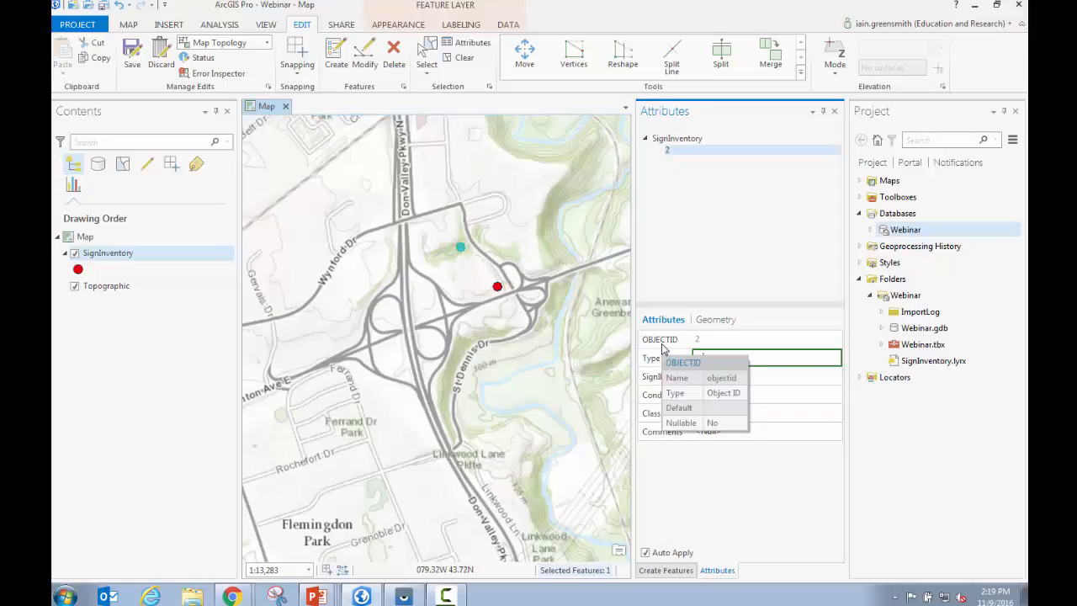
{"action": "type", "text": "Yield"}
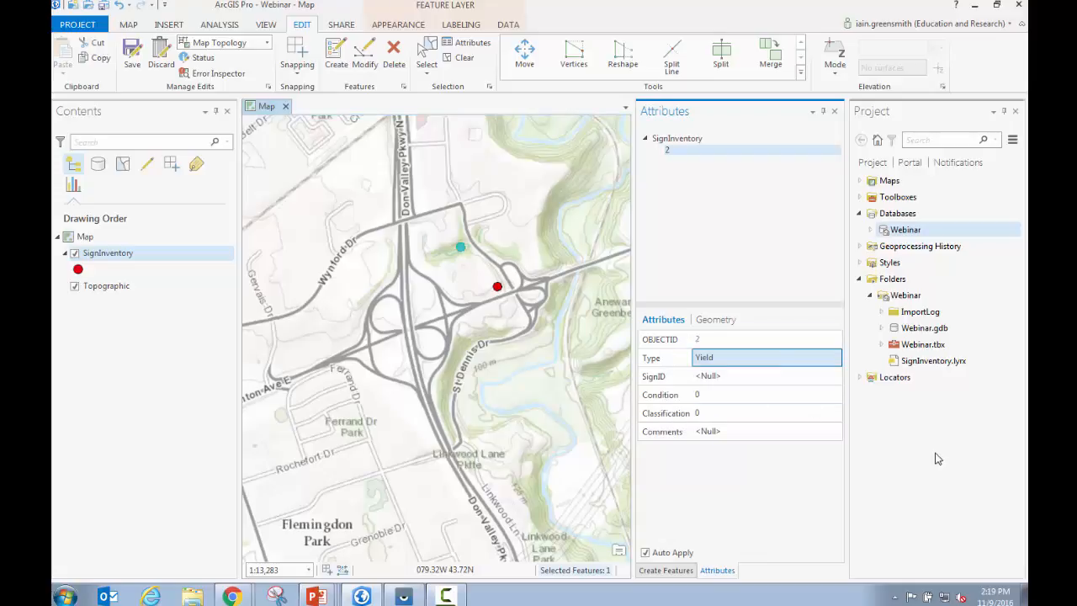
{"action": "left_click", "coordinate": [765, 379]}
{"action": "type", "text": "456"}
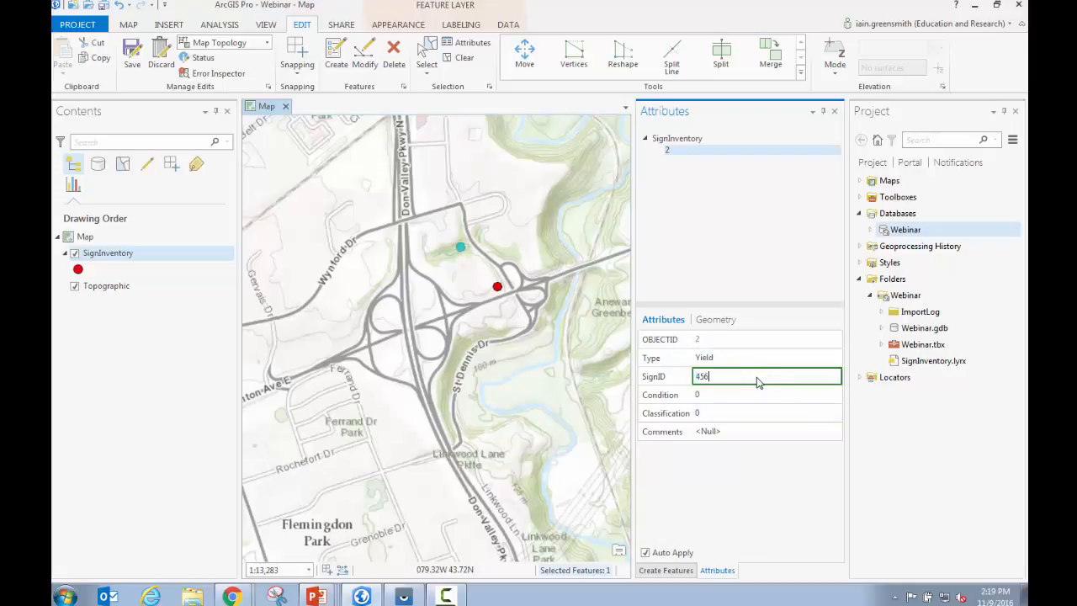
{"action": "key", "text": "Return"}
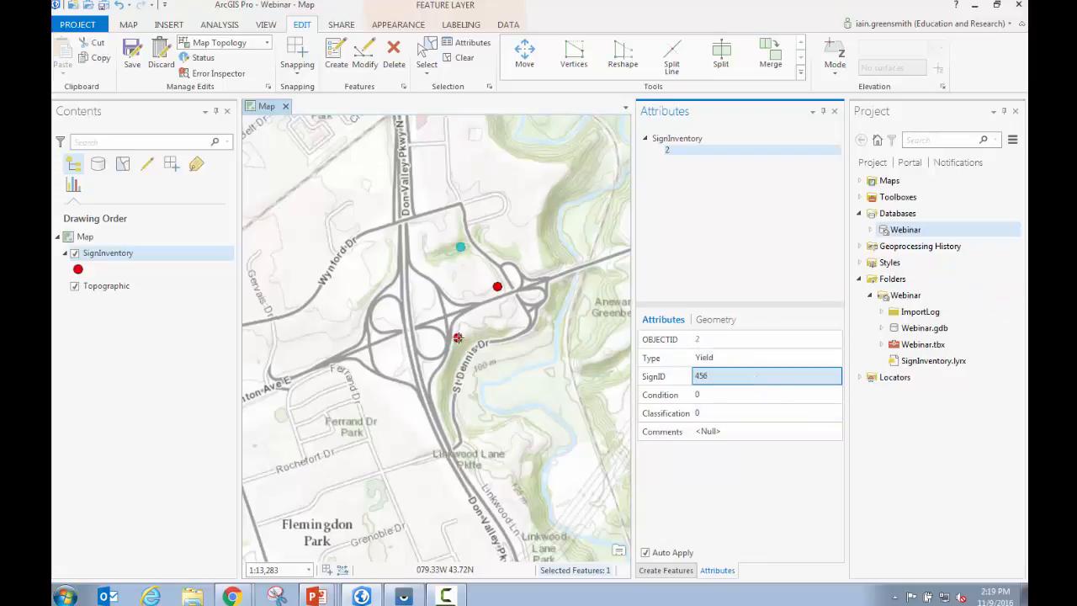
Add a third sign point beside St Dennis Dr, with Type Hazard and SignID 789
{"action": "left_click", "coordinate": [463, 342]}
{"action": "left_click", "coordinate": [729, 357]}
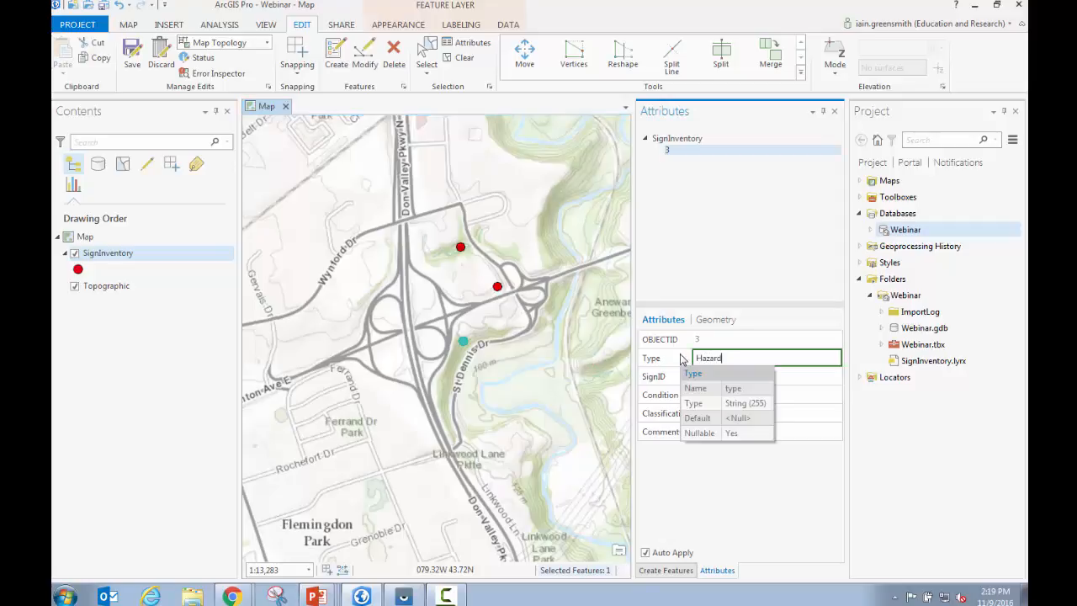
{"action": "left_click", "coordinate": [738, 376]}
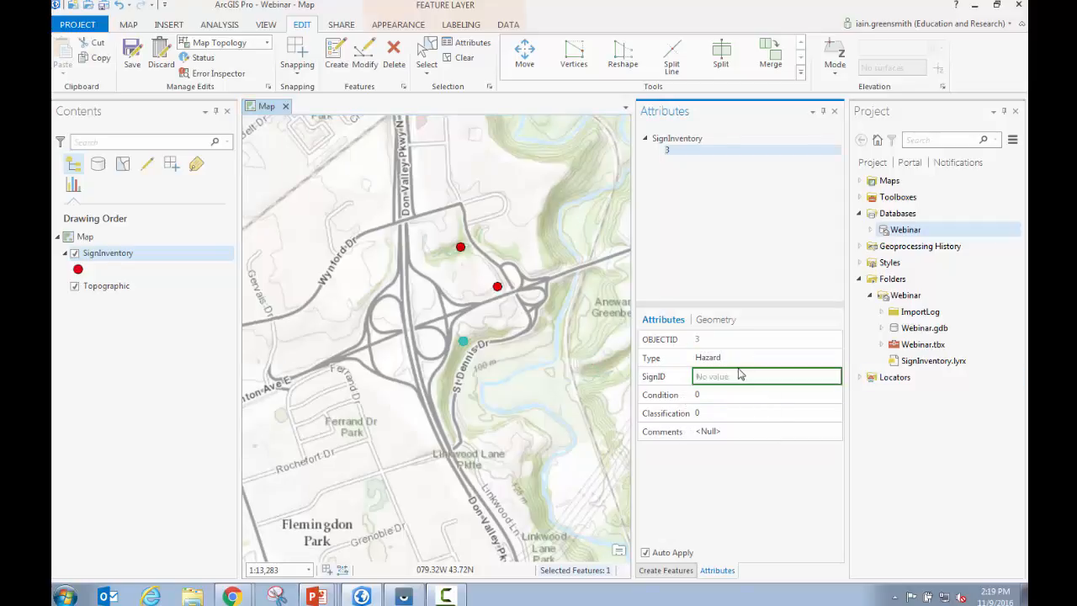
{"action": "type", "text": "789"}
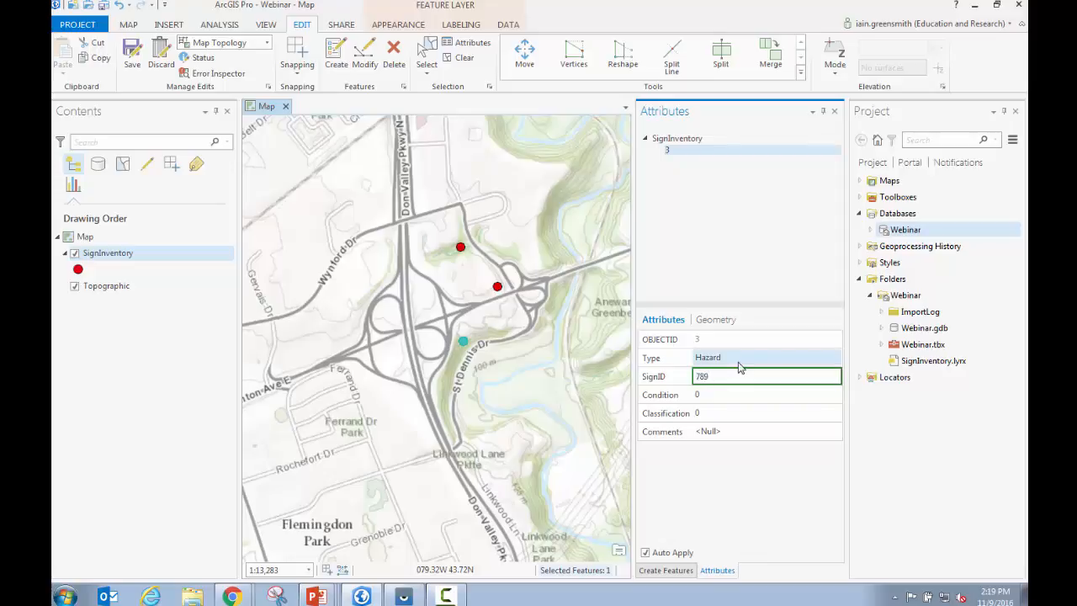
{"action": "key", "text": "Return"}
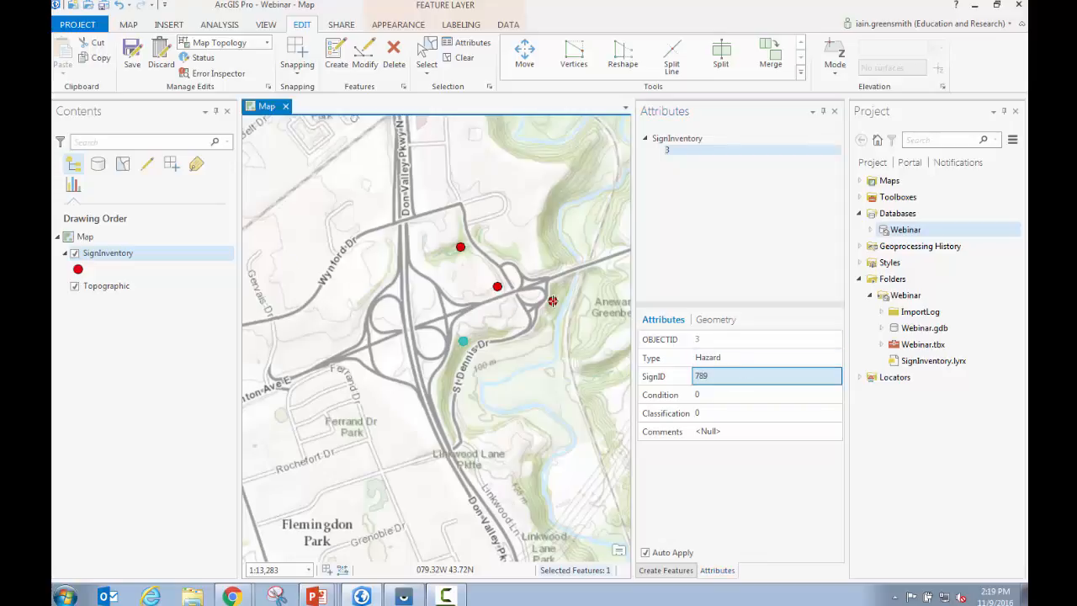
Add a fourth sign point east of the Eglinton loop ramps near the river, with Type Destination and SignID 887
{"action": "left_click", "coordinate": [553, 301]}
{"action": "left_click", "coordinate": [729, 357]}
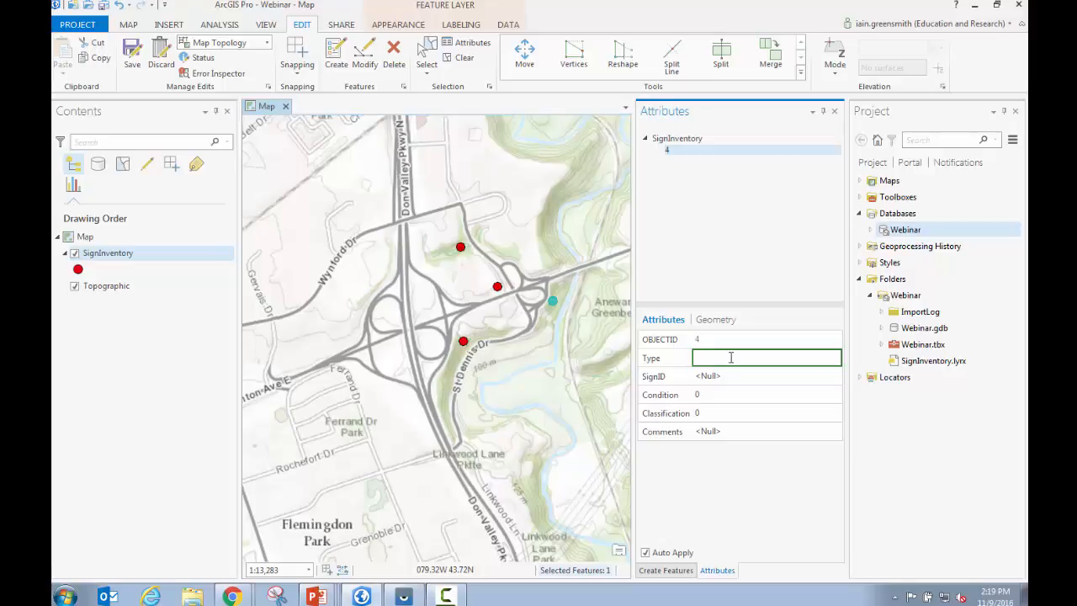
{"action": "type", "text": "Destination"}
{"action": "left_click", "coordinate": [754, 376]}
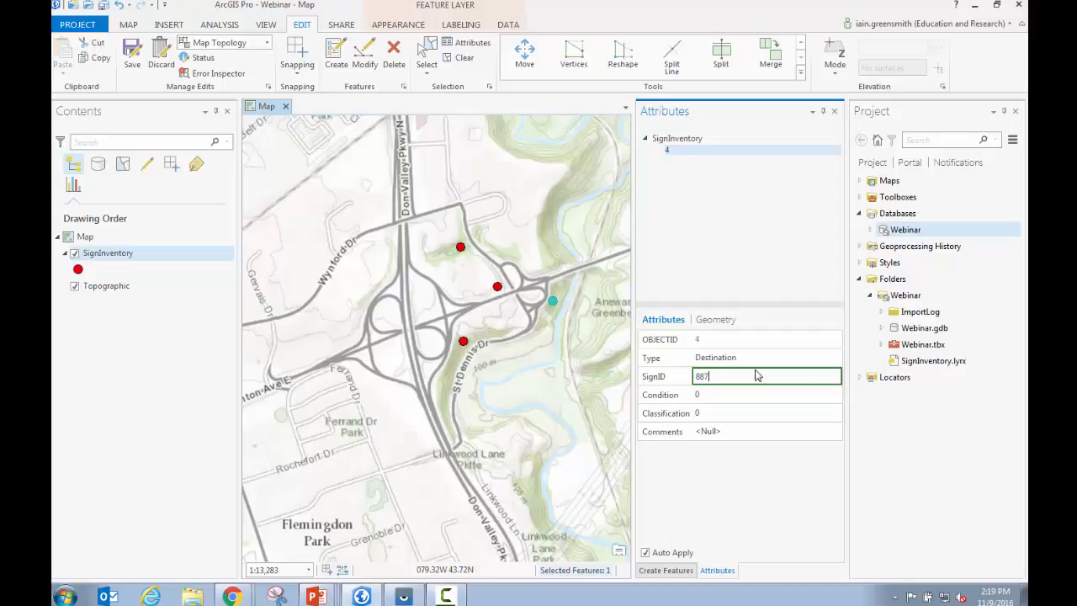
{"action": "key", "text": "Return"}
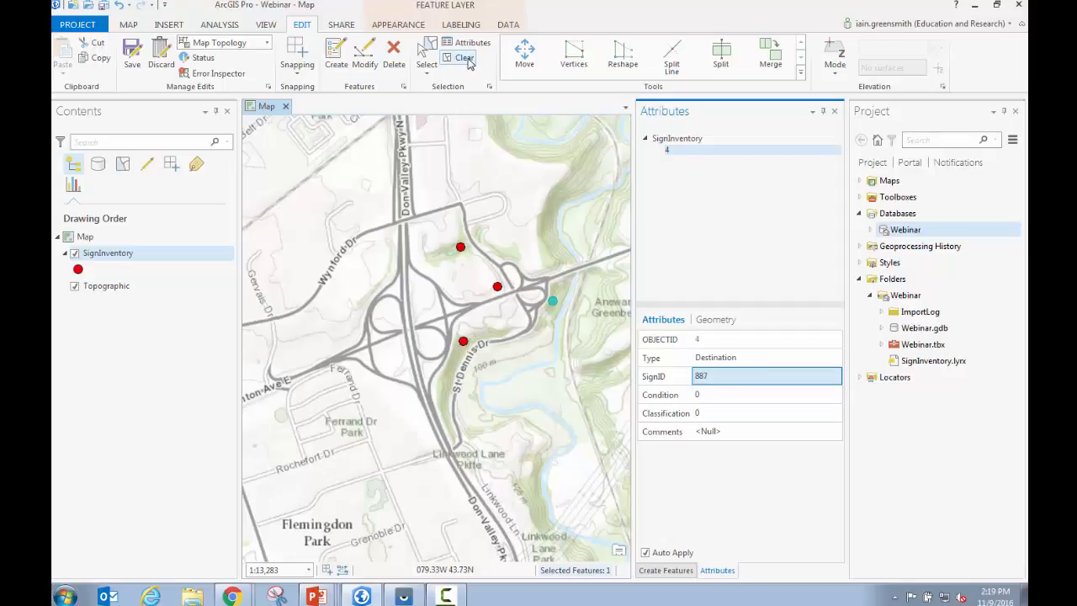
Save all edits to the sign points and clear the feature selection
{"action": "left_click", "coordinate": [135, 55]}
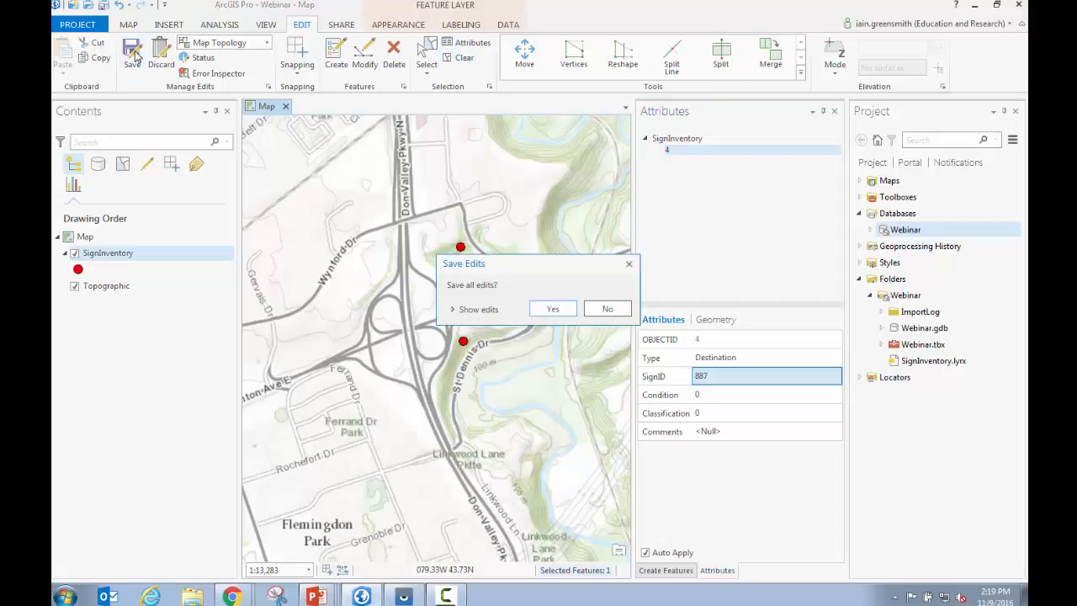
{"action": "left_click", "coordinate": [572, 309]}
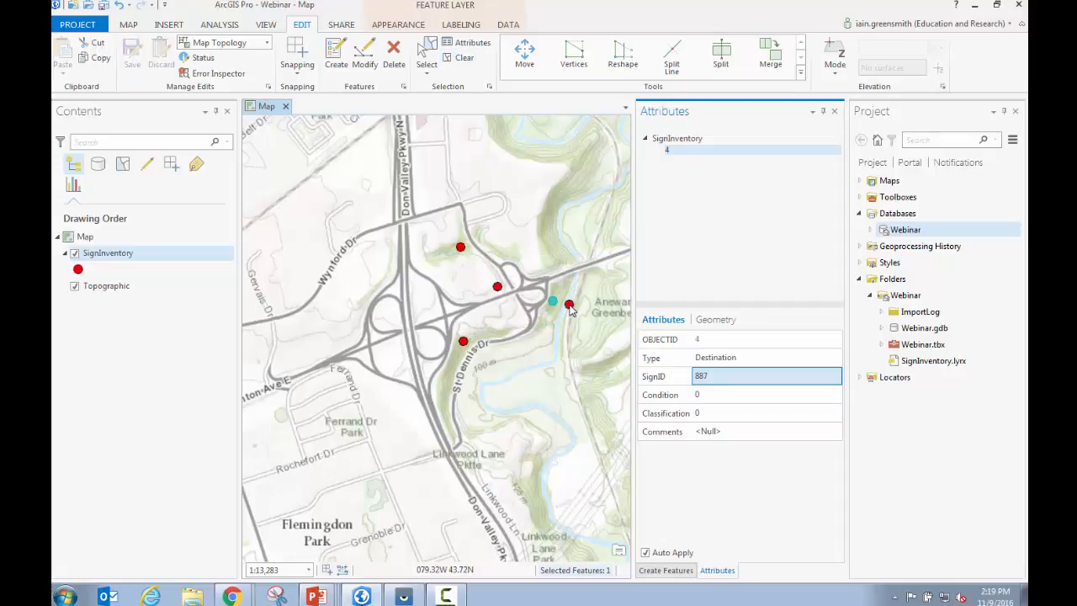
{"action": "left_click_drag", "start_coordinate": [570, 310], "coordinate": [561, 314]}
{"action": "left_click", "coordinate": [462, 59]}
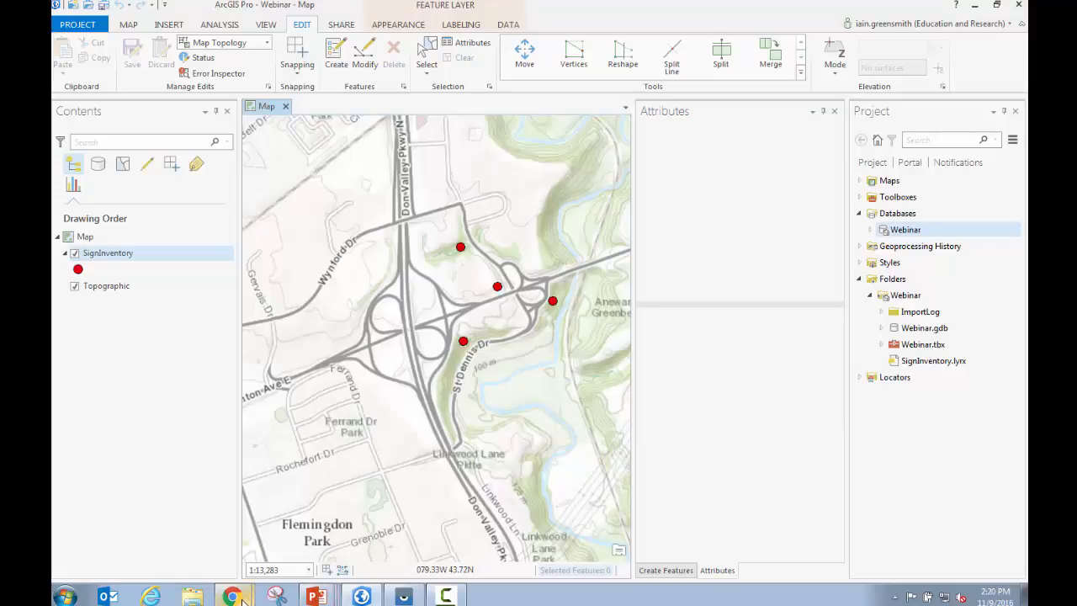
Switch to ArcGIS Online in Chrome and start creating a new hosted feature layer from My Content
{"action": "mouse_move", "coordinate": [242, 600]}
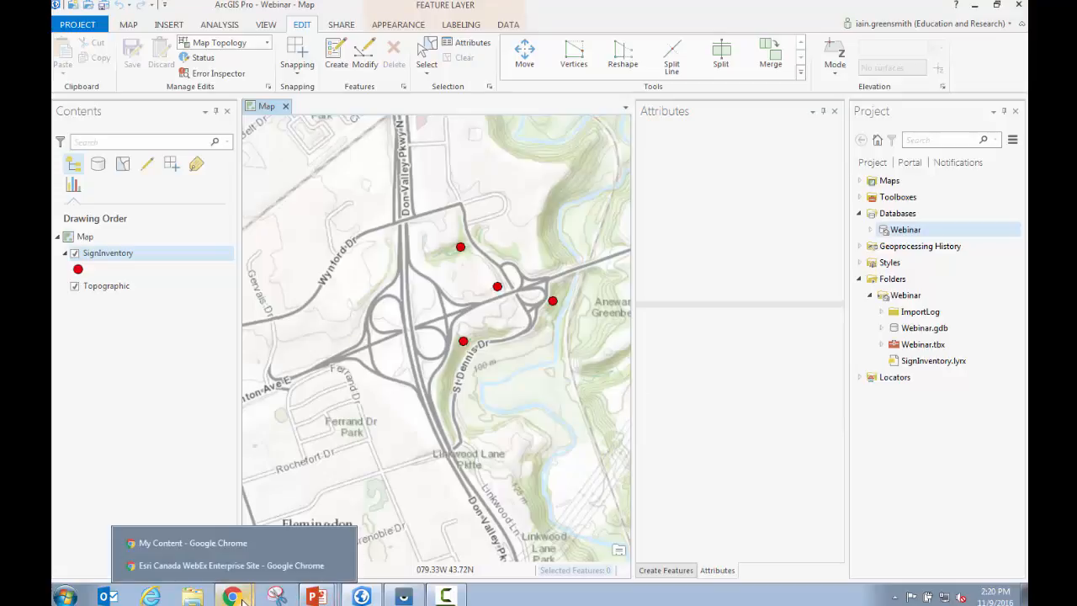
{"action": "left_click", "coordinate": [256, 543]}
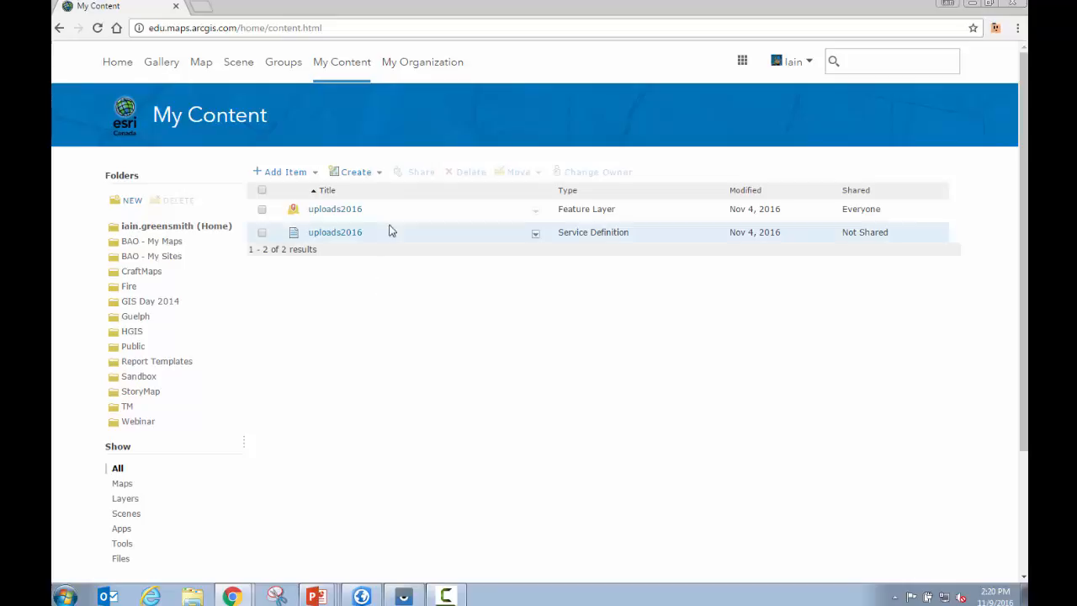
{"action": "left_click", "coordinate": [380, 174]}
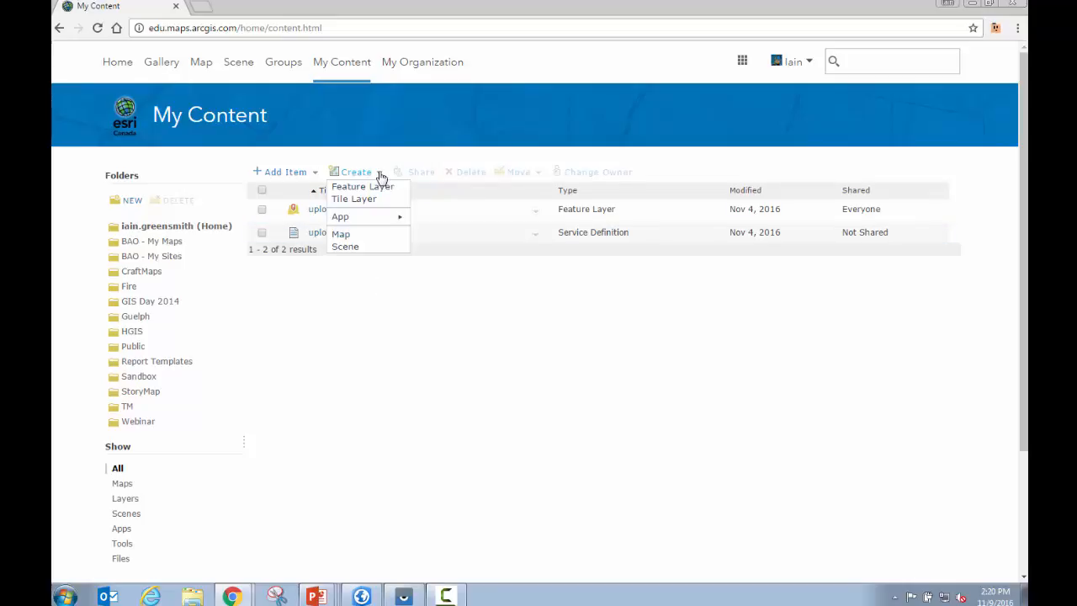
{"action": "left_click", "coordinate": [380, 193]}
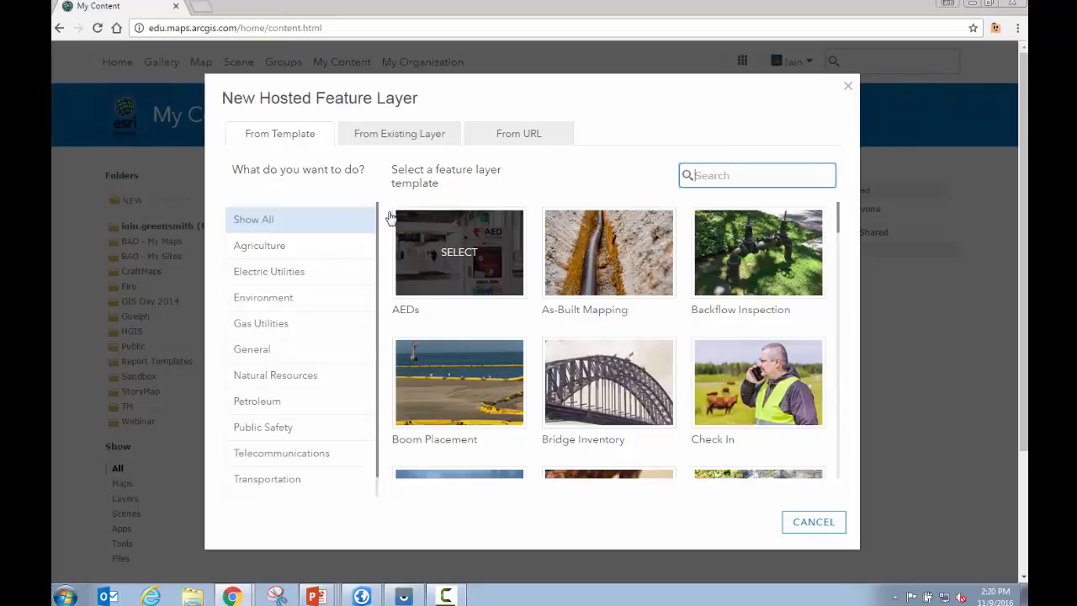
Browse the feature layer templates in the Agriculture, Electric Utilities and Environment categories
{"action": "left_click", "coordinate": [326, 247]}
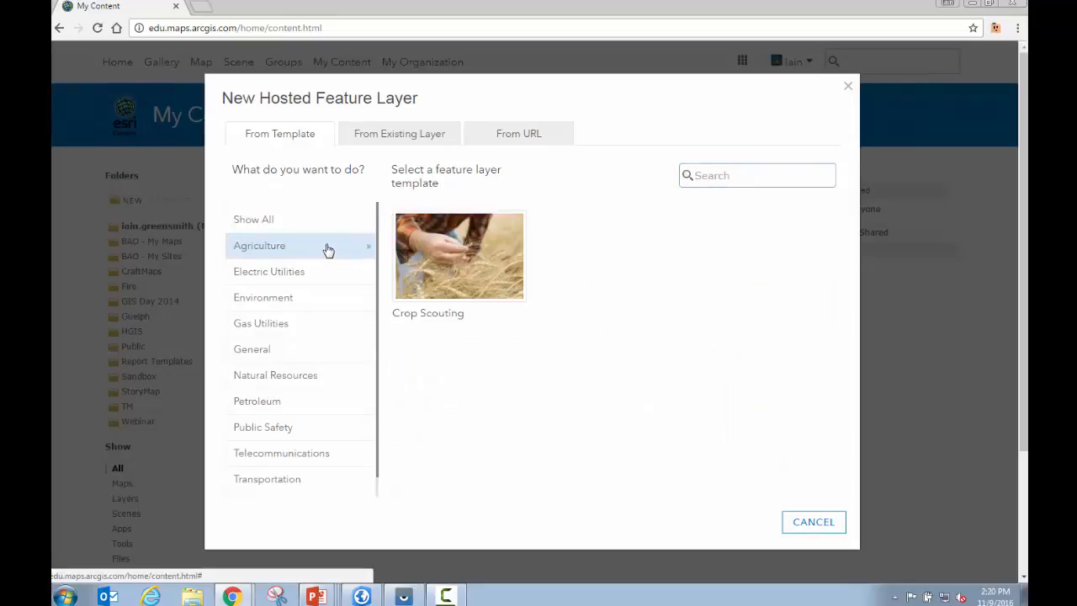
{"action": "left_click", "coordinate": [317, 274]}
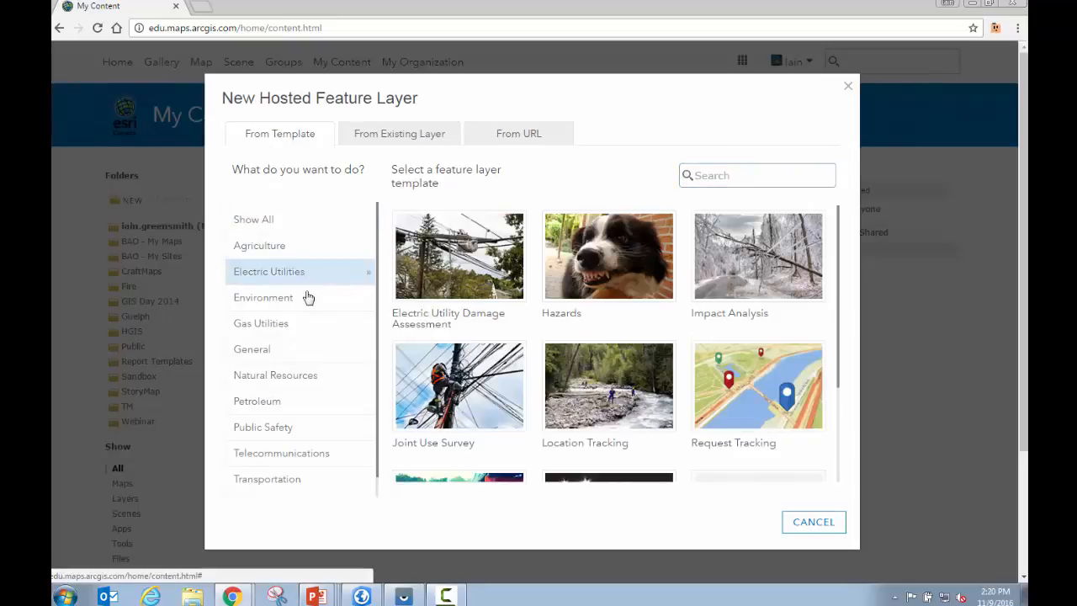
{"action": "left_click", "coordinate": [307, 301]}
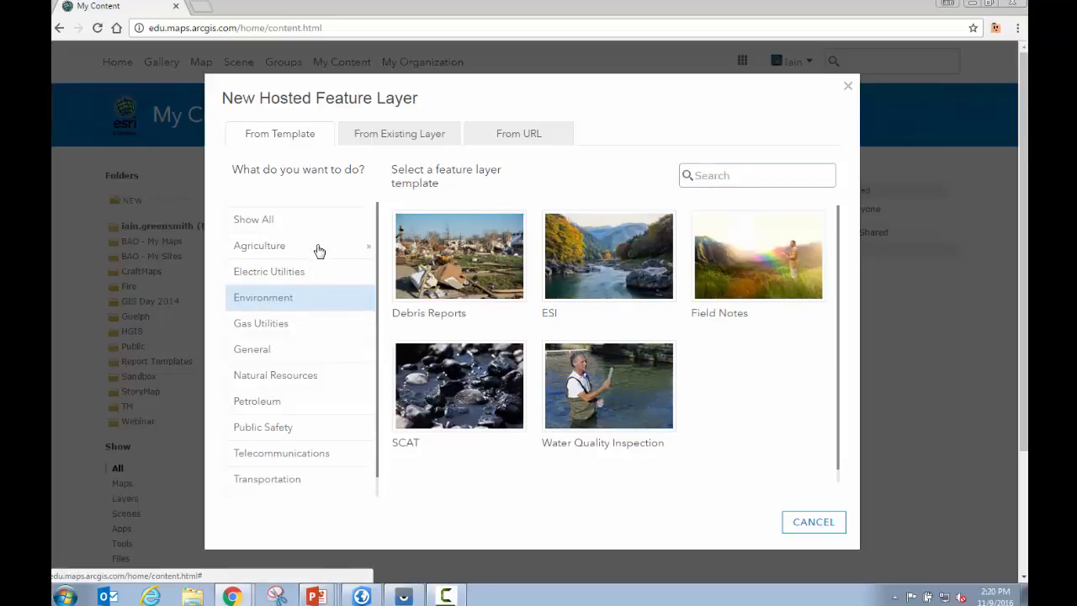
{"action": "left_click", "coordinate": [319, 251]}
{"action": "left_click", "coordinate": [308, 281]}
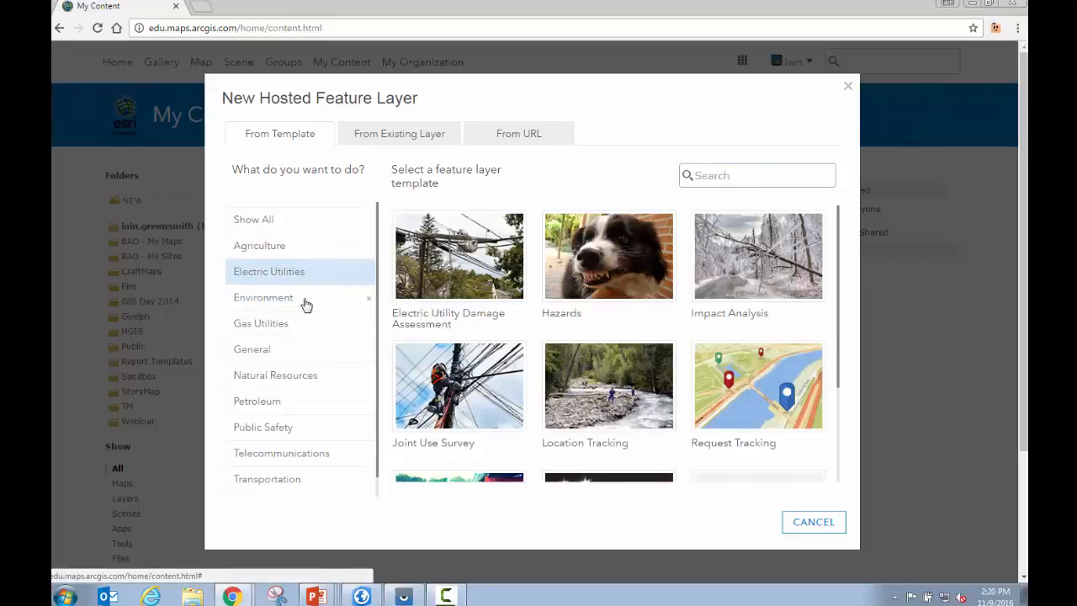
{"action": "left_click", "coordinate": [305, 303]}
Search all template categories for "hydrant" and create the layer from Hydrant Maintenance Inspections, keeping both Hydrants and Hydrant Maintenance Inspection included
{"action": "left_click", "coordinate": [764, 176]}
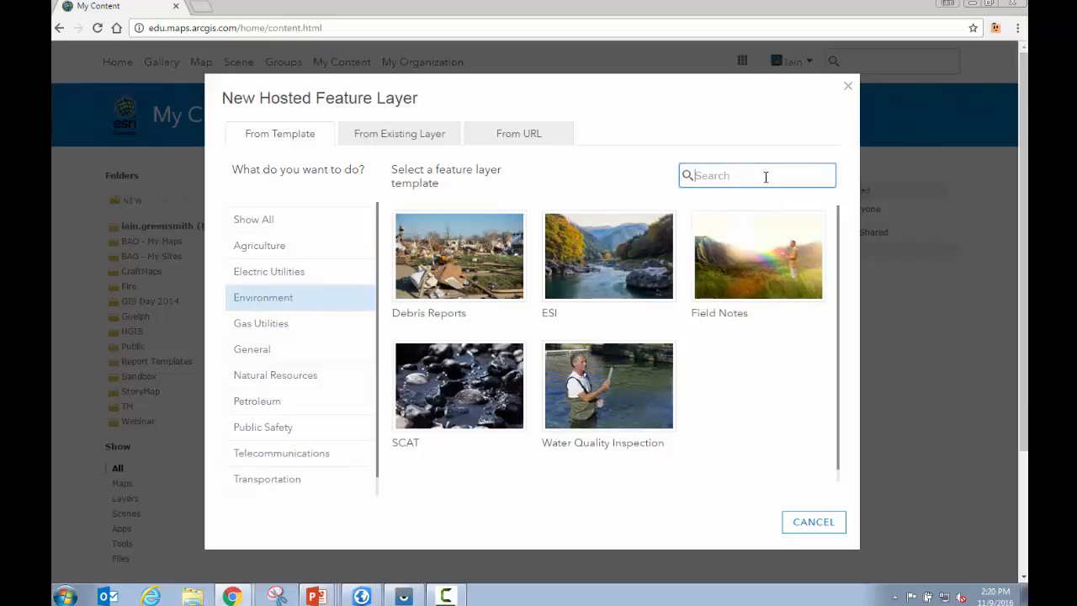
{"action": "type", "text": "hydrant"}
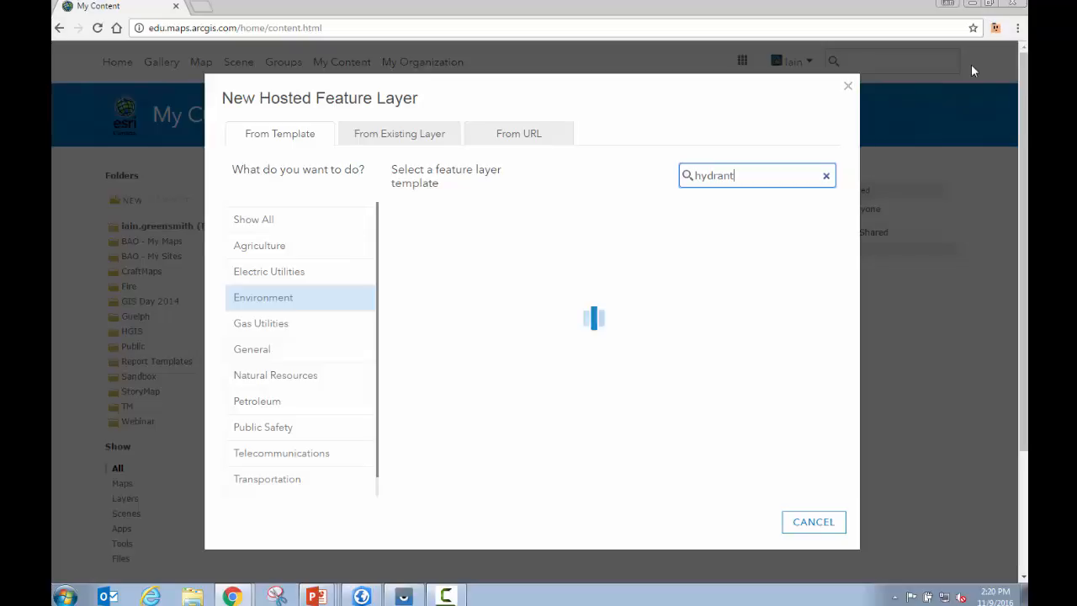
{"action": "left_click", "coordinate": [282, 222]}
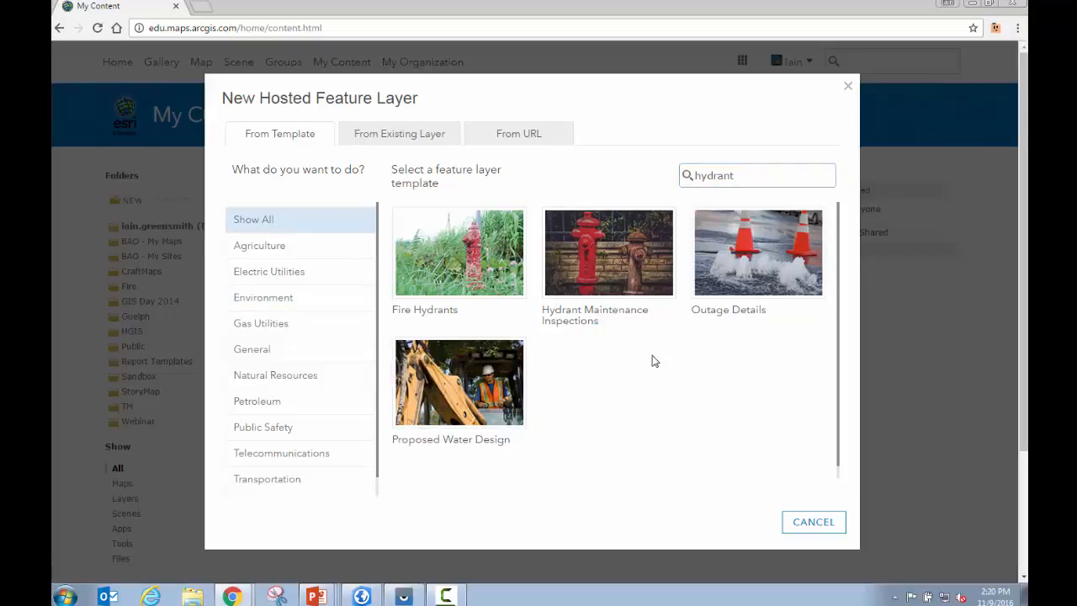
{"action": "left_click", "coordinate": [609, 257]}
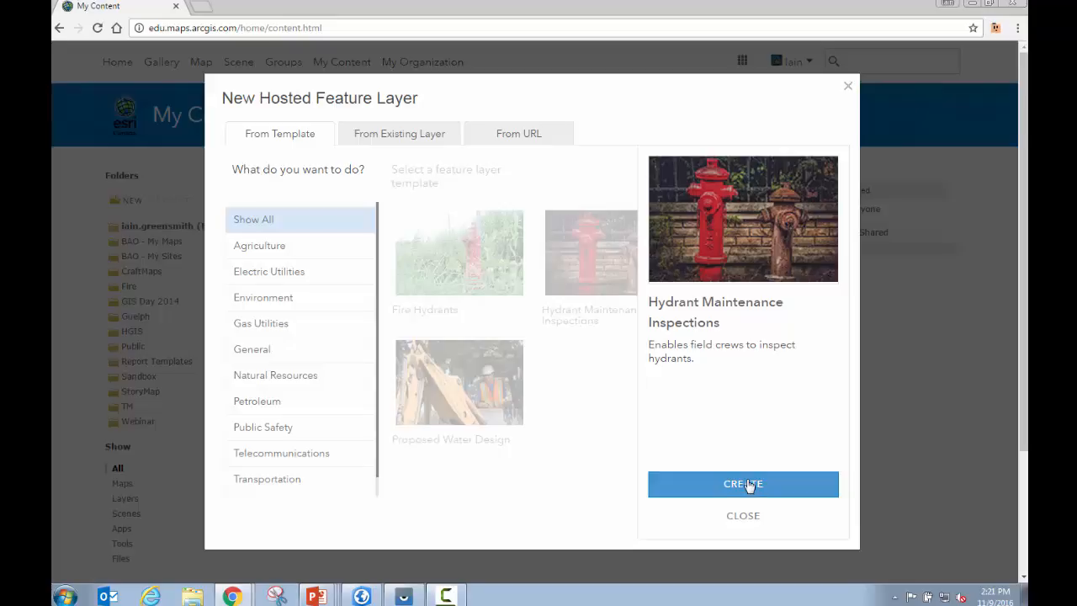
{"action": "left_click", "coordinate": [749, 485]}
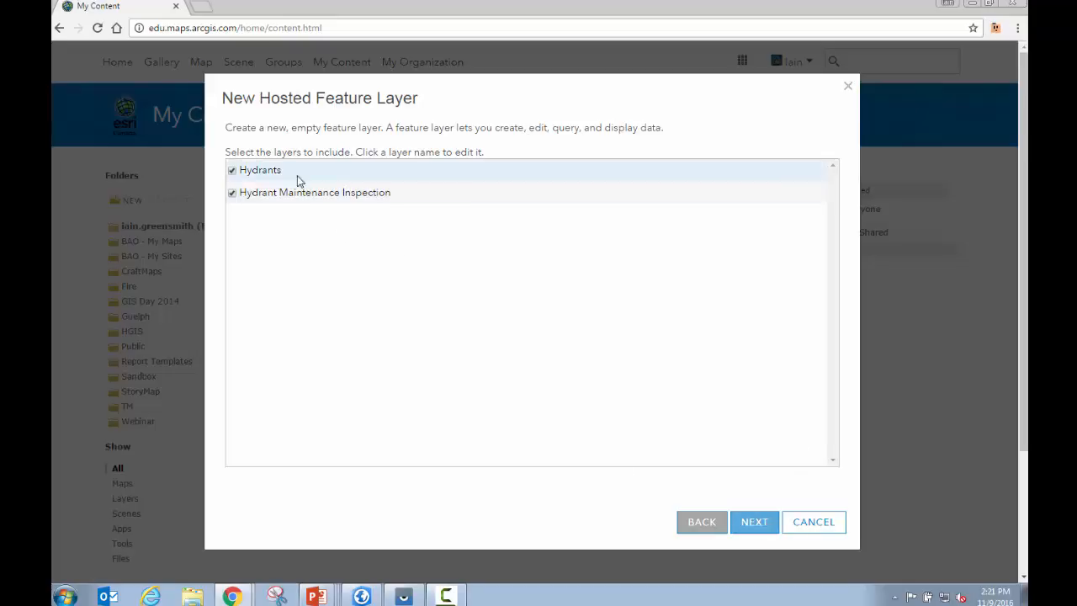
{"action": "left_click", "coordinate": [751, 530]}
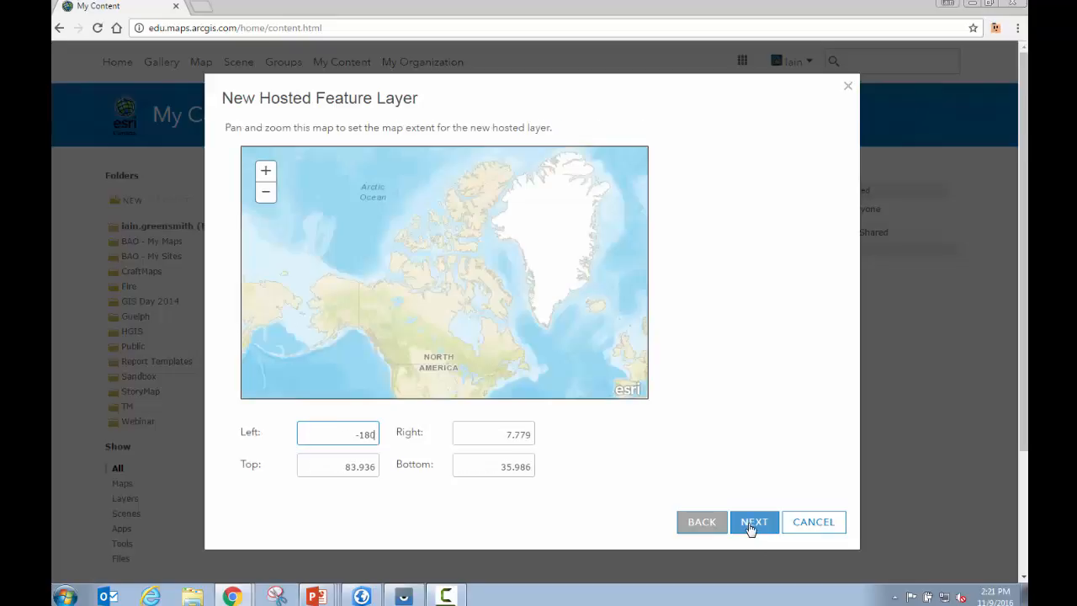
Set the new layer's extent around the Don Valley Pkwy and Eglinton Ave E interchange, about -79.342 to -79.316 and 43.717 to 43.729
{"action": "left_click_drag", "start_coordinate": [469, 372], "coordinate": [493, 401]}
{"action": "left_click_drag", "start_coordinate": [461, 205], "coordinate": [499, 242]}
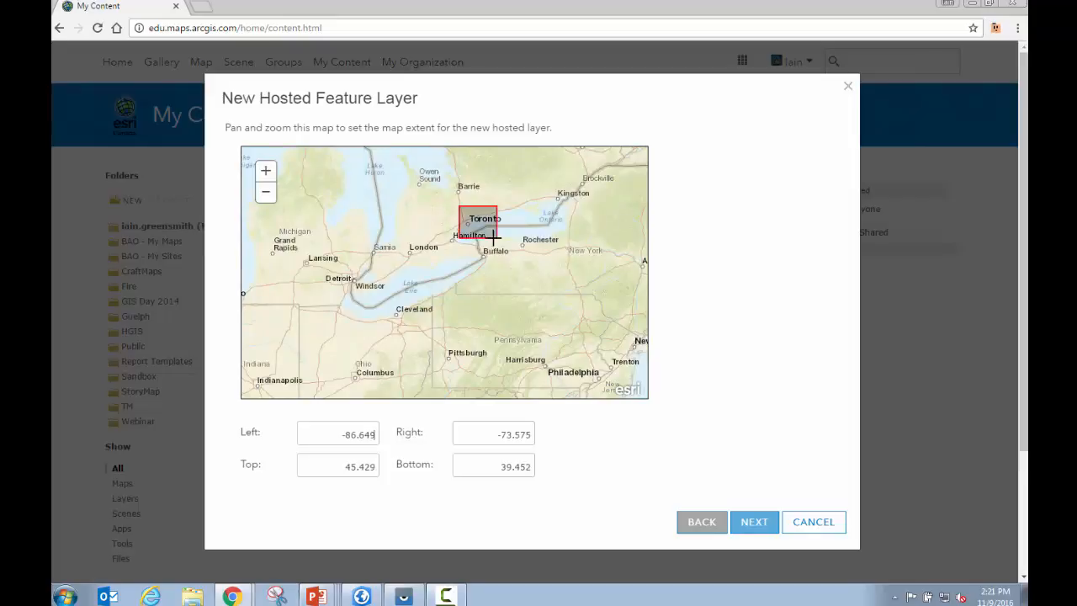
{"action": "left_click_drag", "start_coordinate": [413, 261], "coordinate": [463, 301]}
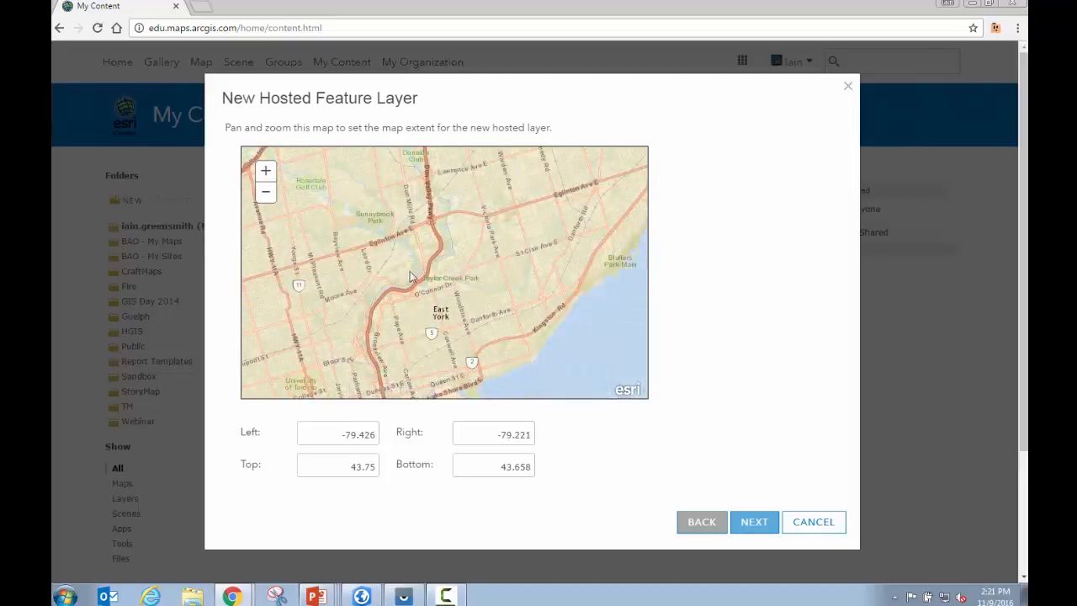
{"action": "left_click_drag", "start_coordinate": [442, 208], "coordinate": [465, 283]}
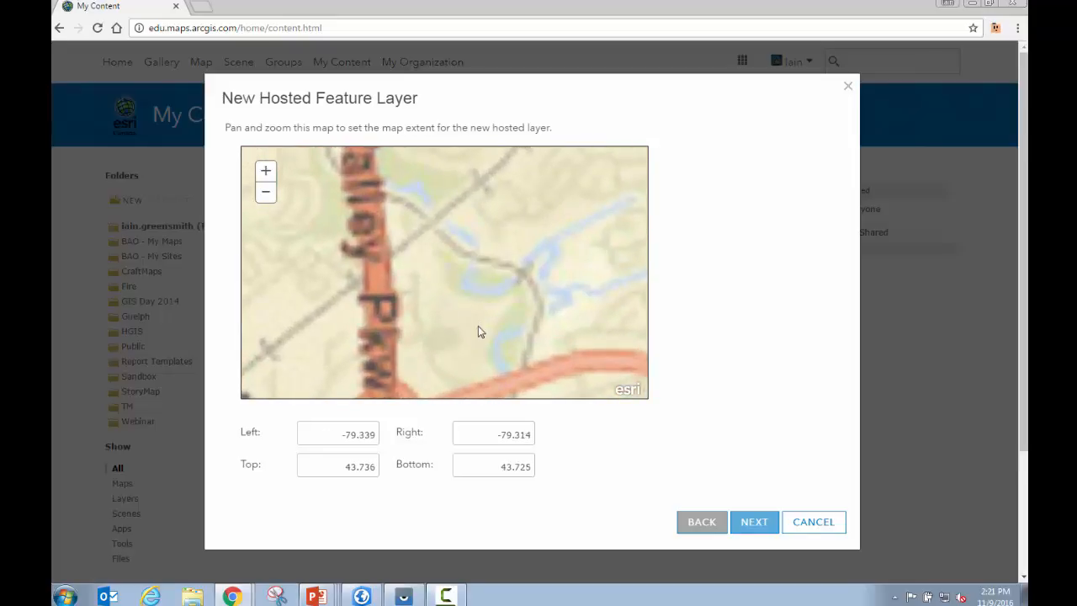
{"action": "left_click_drag", "start_coordinate": [463, 338], "coordinate": [509, 126]}
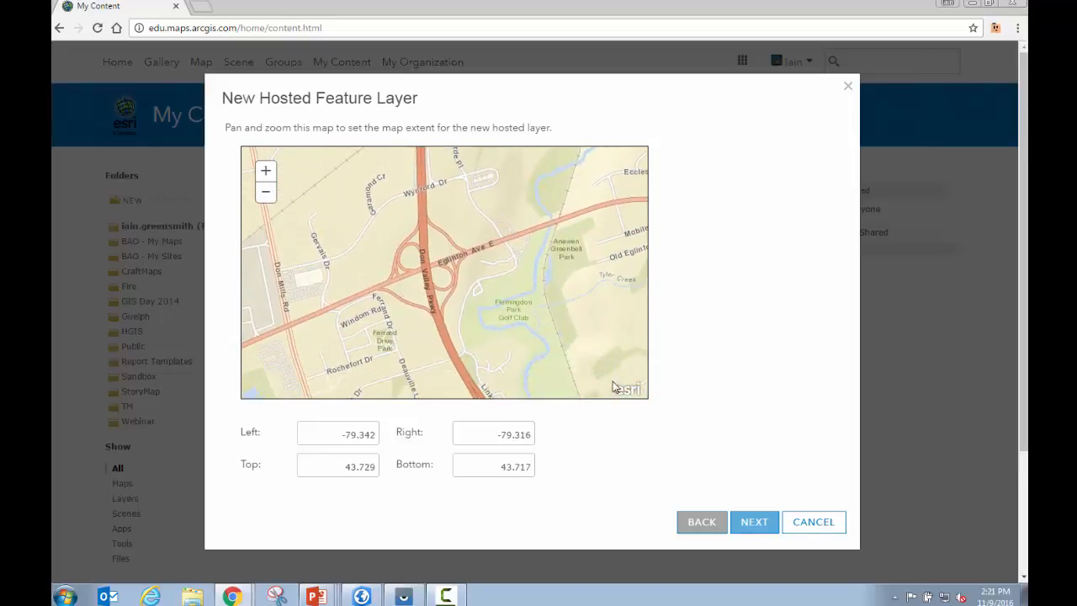
Title the hosted layer "Hydrant Inspection", keep the template's tags and summary, and finish creating it
{"action": "left_click", "coordinate": [751, 523]}
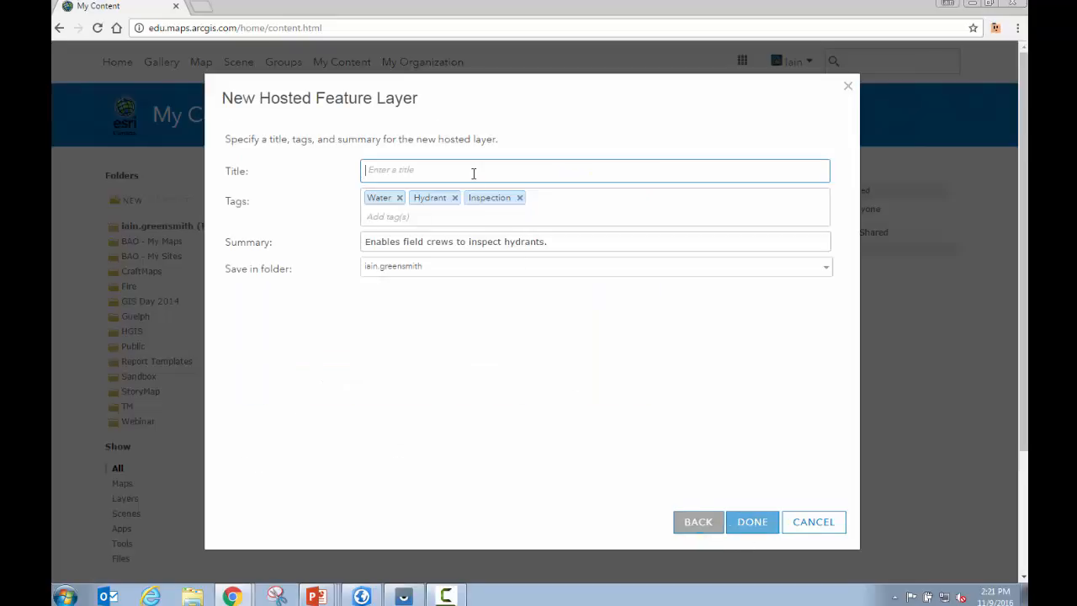
{"action": "type", "text": "Hydrant Inspection"}
{"action": "left_click", "coordinate": [763, 526]}
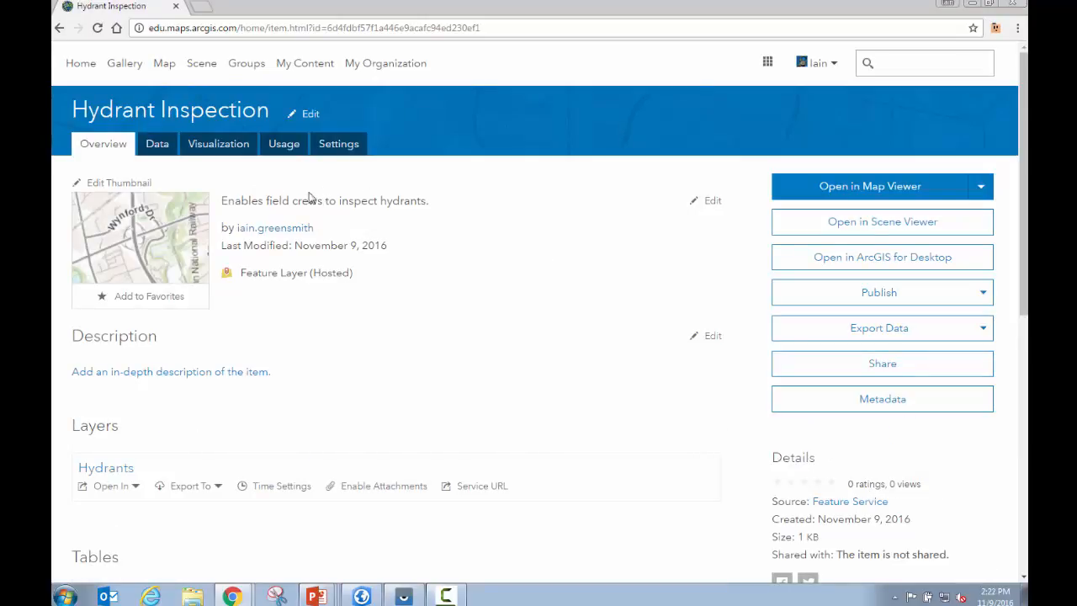
Examine the Hydrants attribute table and the default visualization of the Hydrant Inspection layer
{"action": "left_click", "coordinate": [162, 145]}
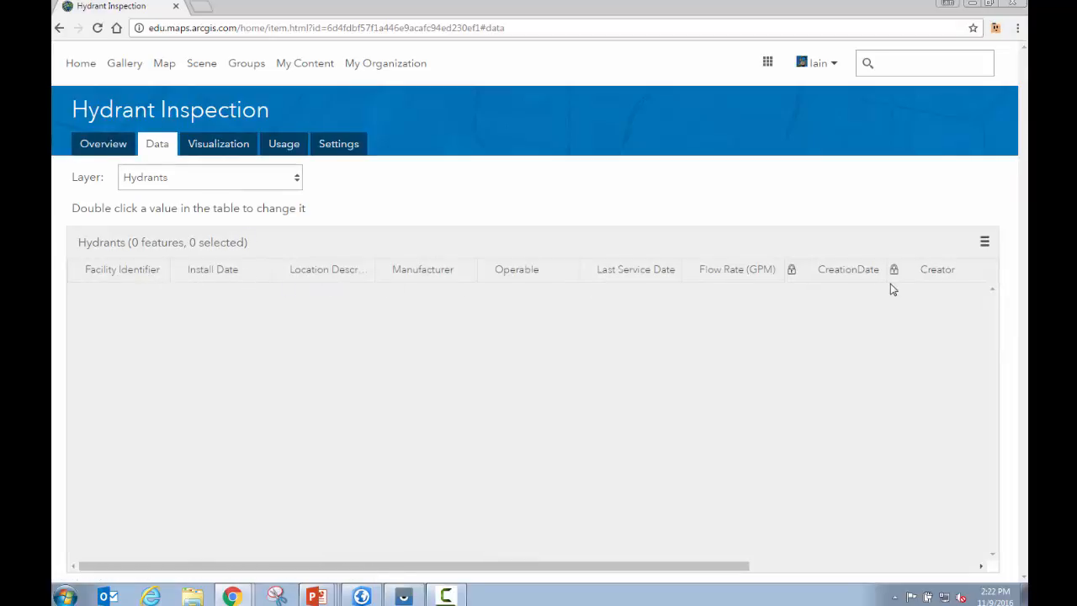
{"action": "left_click", "coordinate": [217, 149]}
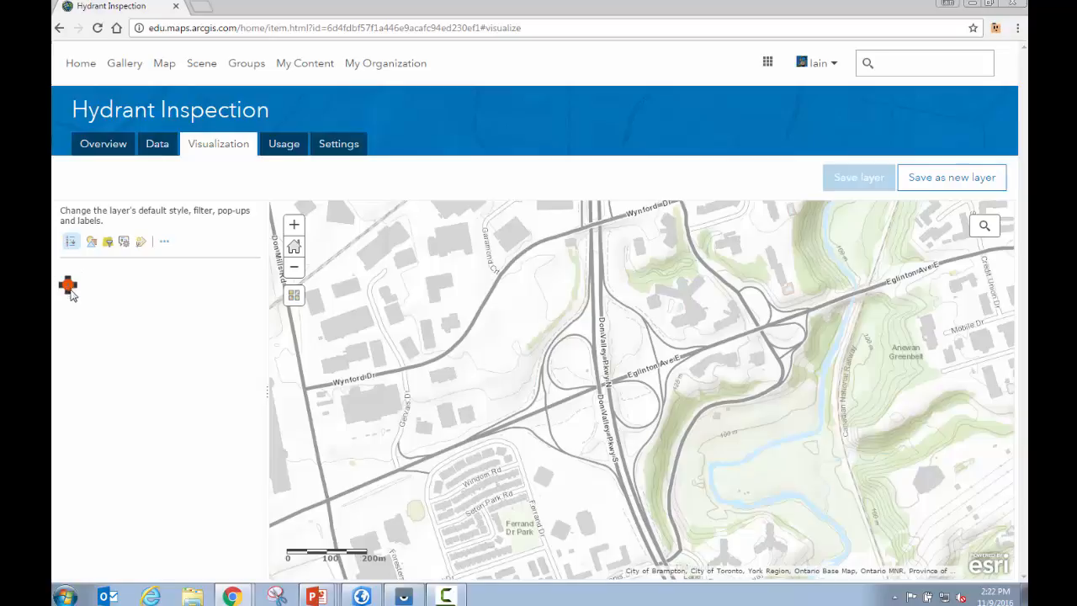
Add the Hydrant Inspection layer to a new map with full editing control
{"action": "left_click", "coordinate": [115, 146]}
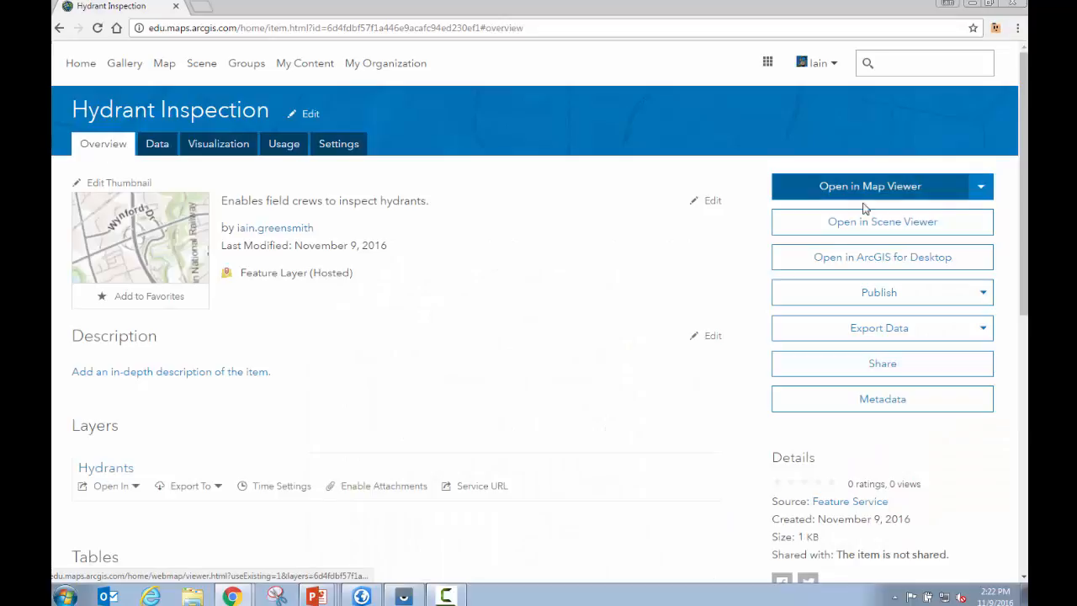
{"action": "left_click", "coordinate": [982, 187]}
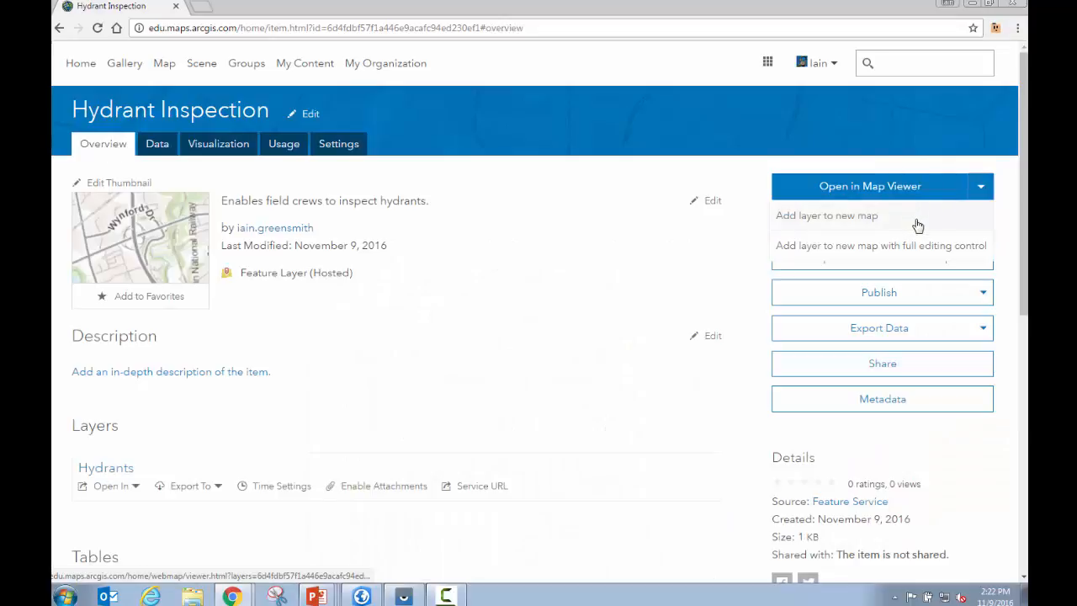
{"action": "left_click", "coordinate": [917, 249]}
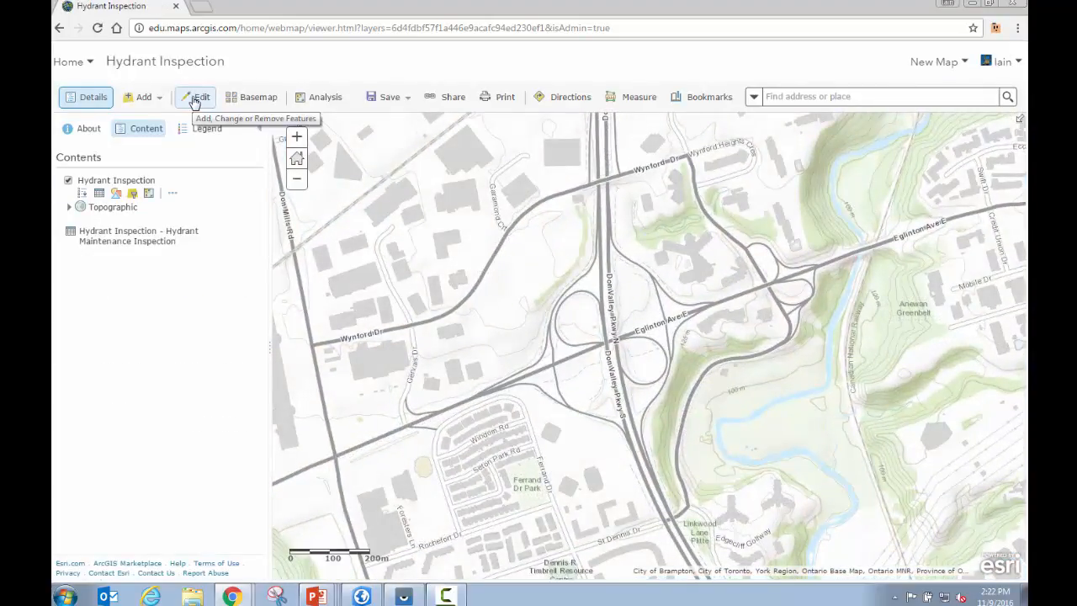
Add a hydrant point by the buildings north of Eglinton Ave E and east of Don Valley Pkwy, leaving its attributes at their defaults
{"action": "left_click", "coordinate": [194, 98]}
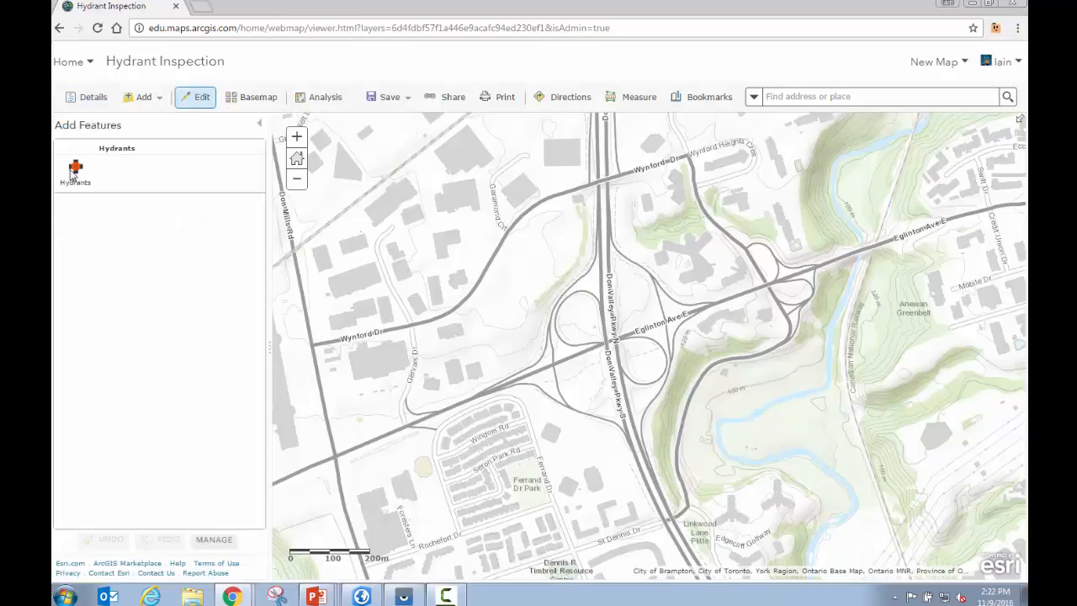
{"action": "left_click", "coordinate": [75, 170]}
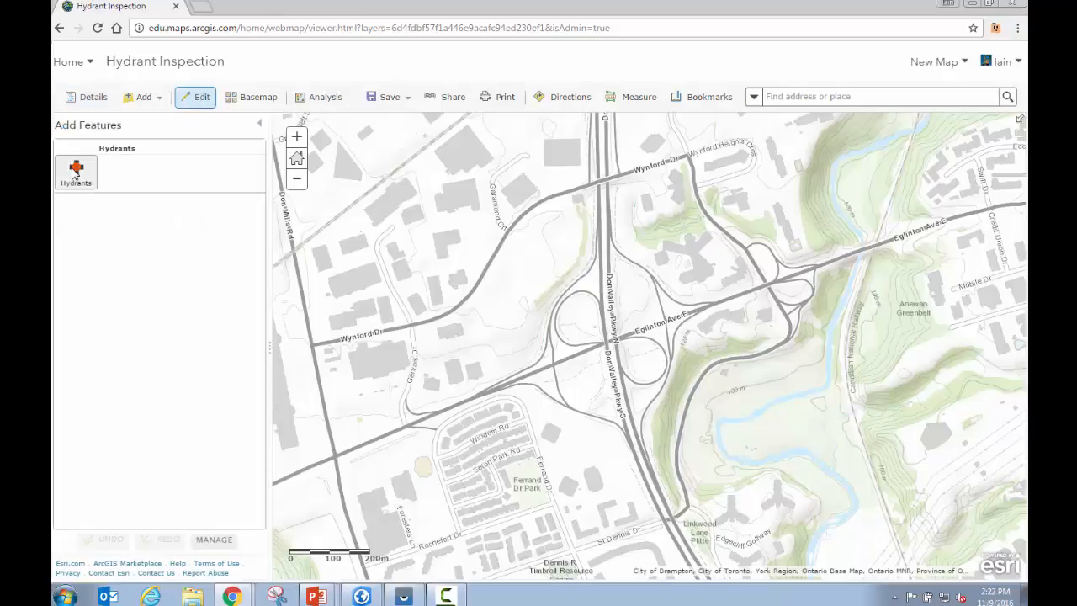
{"action": "left_click", "coordinate": [713, 278]}
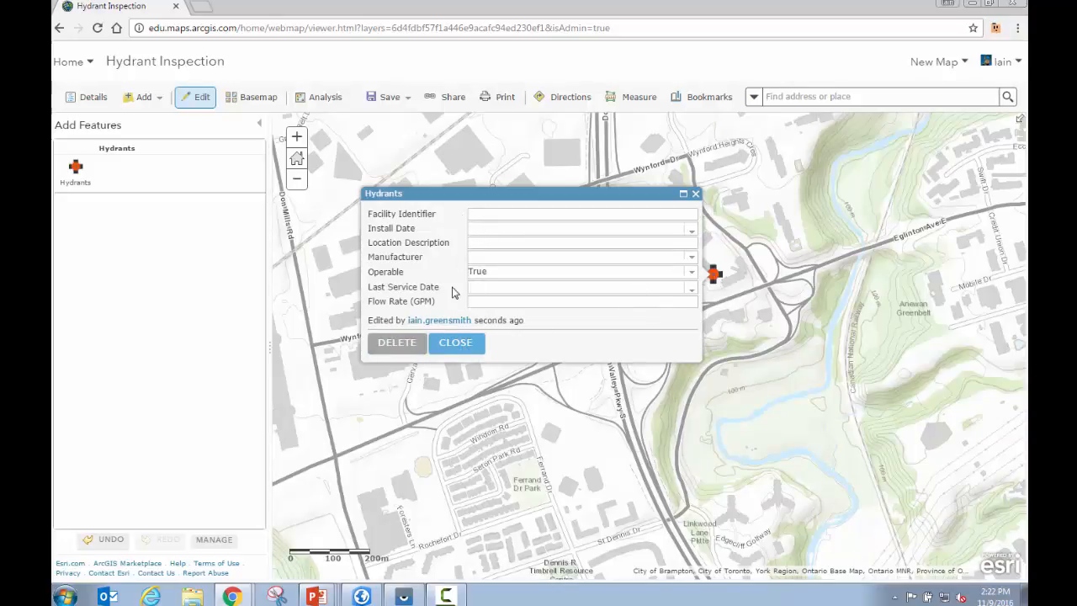
{"action": "left_click", "coordinate": [462, 348]}
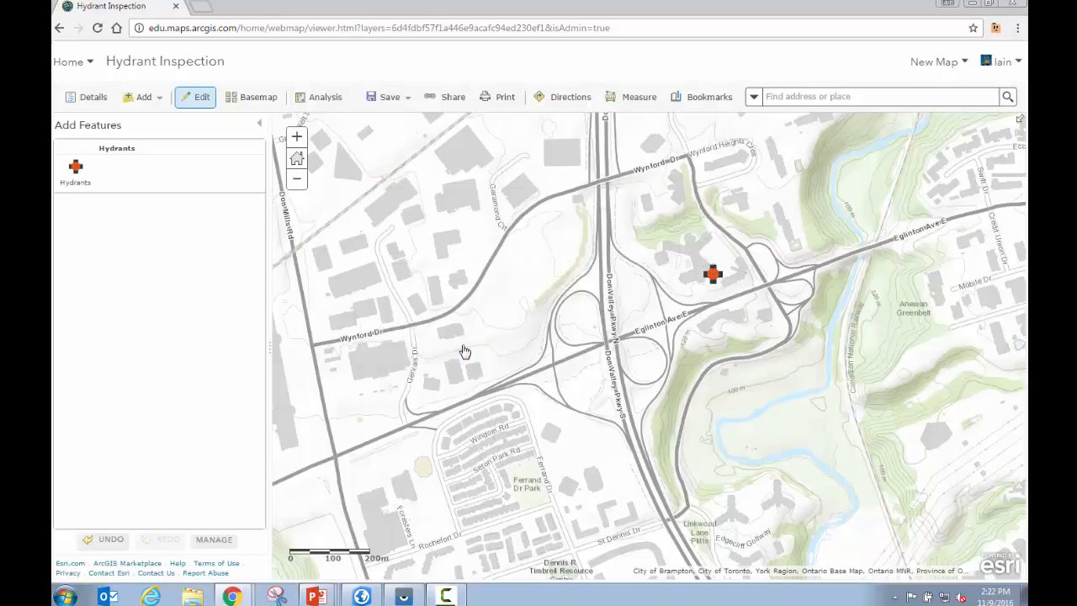
Start saving the web map with the title "Hydrant Inspection Map" and the tag "hydrant"
{"action": "left_click", "coordinate": [389, 98]}
{"action": "left_click", "coordinate": [387, 132]}
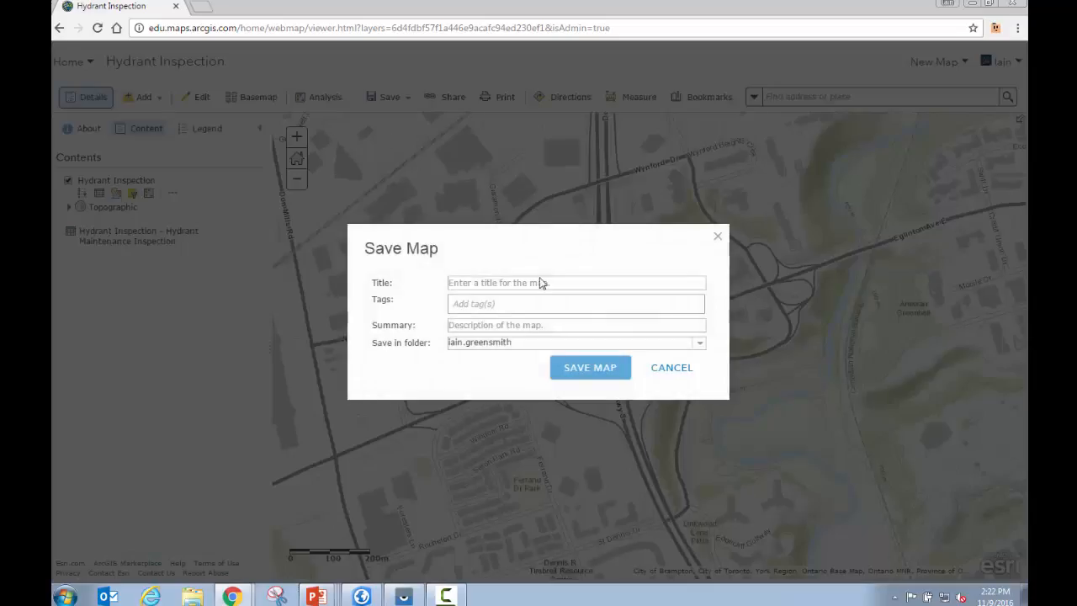
{"action": "left_click", "coordinate": [579, 280]}
{"action": "type", "text": "Hydtran"}
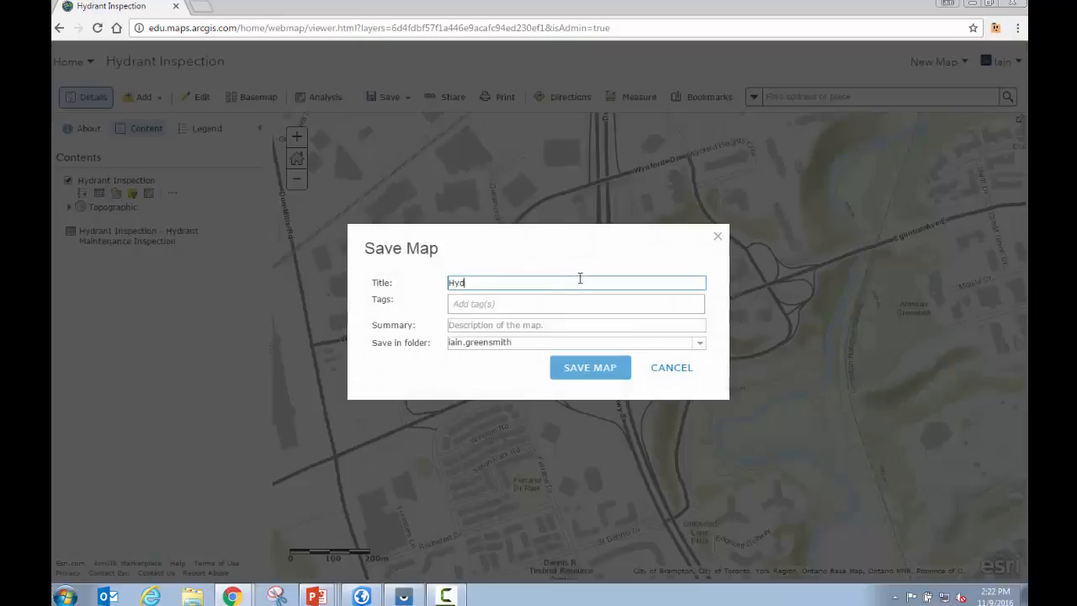
{"action": "key", "text": "BackSpace"}
{"action": "key", "text": "BackSpace"}
{"action": "key", "text": "BackSpace"}
{"action": "key", "text": "BackSpace"}
{"action": "type", "text": "rant Inspection Map"}
{"action": "left_click", "coordinate": [490, 303]}
{"action": "type", "text": "h"}
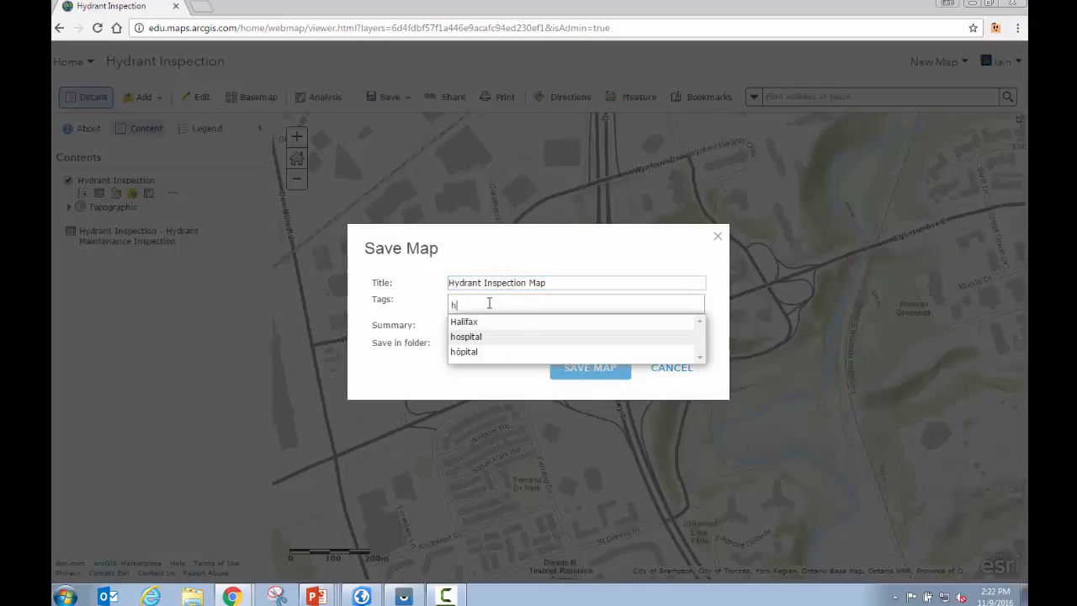
{"action": "type", "text": "ydrant"}
{"action": "key", "text": "Return"}
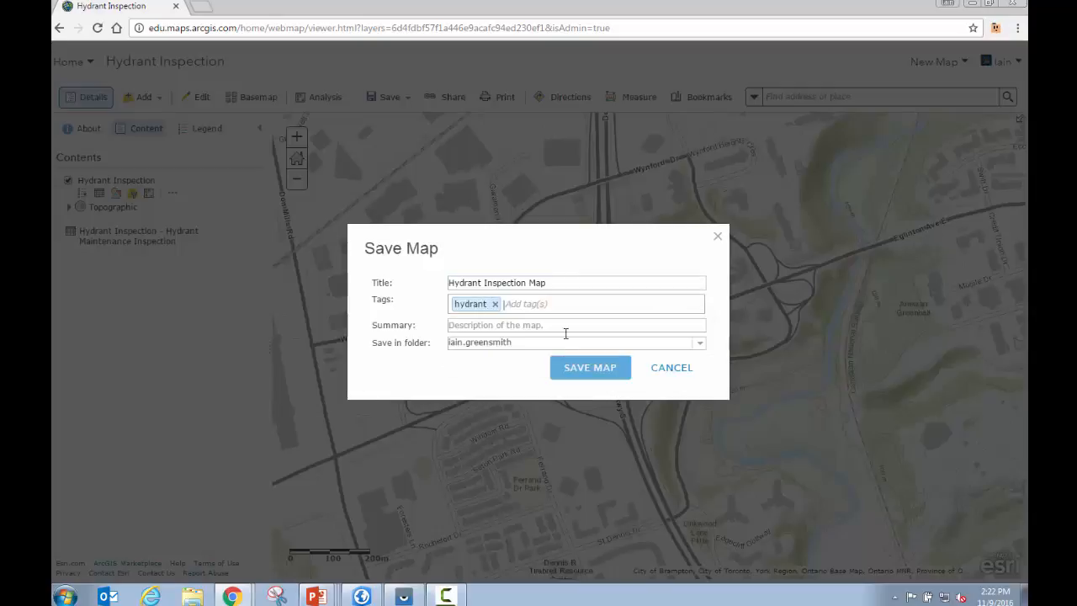
Copy the map title into the summary as "Hydrant Inspection Map" and save the map
{"action": "left_click_drag", "start_coordinate": [550, 283], "coordinate": [413, 289]}
{"action": "key", "text": "ctrl+c"}
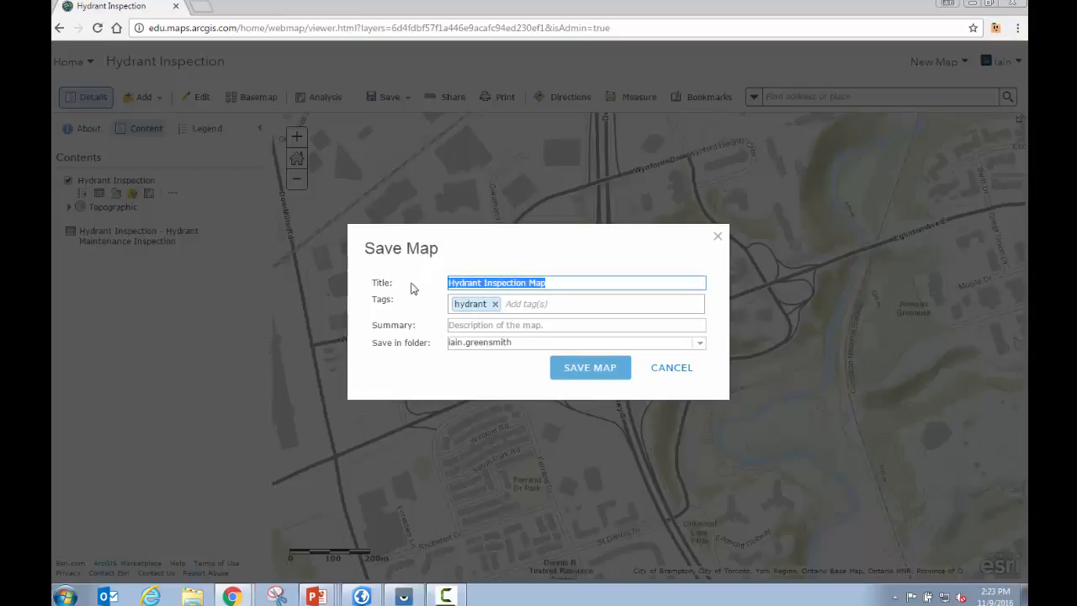
{"action": "left_click", "coordinate": [508, 325]}
{"action": "key", "text": "ctrl+v"}
{"action": "left_click", "coordinate": [590, 368]}
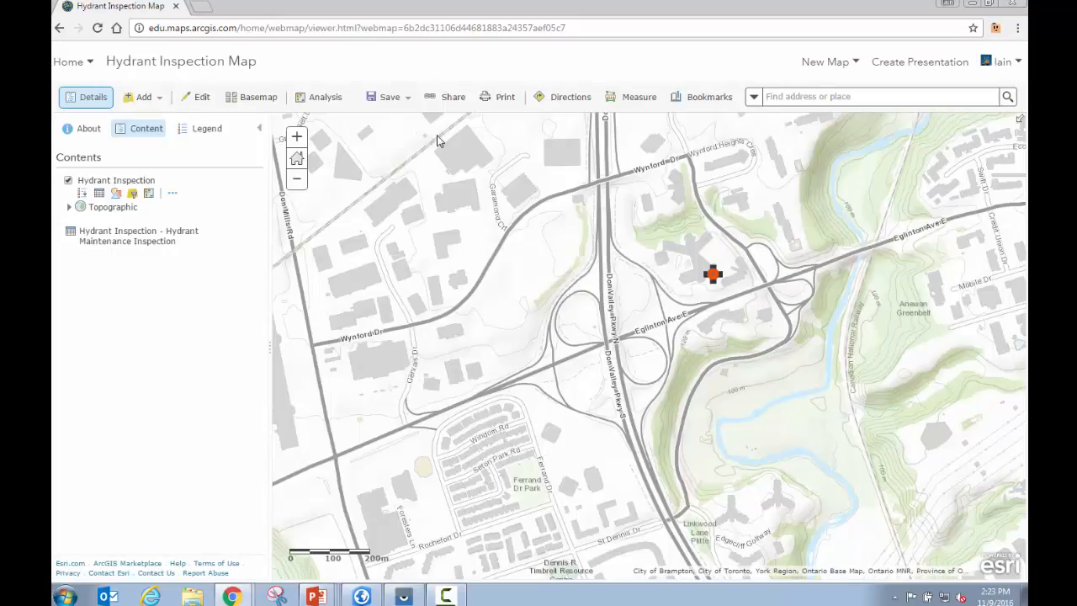
Share the Hydrant Inspection Map with the Data Collection Webinar group and update the Hydrant Inspection layer's sharing to match
{"action": "left_click", "coordinate": [448, 97]}
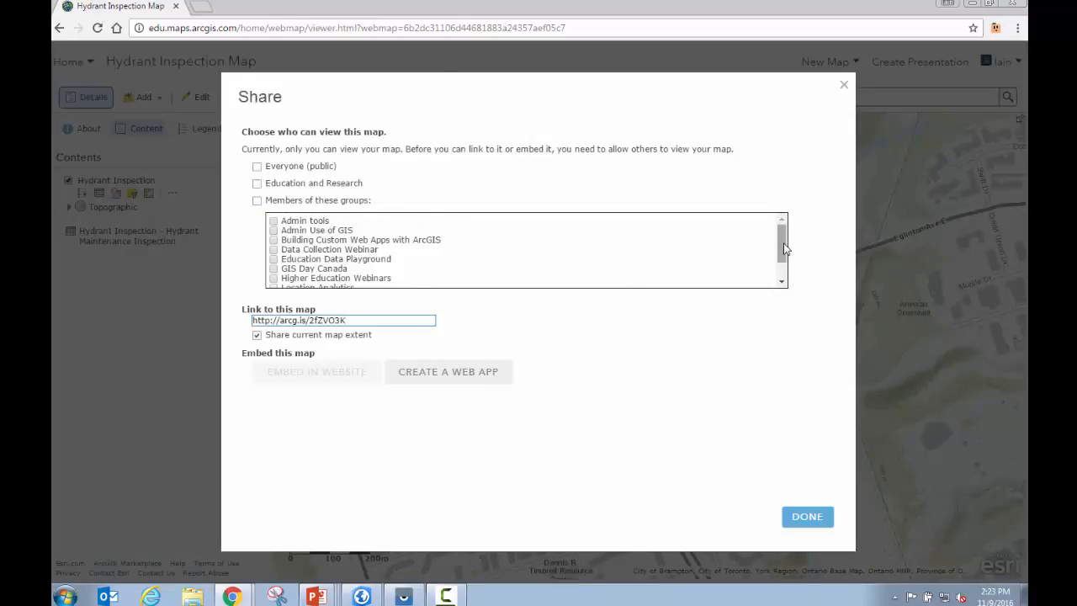
{"action": "left_click_drag", "start_coordinate": [784, 248], "coordinate": [744, 256]}
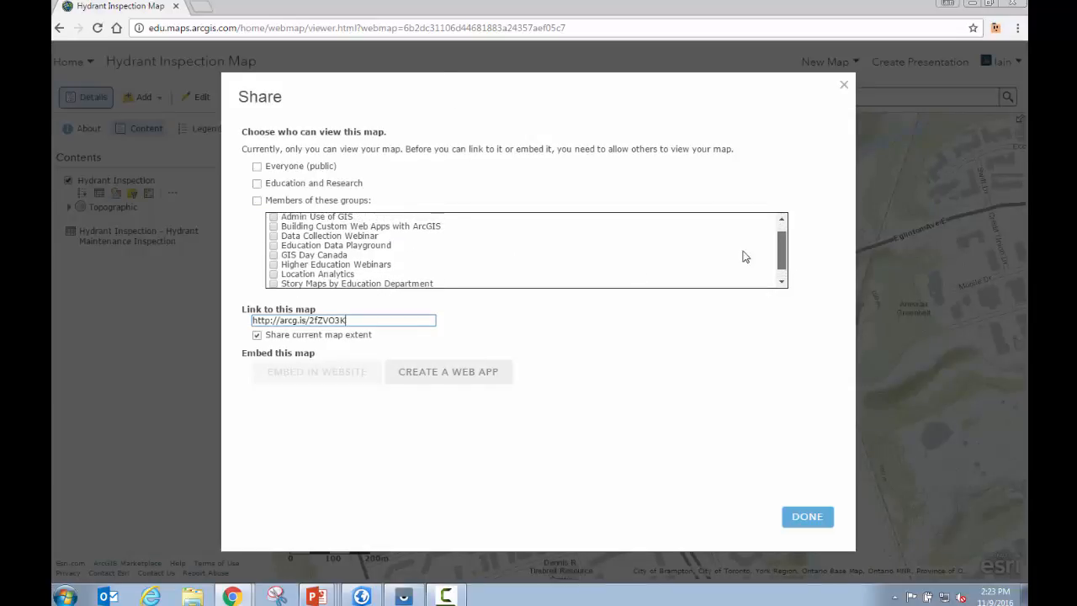
{"action": "left_click", "coordinate": [273, 236]}
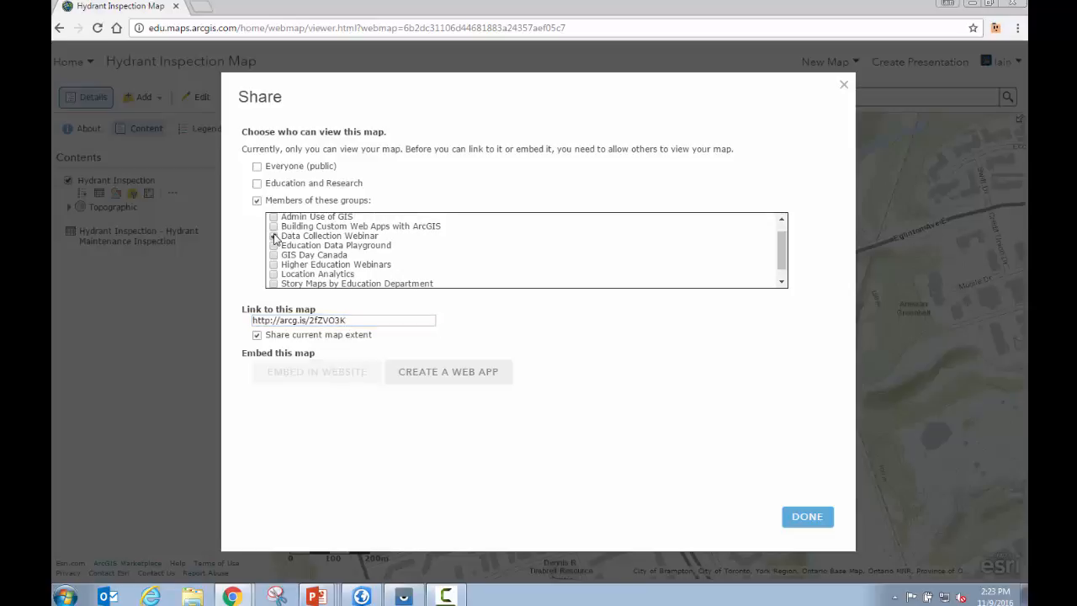
{"action": "left_click", "coordinate": [813, 519]}
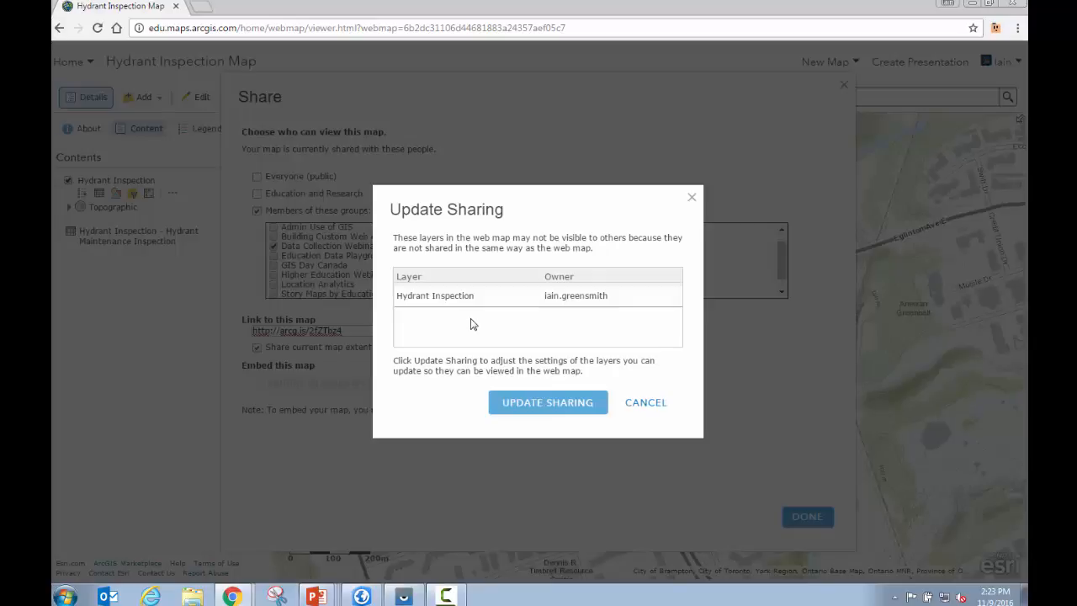
{"action": "left_click", "coordinate": [548, 402]}
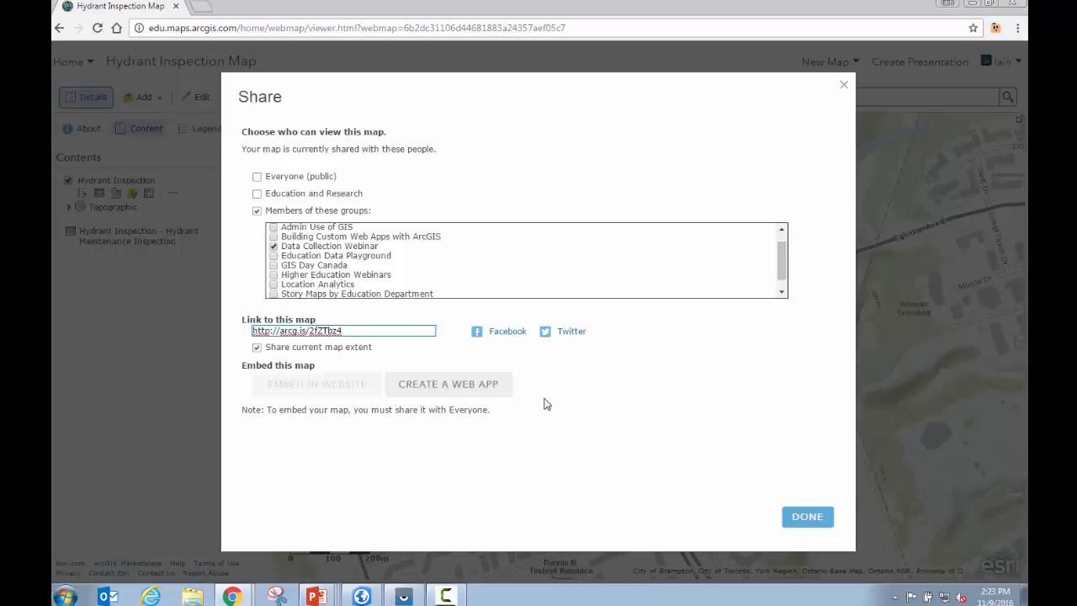
{"action": "left_click", "coordinate": [807, 518]}
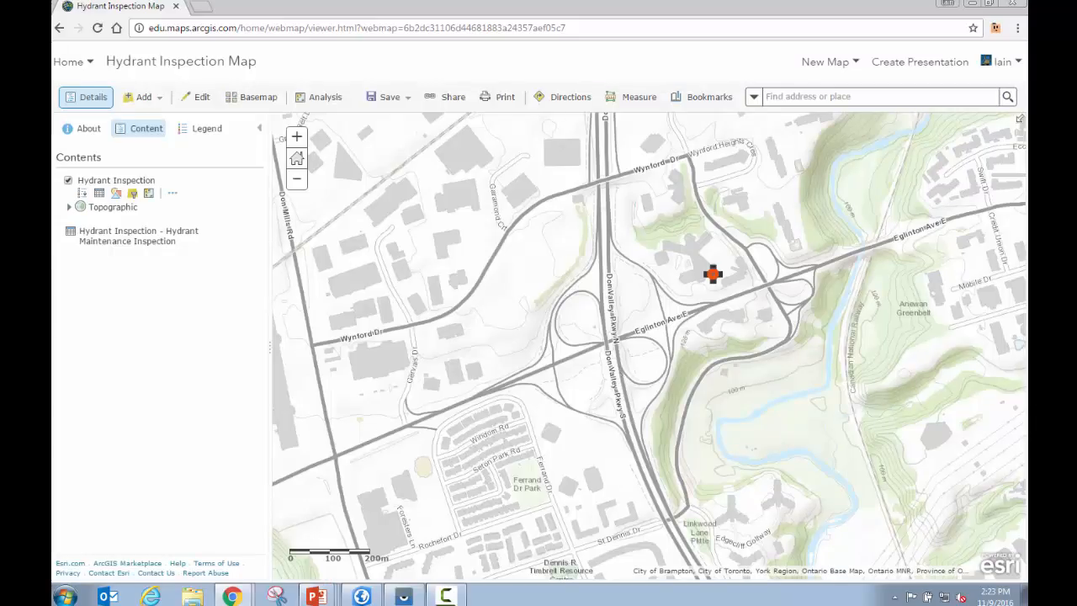
{"action": "left_click_drag", "start_coordinate": [621, 376], "coordinate": [587, 360]}
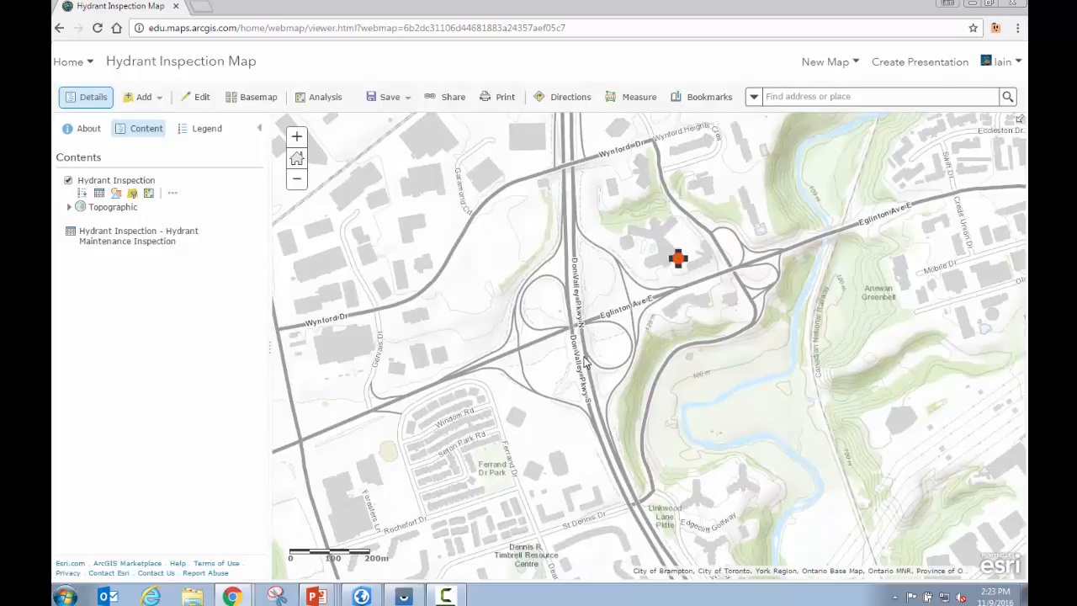
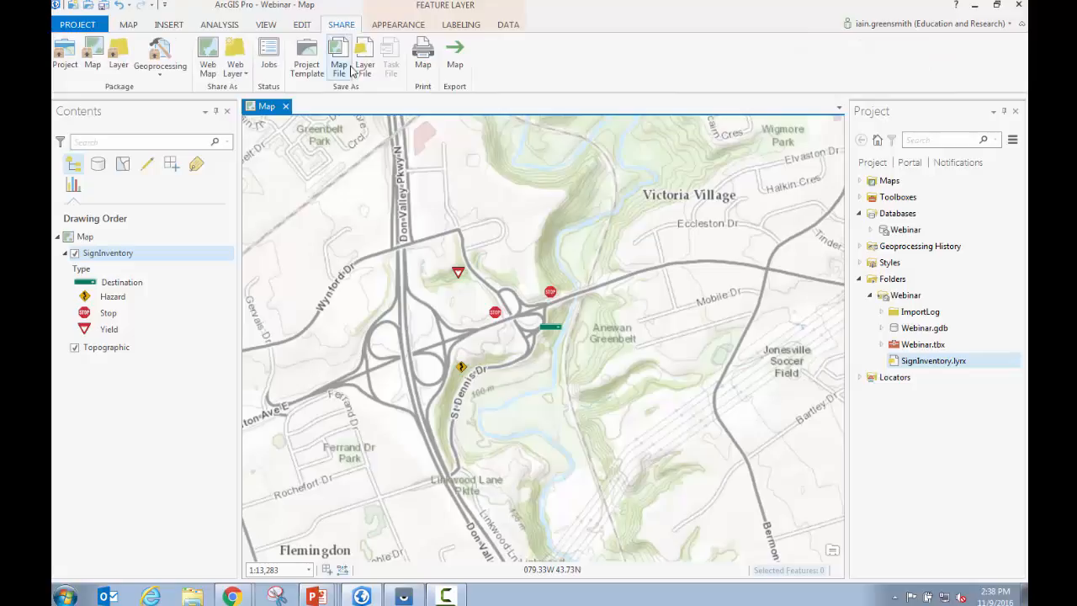
Switch to ArcGIS Pro and start sharing the sign map as a web map named "SignInventory"
{"action": "left_click", "coordinate": [207, 65]}
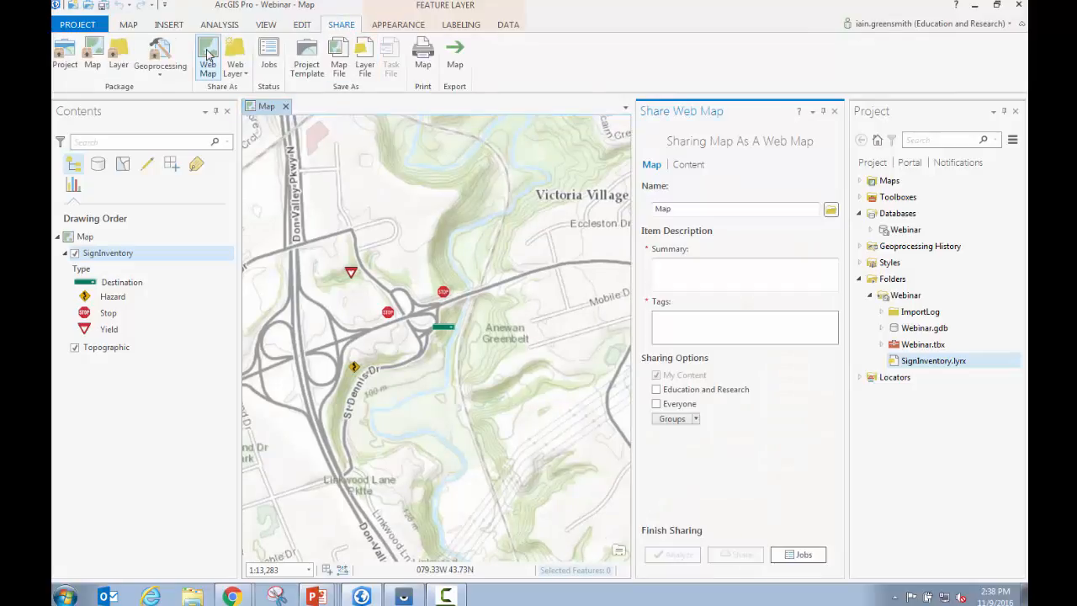
{"action": "double_click", "coordinate": [685, 209]}
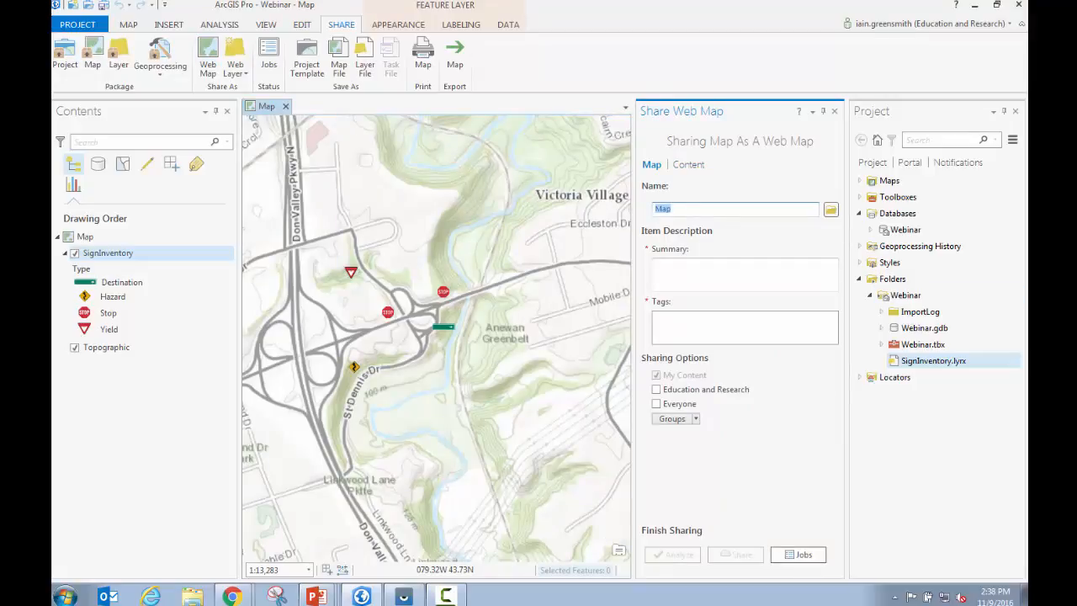
{"action": "type", "text": "SignI"}
{"action": "key", "text": "BackSpace"}
{"action": "key", "text": "BackSpace"}
{"action": "key", "text": "BackSpace"}
{"action": "key", "text": "BackSpace"}
{"action": "type", "text": "ignInventory"}
Copy the web map's name into its summary and tags as "SignInventory"
{"action": "key", "text": "ctrl+a"}
{"action": "key", "text": "ctrl+c"}
{"action": "left_click", "coordinate": [686, 264]}
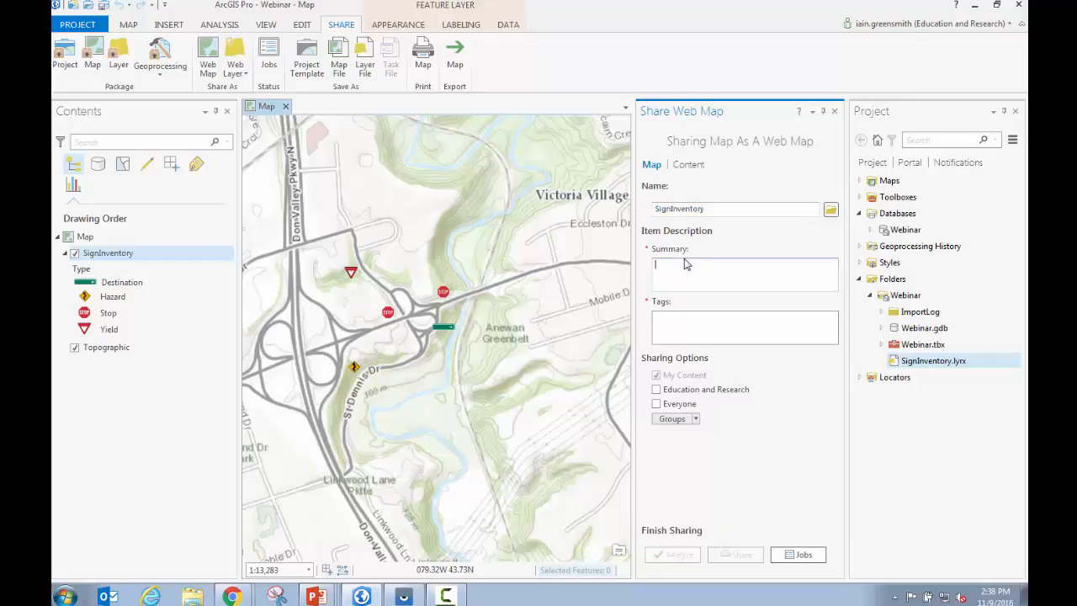
{"action": "key", "text": "ctrl+v"}
{"action": "left_click", "coordinate": [697, 330]}
{"action": "key", "text": "ctrl+v"}
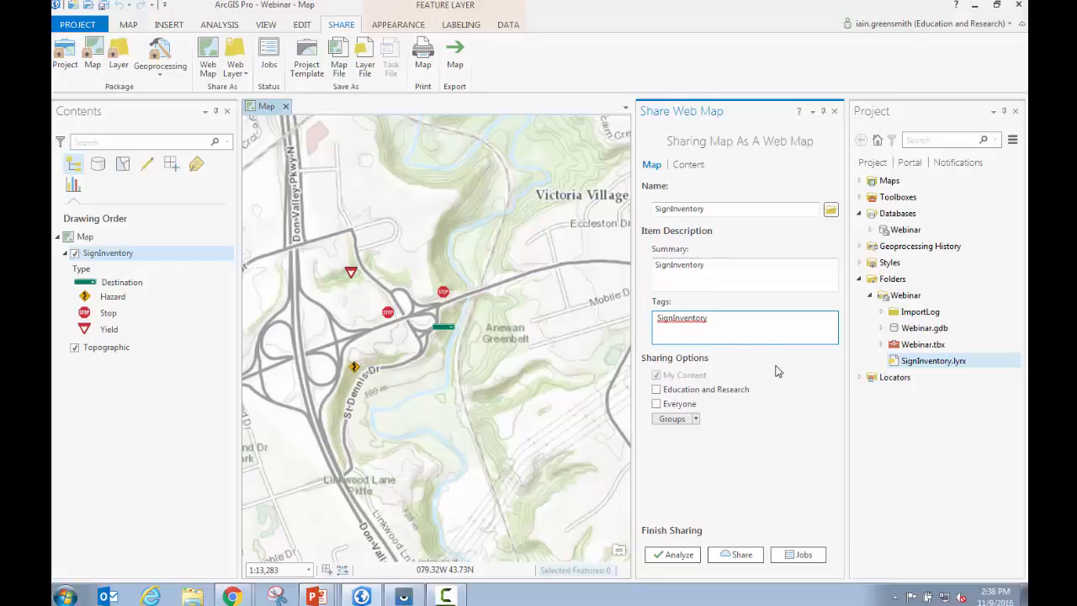
Set the web map to be shared with the Data Collection Webinar group
{"action": "left_click", "coordinate": [696, 419]}
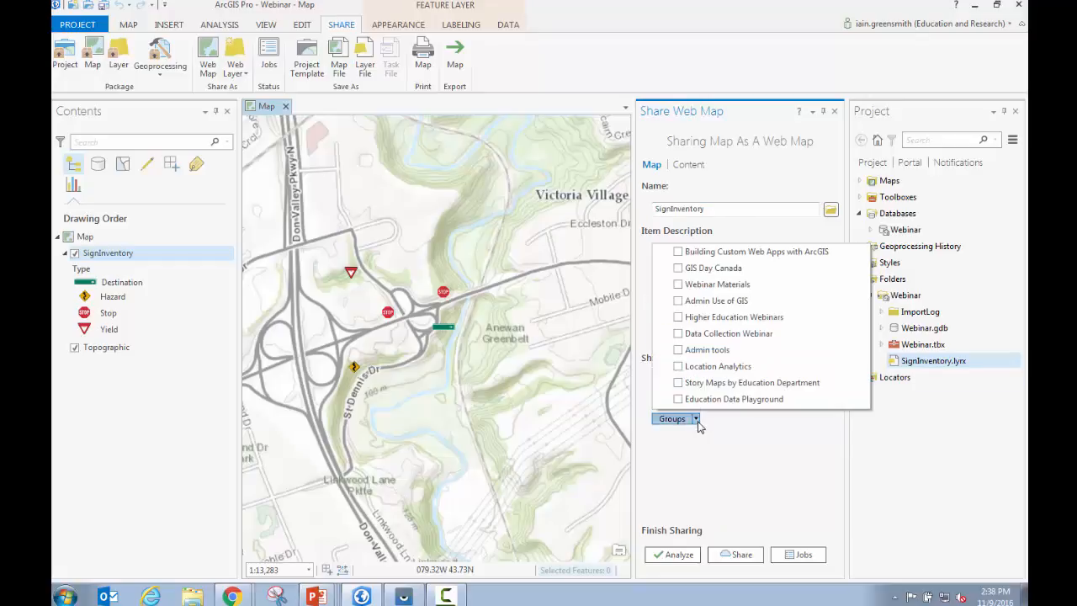
{"action": "left_click", "coordinate": [752, 335]}
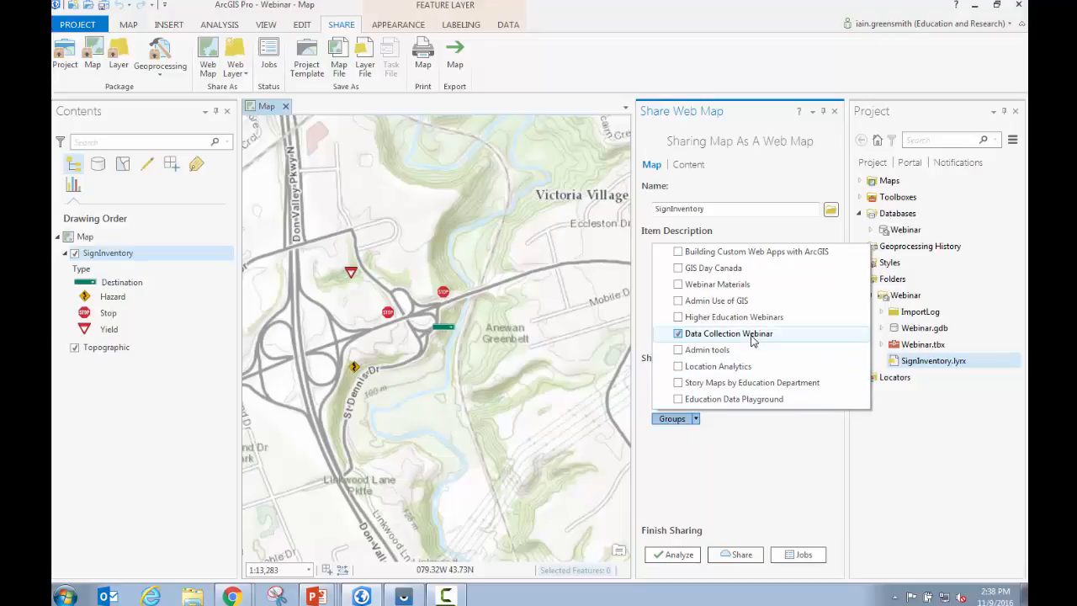
{"action": "left_click", "coordinate": [754, 463]}
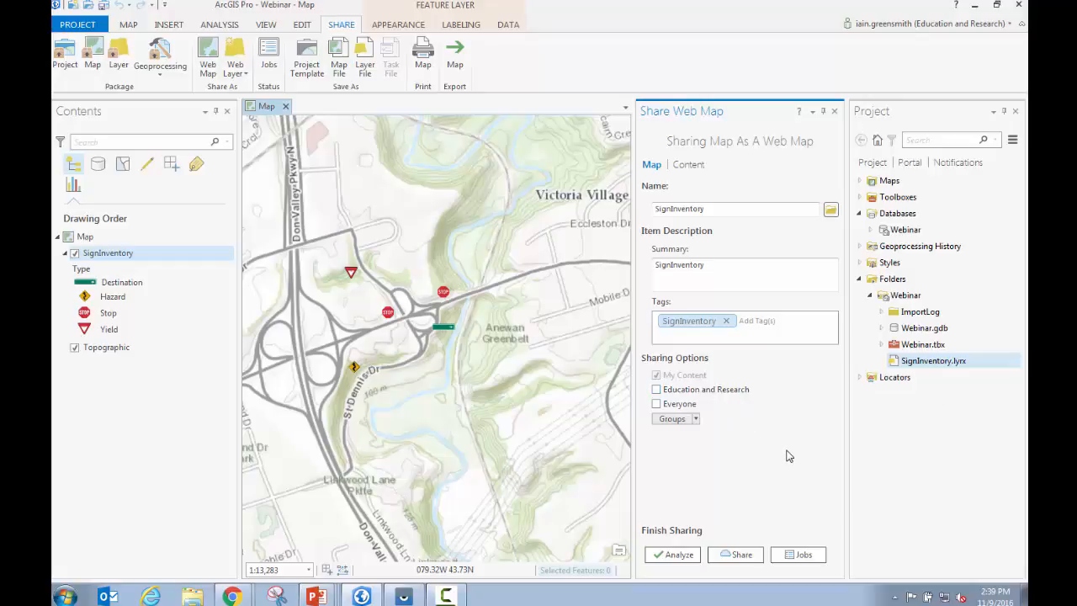
Configure the SignInventory_WFL web layer to enable sync and editing, letting editors add, update and delete features
{"action": "left_click", "coordinate": [700, 168]}
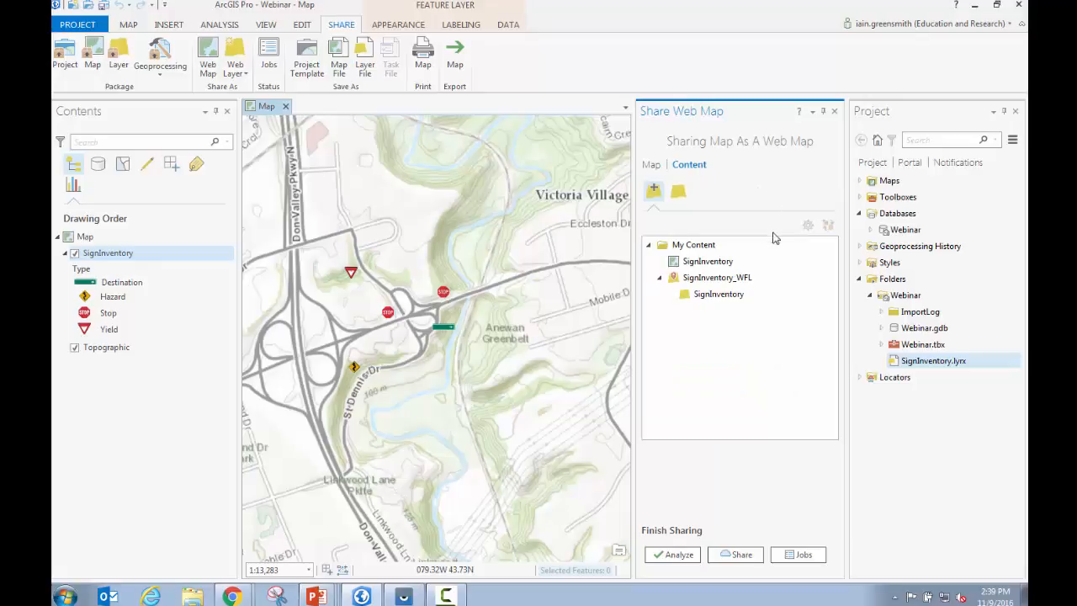
{"action": "left_click", "coordinate": [766, 281]}
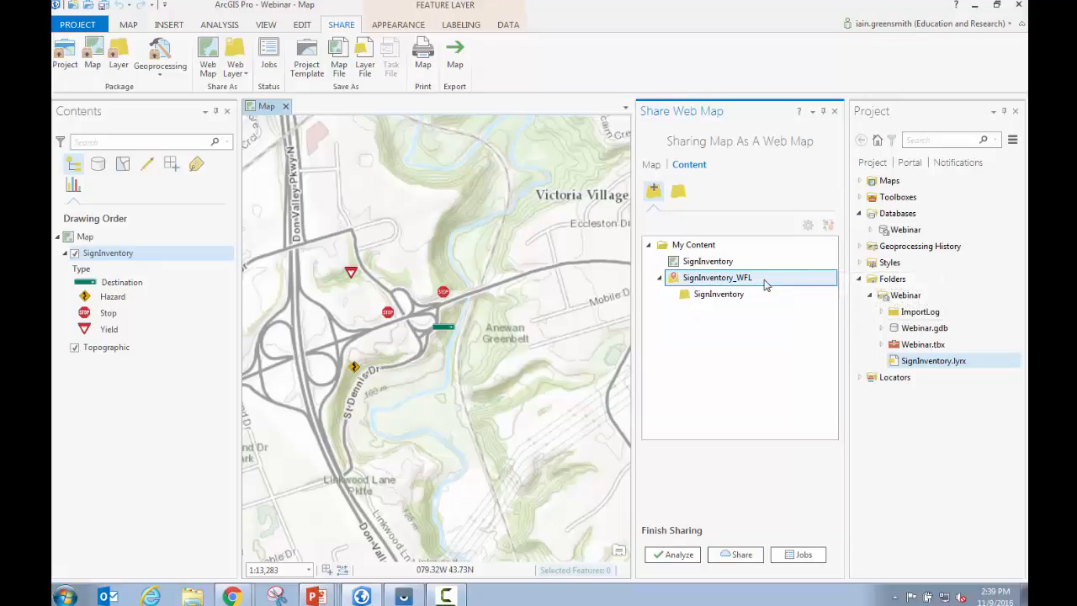
{"action": "left_click", "coordinate": [140, 258]}
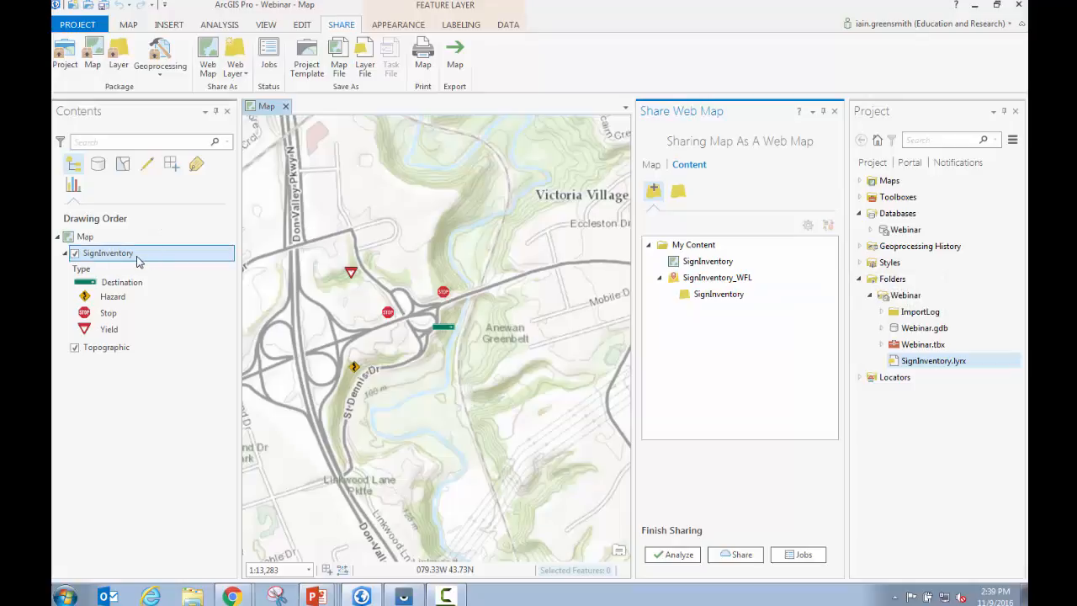
{"action": "left_click", "coordinate": [745, 278]}
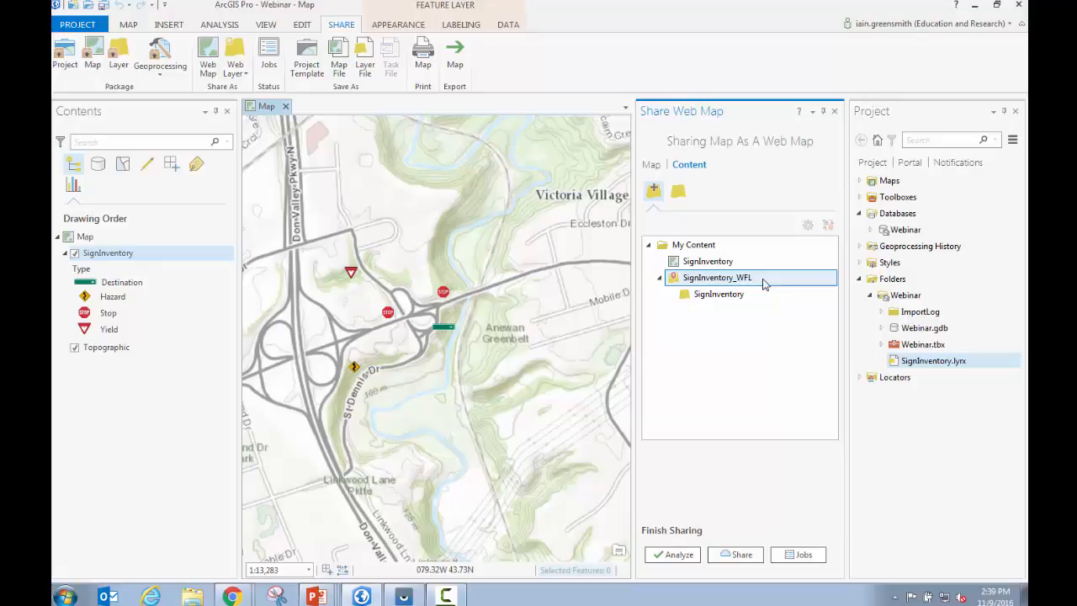
{"action": "right_click", "coordinate": [764, 282]}
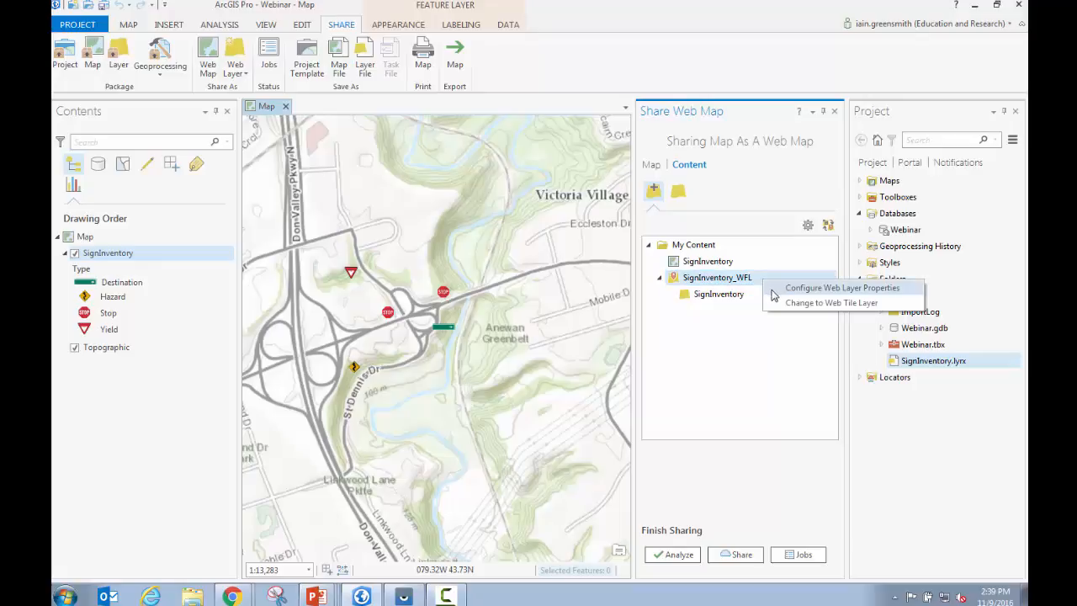
{"action": "left_click", "coordinate": [774, 290]}
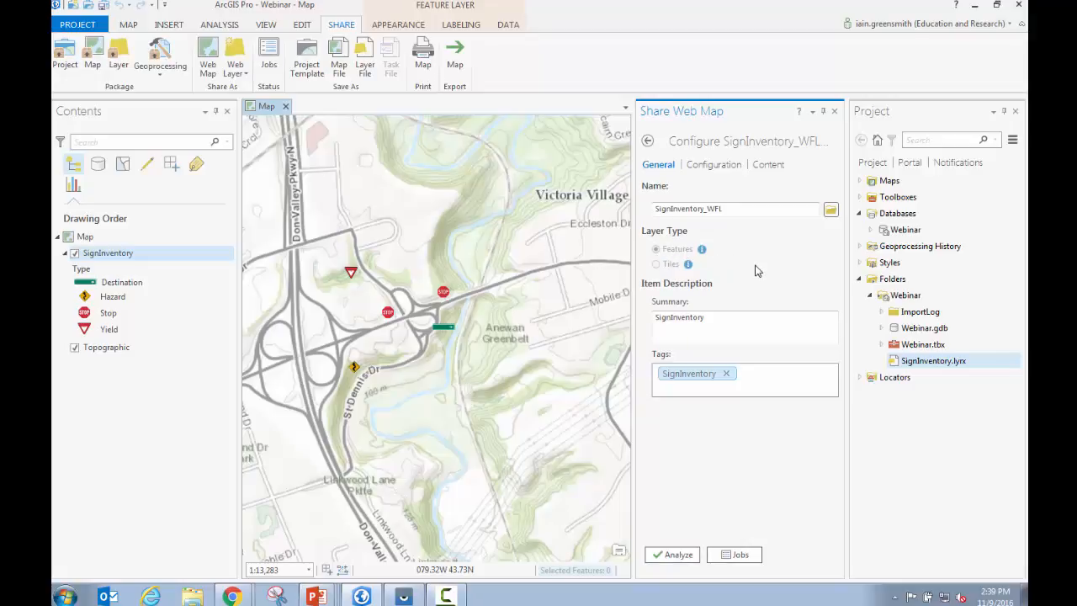
{"action": "left_click", "coordinate": [729, 168]}
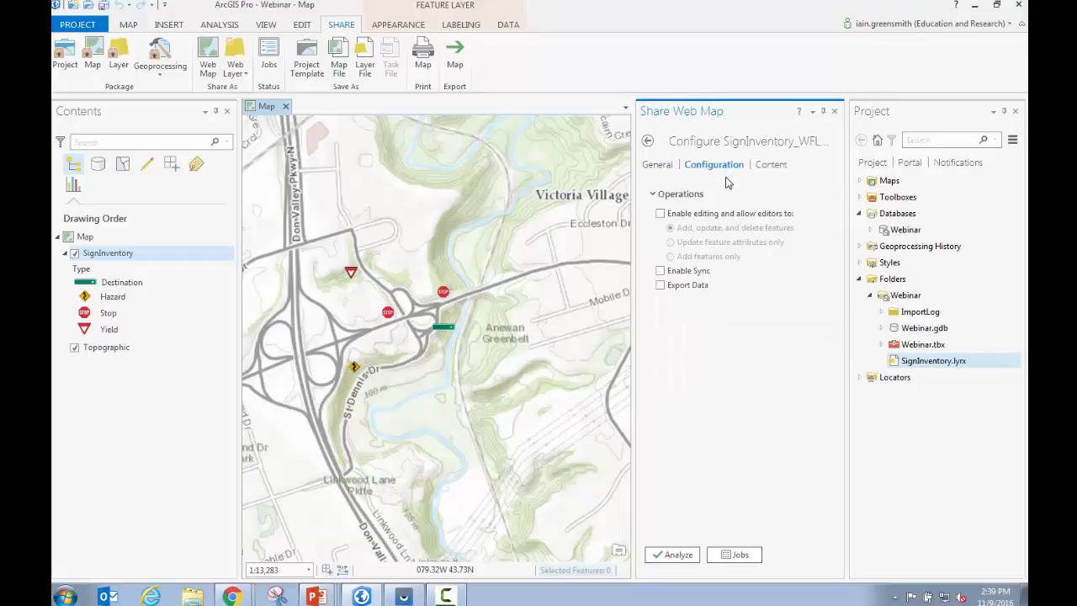
{"action": "left_click", "coordinate": [660, 214]}
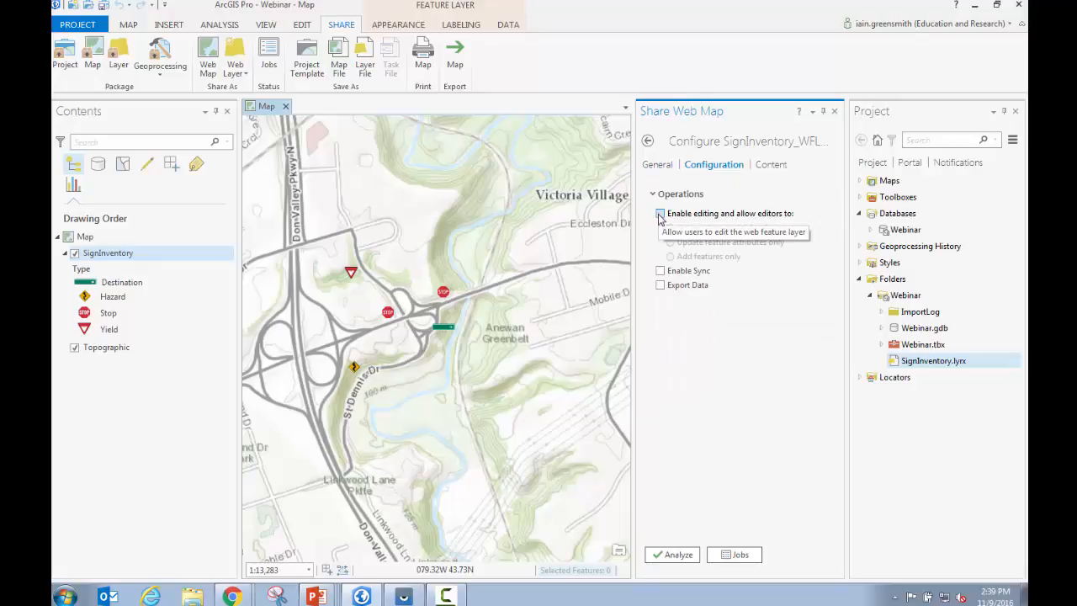
{"action": "left_click", "coordinate": [660, 271]}
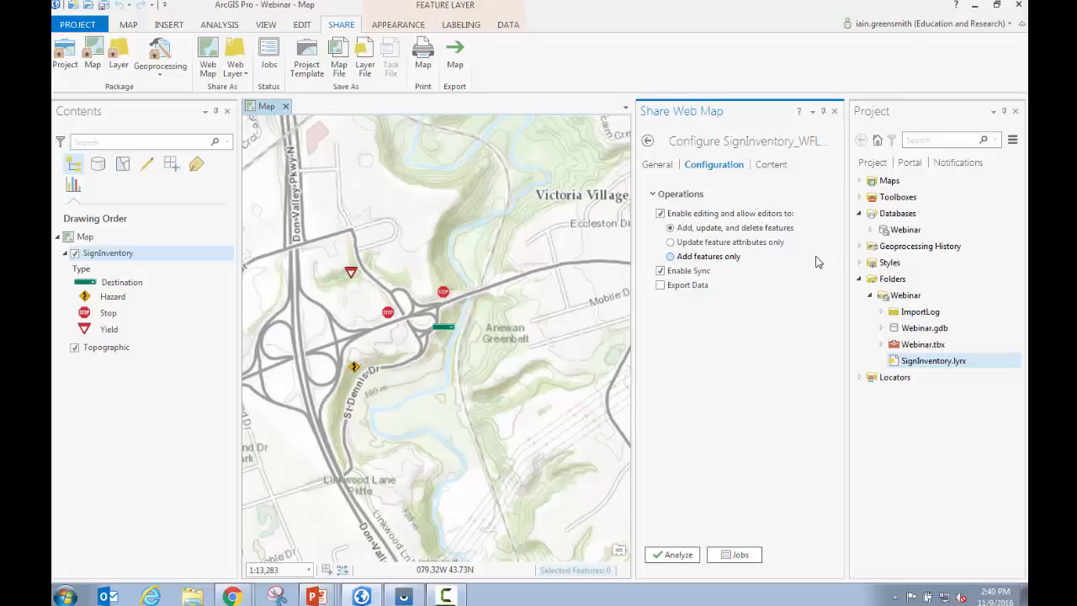
Return to the web map's general settings and share the SignInventory map online
{"action": "left_click", "coordinate": [654, 144]}
{"action": "left_click", "coordinate": [650, 165]}
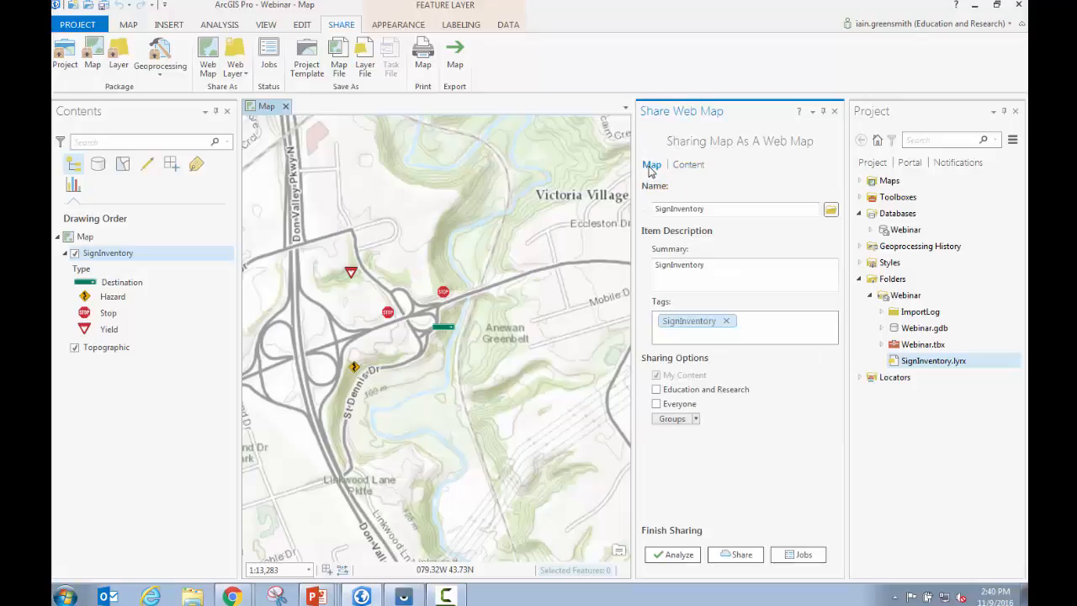
{"action": "left_click", "coordinate": [735, 554]}
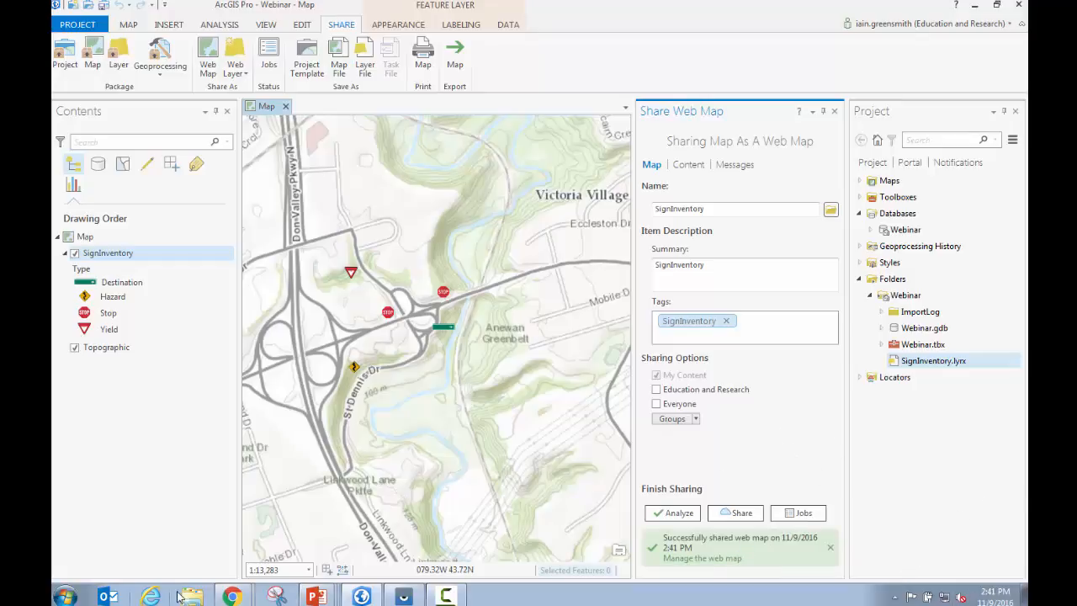
Switch to ArcGIS Online in Chrome and open the SignInventory web map from My Content in the map viewer
{"action": "mouse_move", "coordinate": [242, 597]}
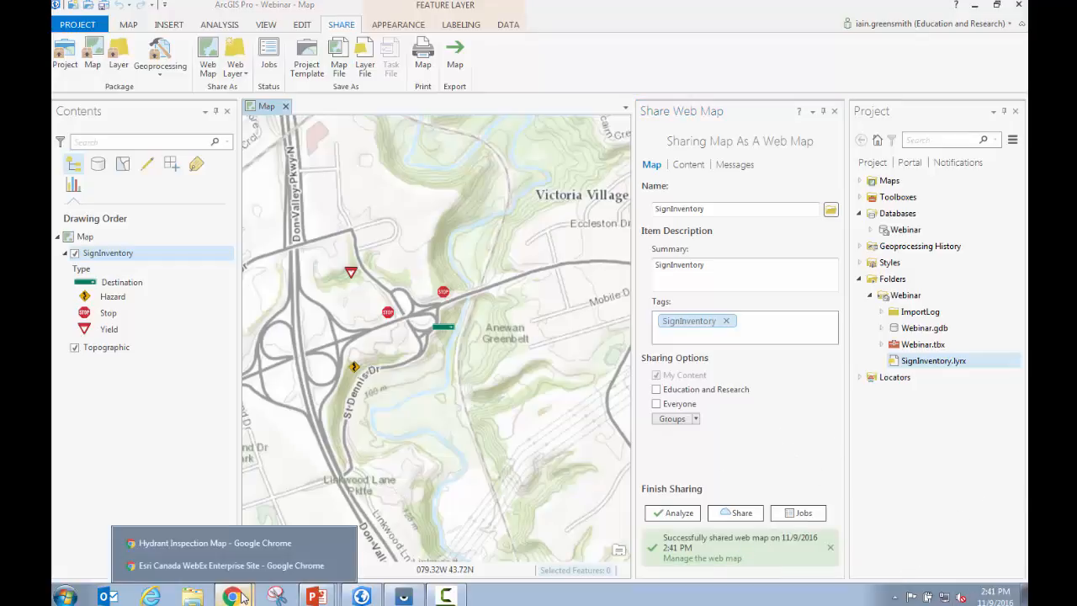
{"action": "left_click", "coordinate": [242, 547]}
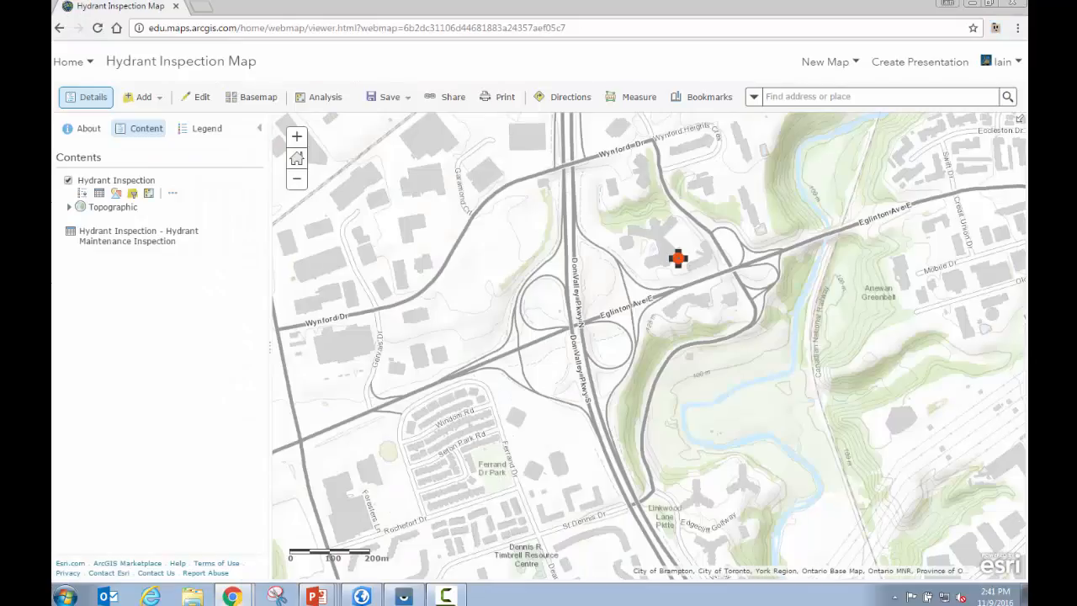
{"action": "left_click", "coordinate": [84, 64]}
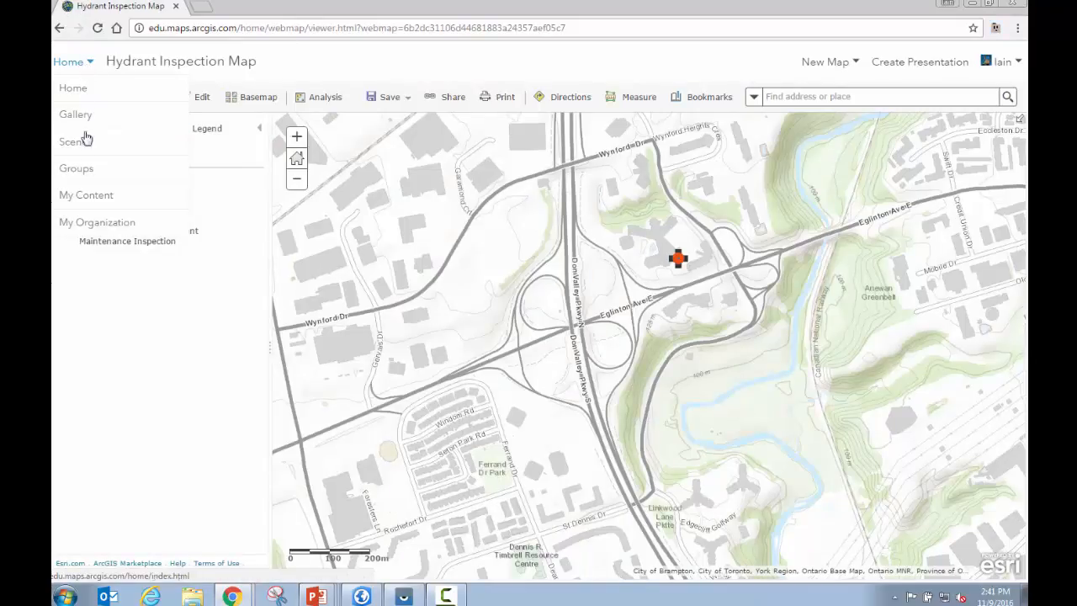
{"action": "left_click", "coordinate": [94, 197]}
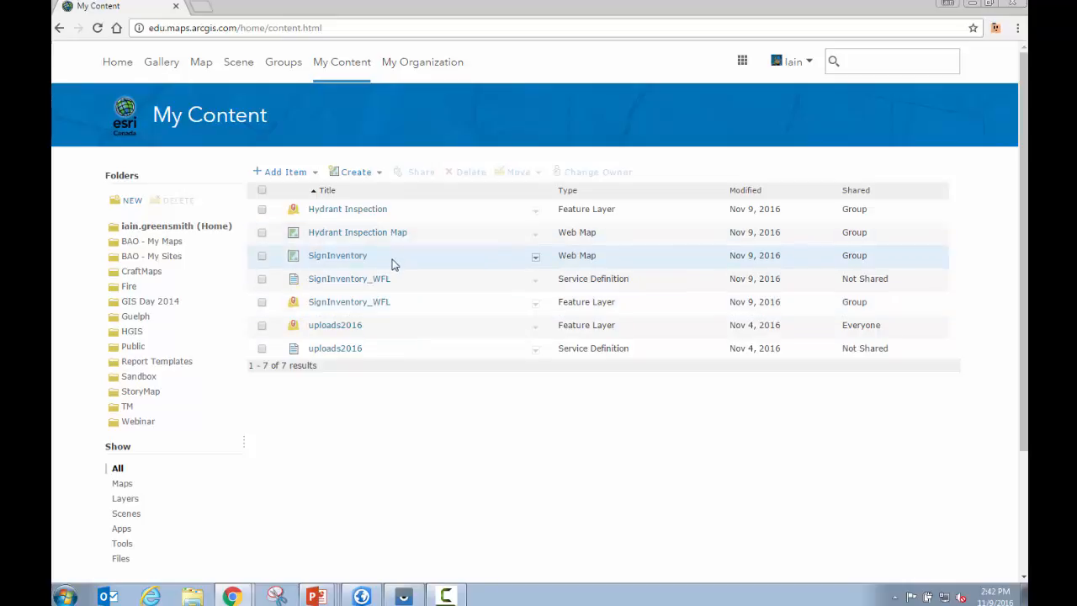
{"action": "left_click", "coordinate": [536, 257]}
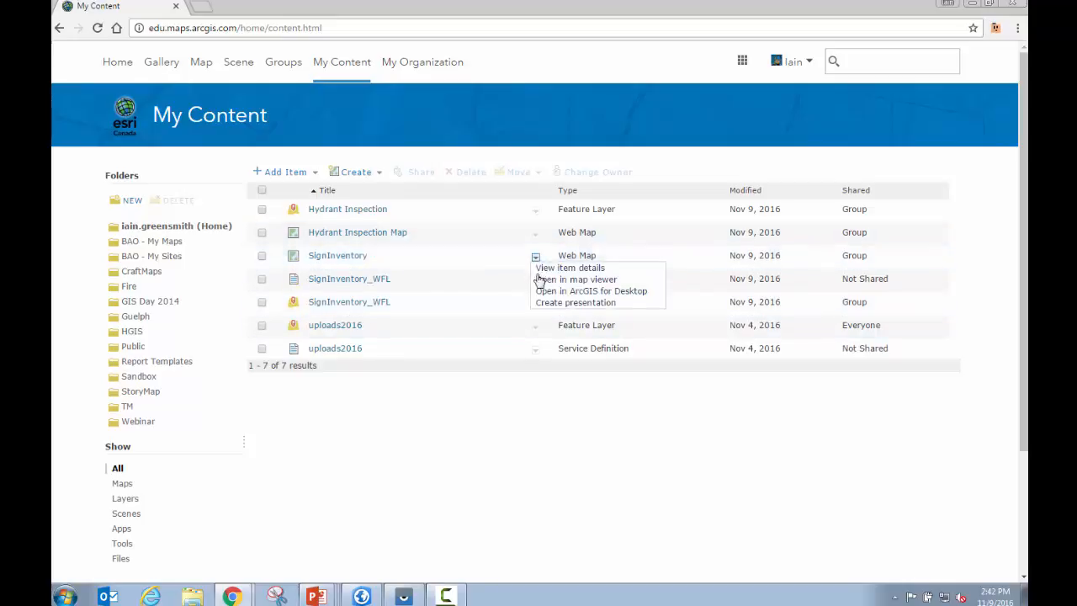
{"action": "left_click", "coordinate": [539, 279]}
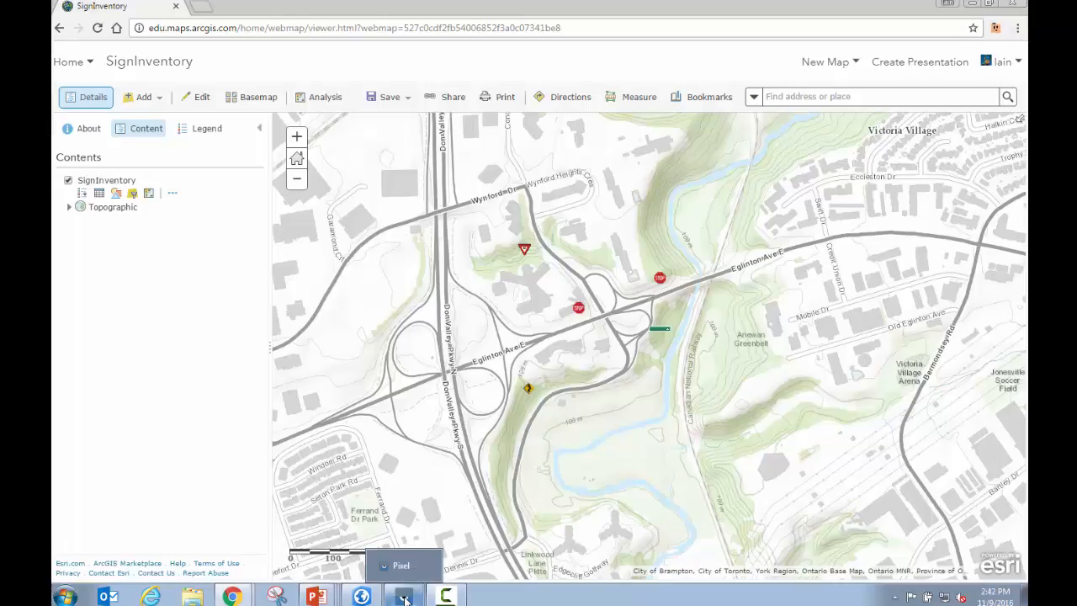
Check the SignInventory map on the mirrored Pixel device, then return to the web map viewer and redraw its signs
{"action": "left_click", "coordinate": [404, 598]}
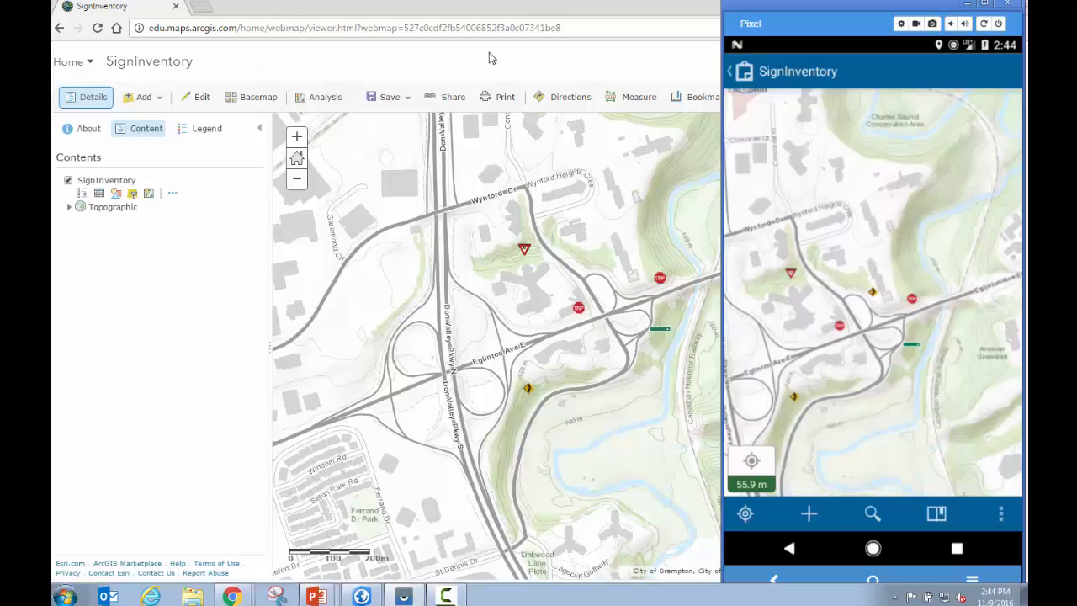
{"action": "left_click", "coordinate": [533, 12]}
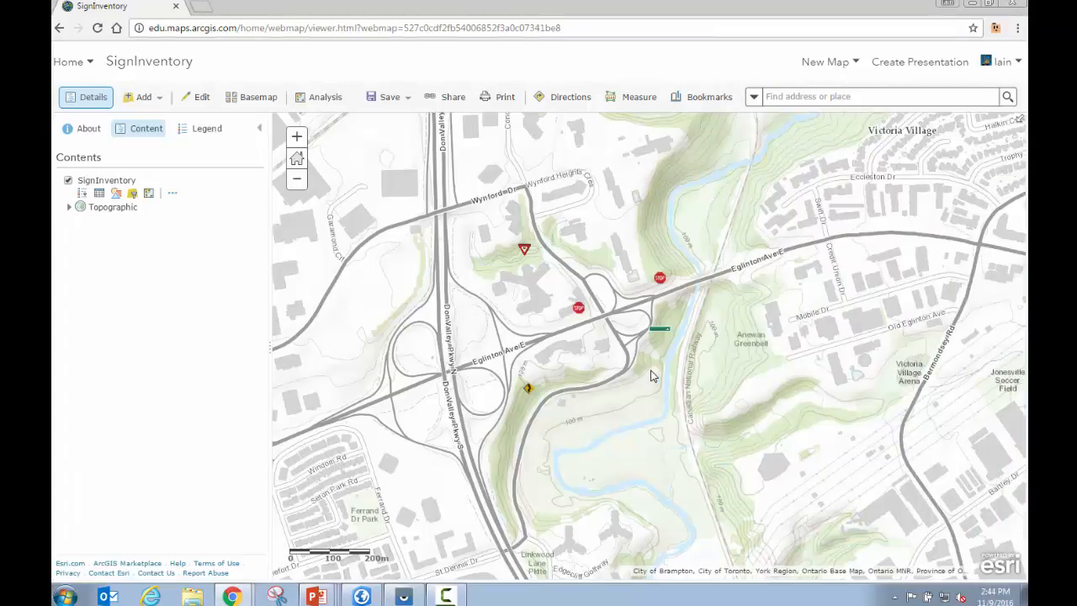
{"action": "scroll", "coordinate": [649, 373], "scroll_direction": "down", "scroll_amount": 1}
{"action": "scroll", "coordinate": [651, 375], "scroll_direction": "up", "scroll_amount": 1}
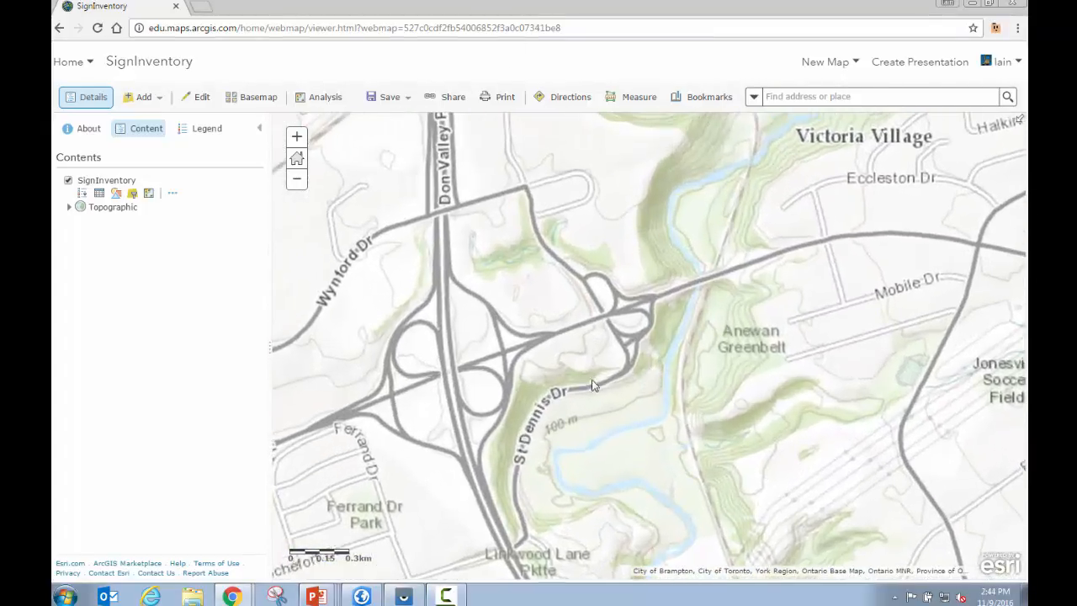
Inspect the attribute pop-ups of the hazard sign north of Eglinton Ave E and the yield sign south of Wynford Dr
{"action": "left_click_drag", "start_coordinate": [603, 371], "coordinate": [619, 409]}
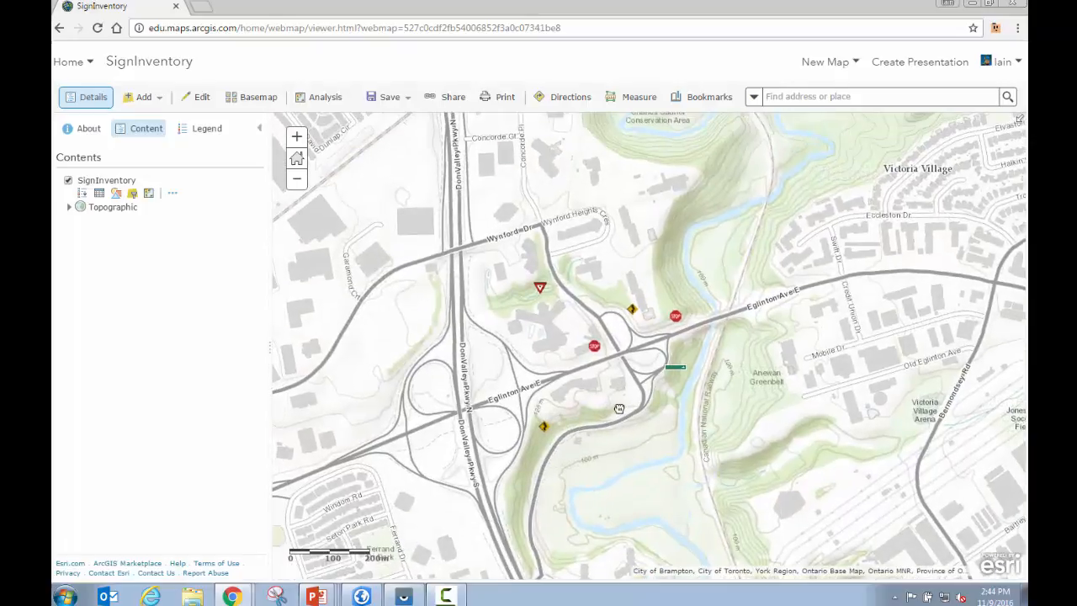
{"action": "left_click", "coordinate": [635, 313]}
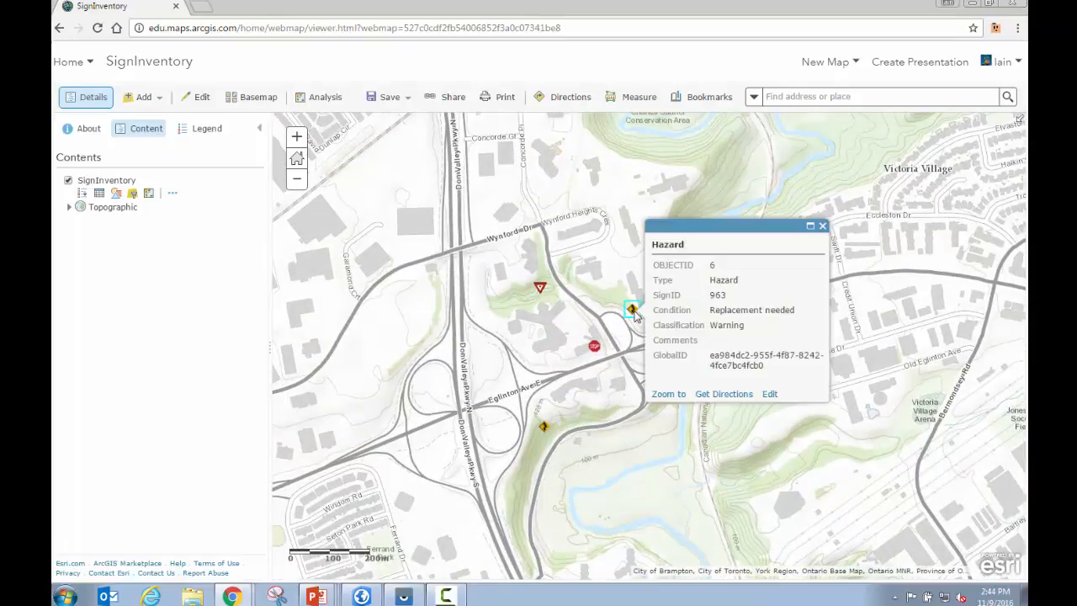
{"action": "left_click", "coordinate": [823, 224]}
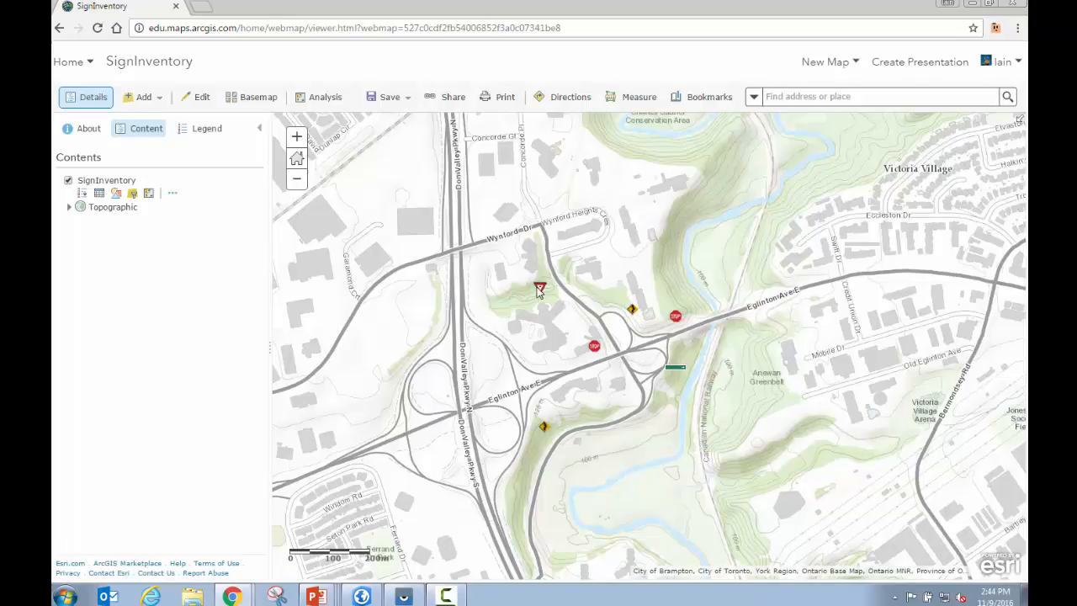
{"action": "left_click", "coordinate": [540, 289]}
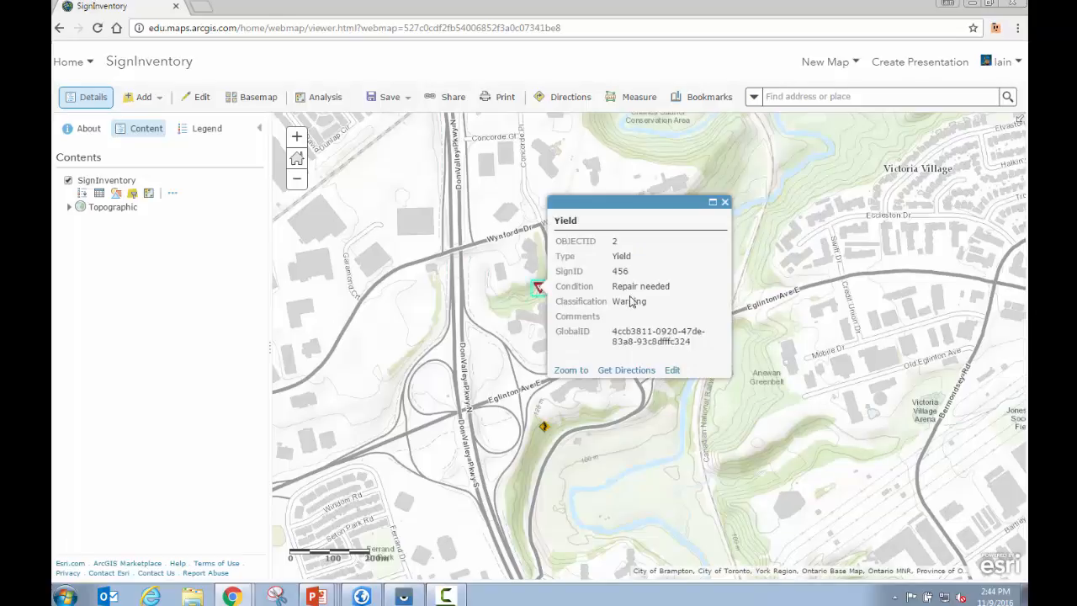
{"action": "left_click", "coordinate": [725, 204]}
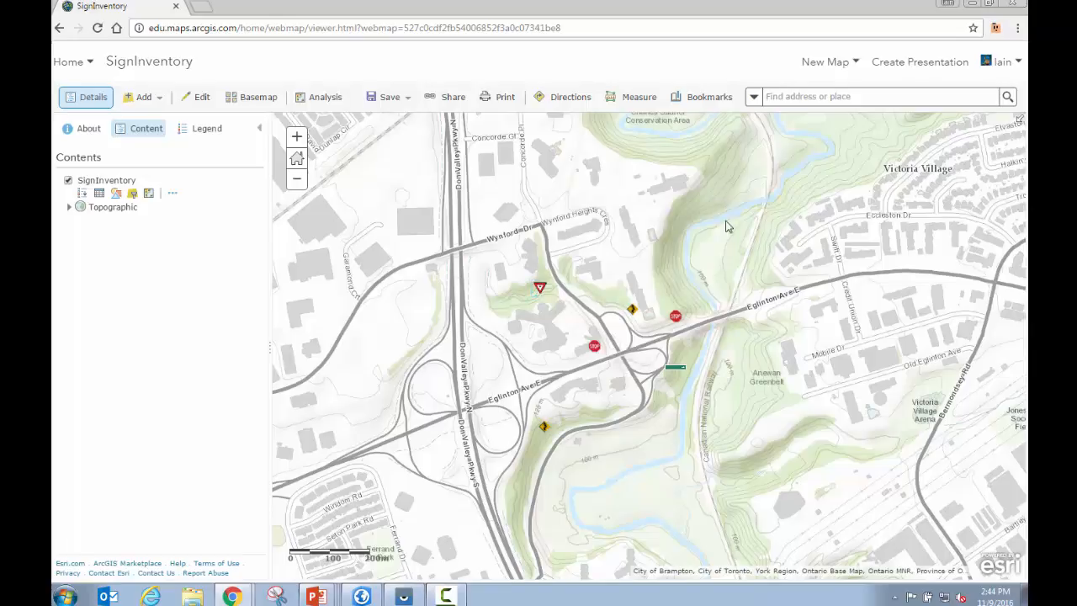
Switch to ArcGIS Pro, hide the local SignInventory layer and close the Share Web Map pane
{"action": "left_click", "coordinate": [372, 597]}
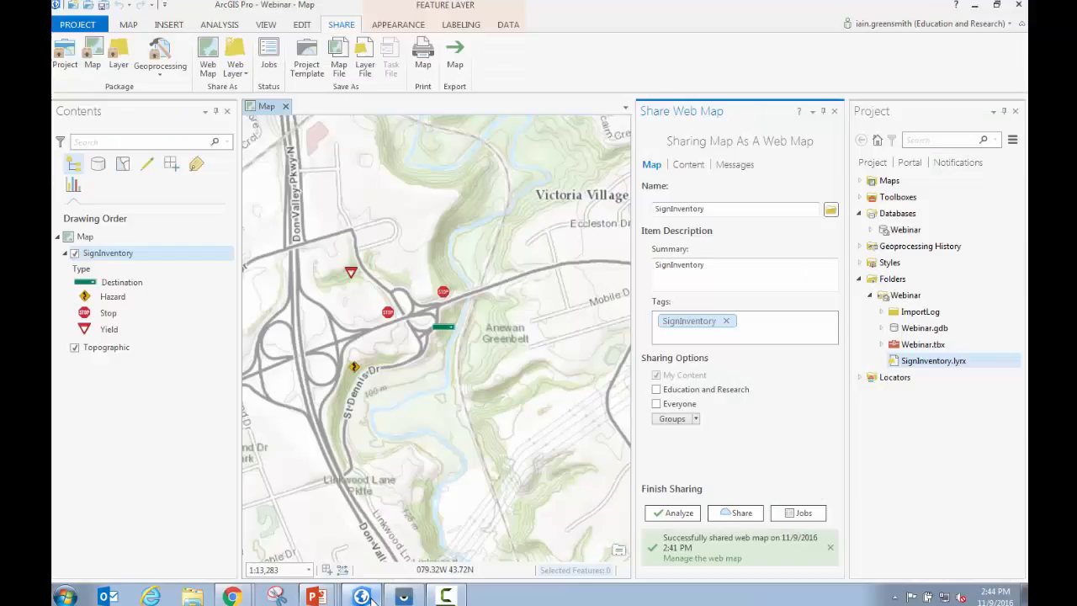
{"action": "left_click", "coordinate": [74, 254]}
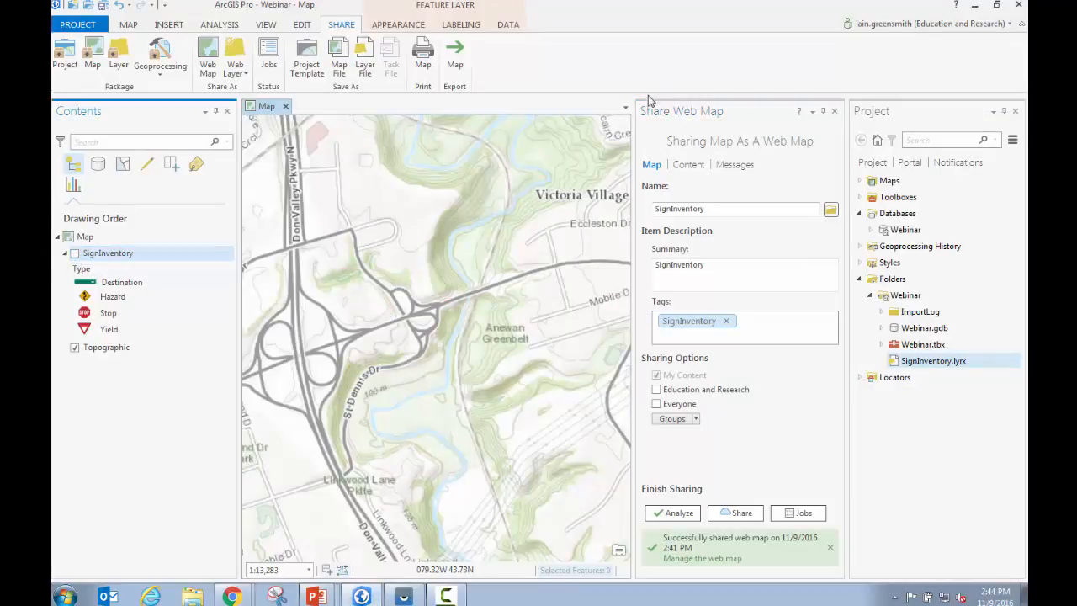
{"action": "left_click", "coordinate": [835, 112]}
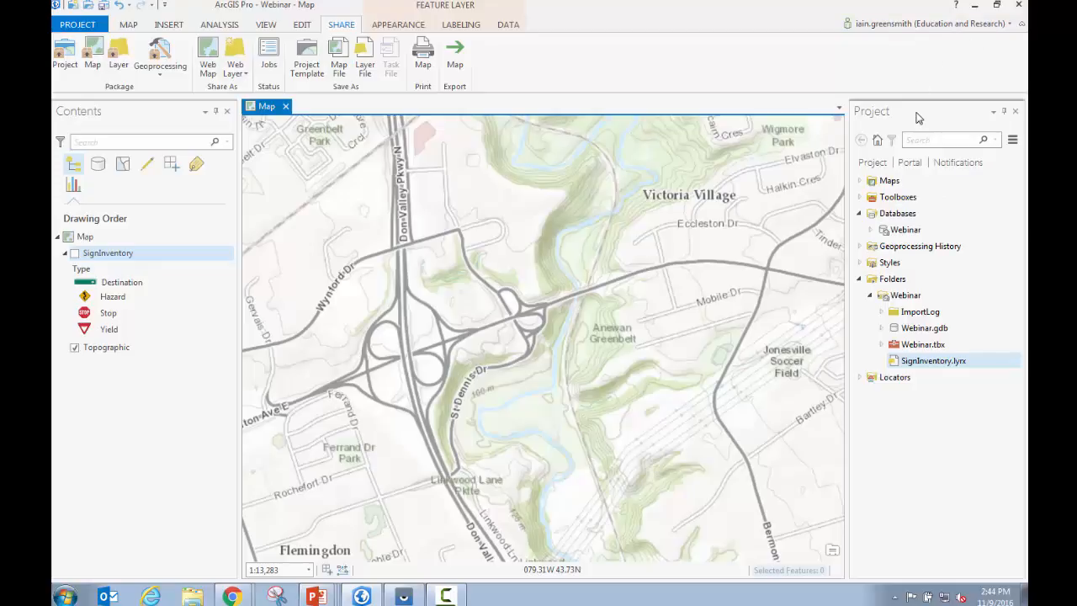
Add the hosted SignInventory_WFL feature layer from the portal content to the current map
{"action": "left_click", "coordinate": [912, 164]}
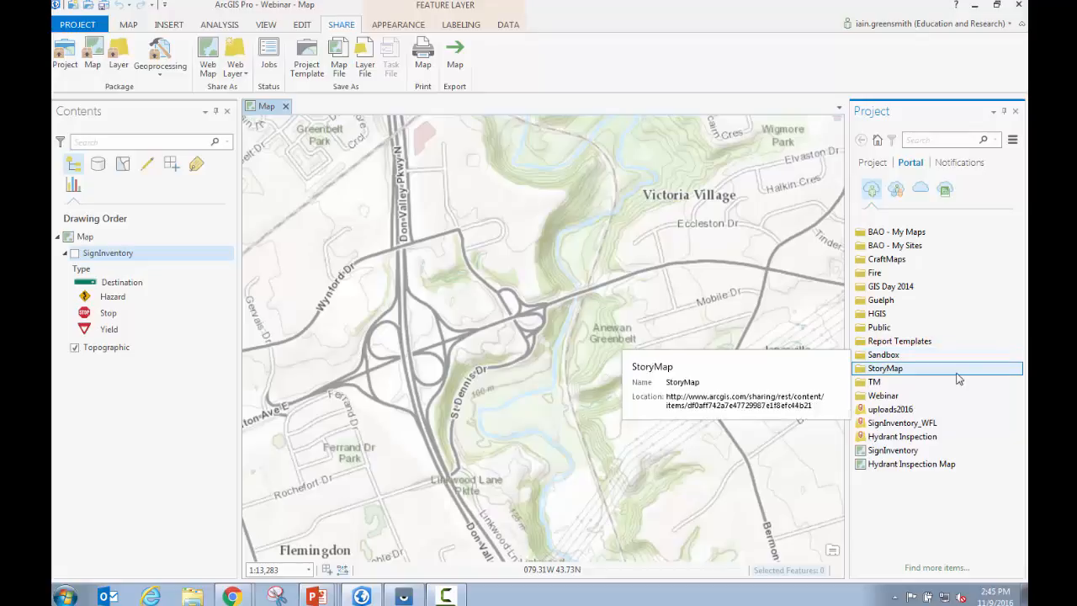
{"action": "right_click", "coordinate": [904, 430]}
{"action": "left_click", "coordinate": [919, 440]}
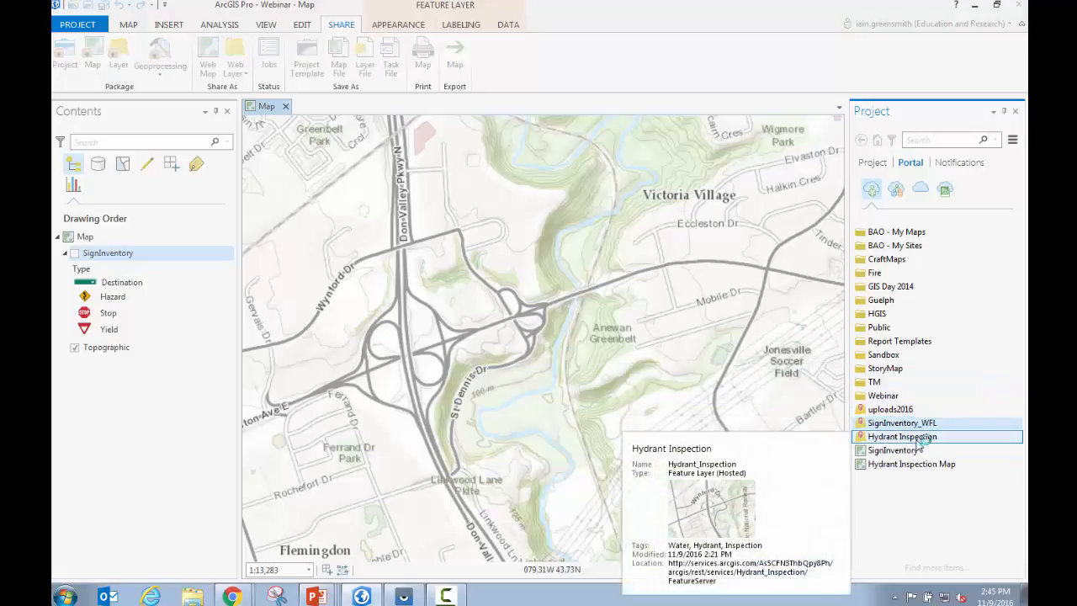